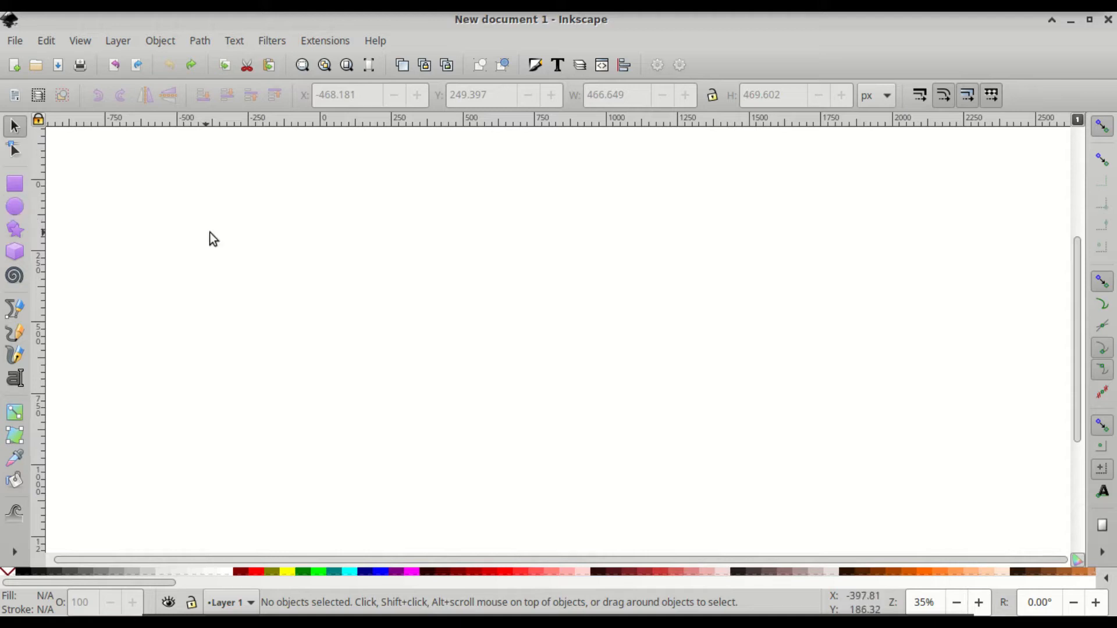
- Draw a black six-cornered hexagon near the top of the page with the Star/Polygon tool
click(16, 233)
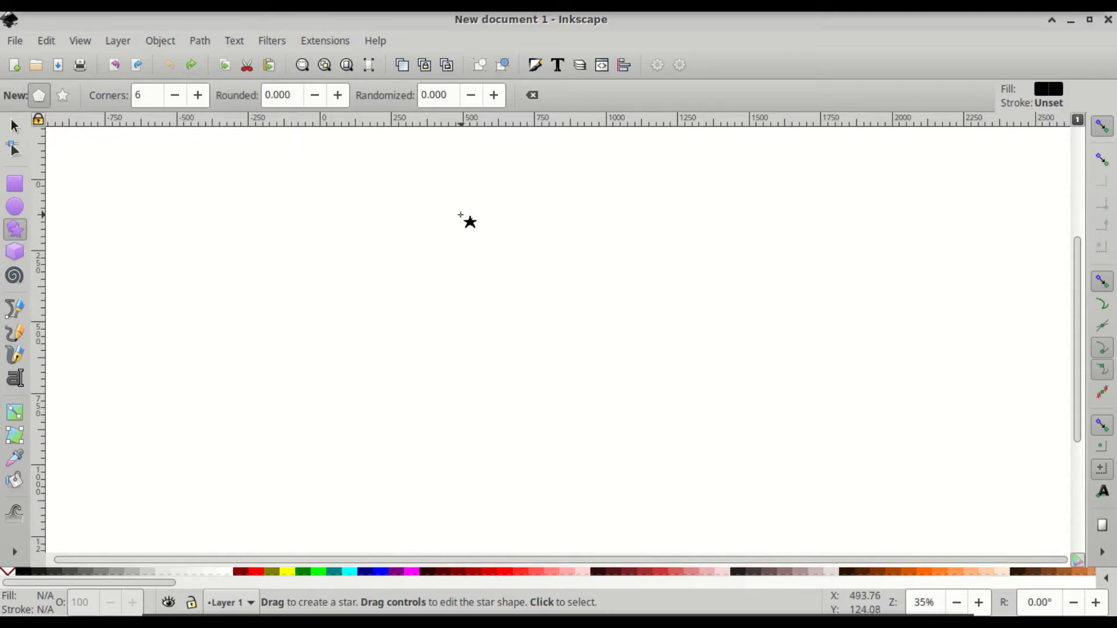
drag(461, 214, 458, 329)
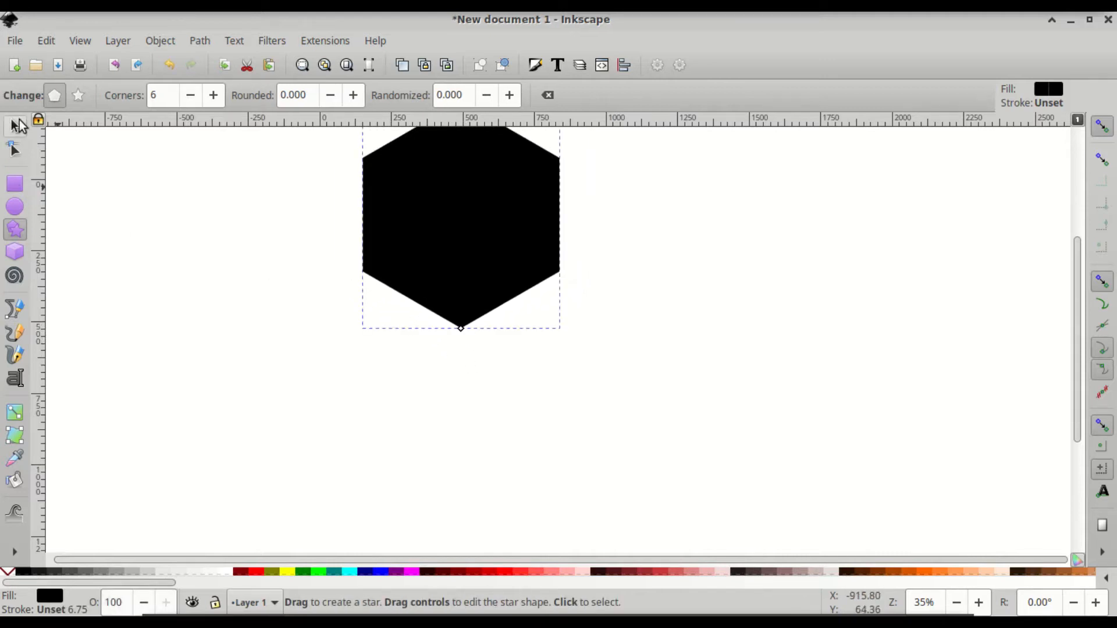
- Lock proportions and set the hexagon's width to 500 px (577.35 px tall), then zoom in
click(15, 126)
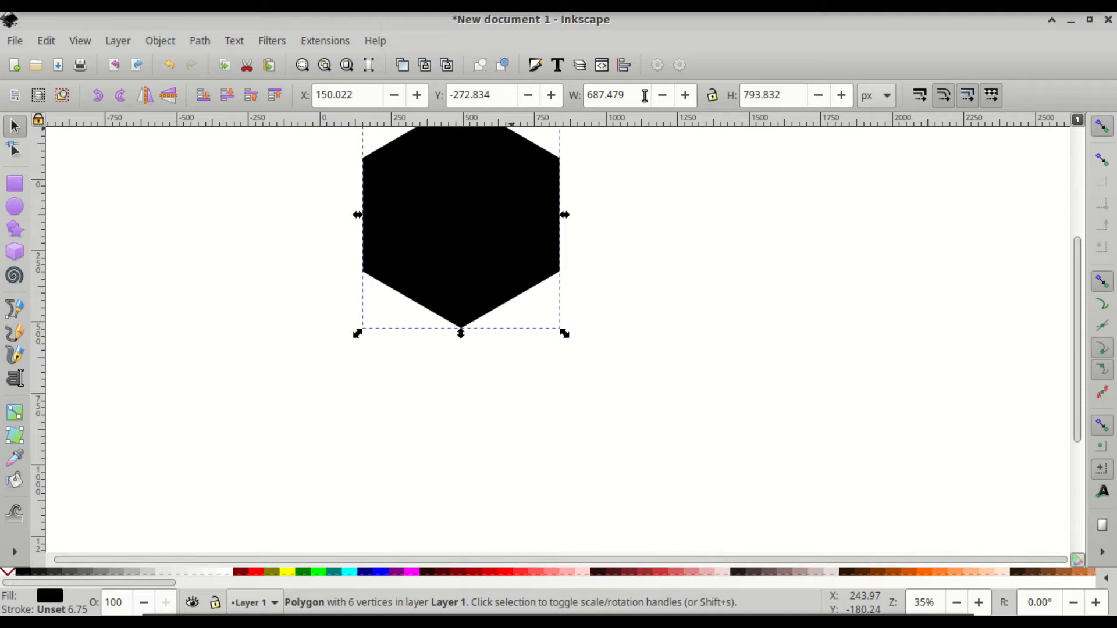
click(713, 96)
double_click(636, 99)
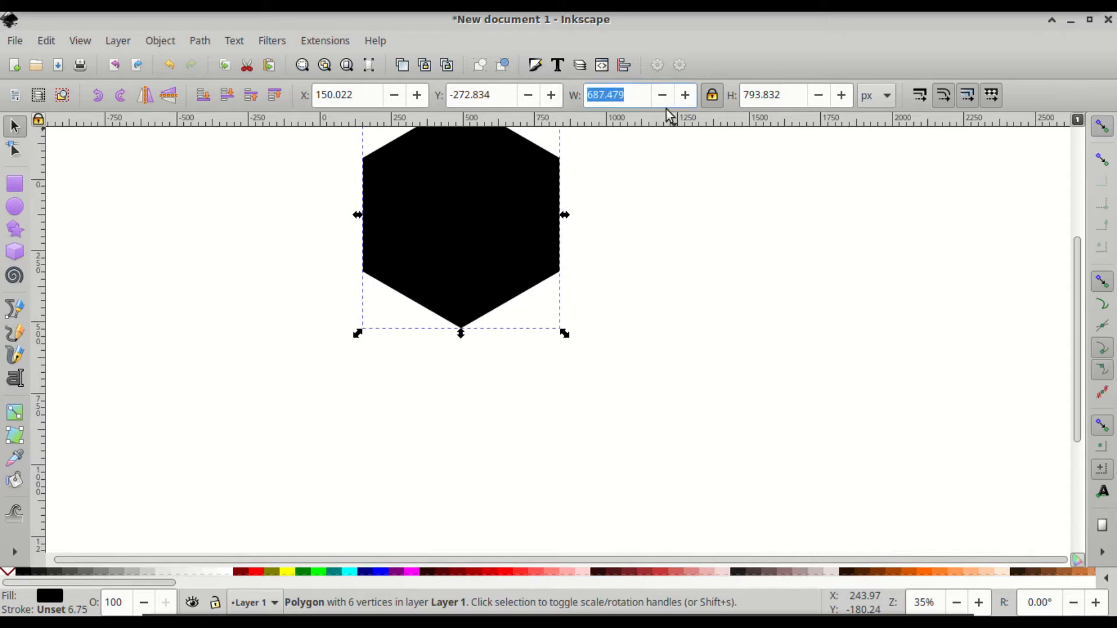
text(500)
key(Return)
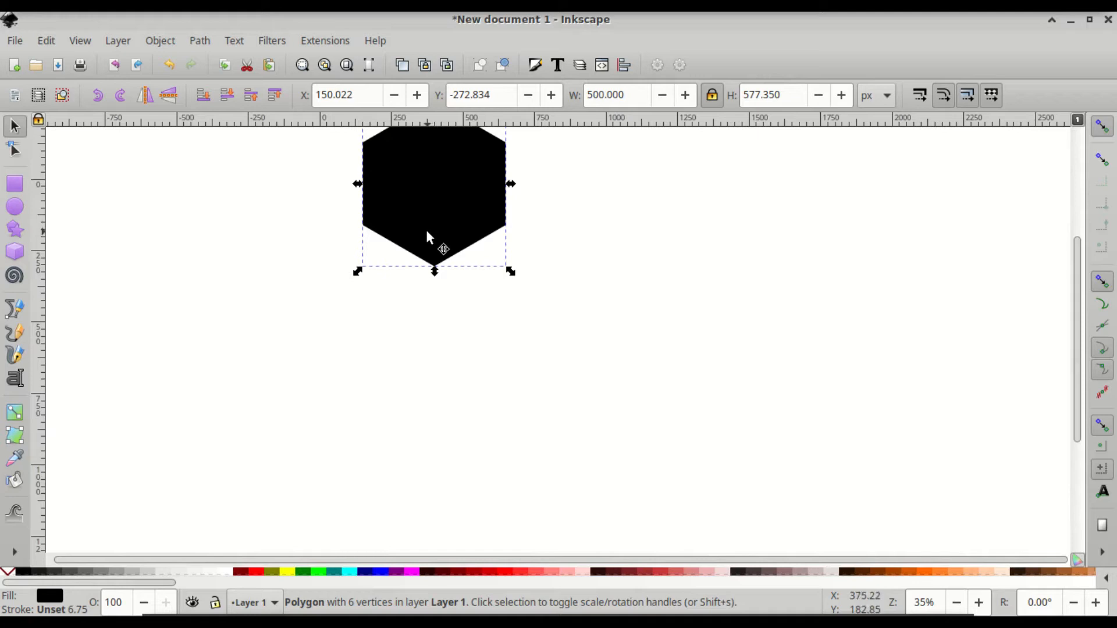
scroll(425, 228, up, 5)
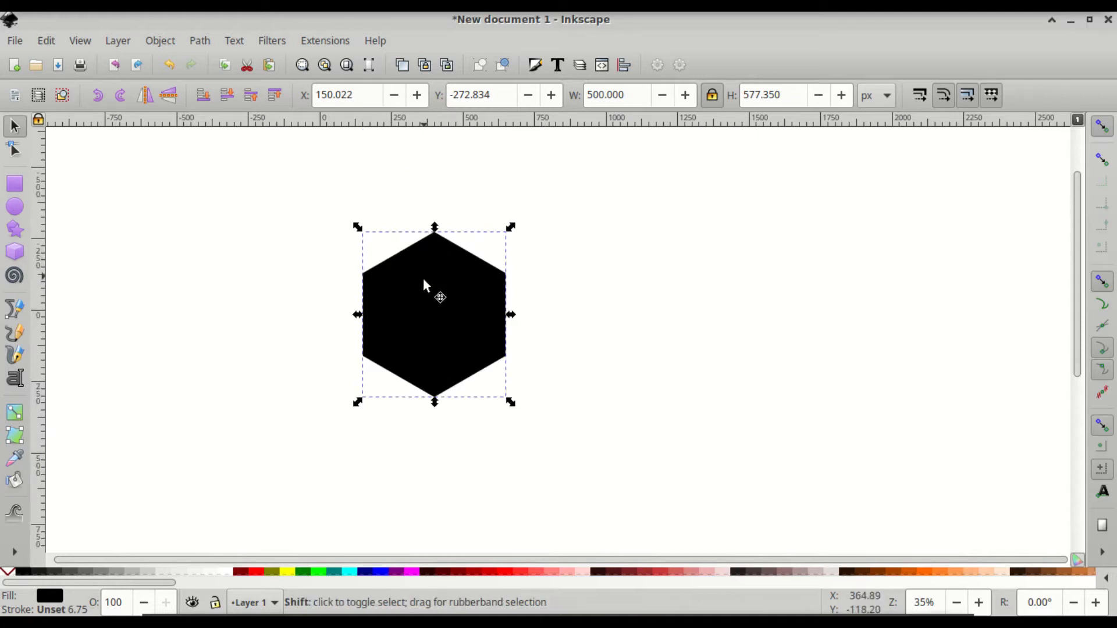
scroll(434, 305, left, 5)
scroll(442, 310, right, 1)
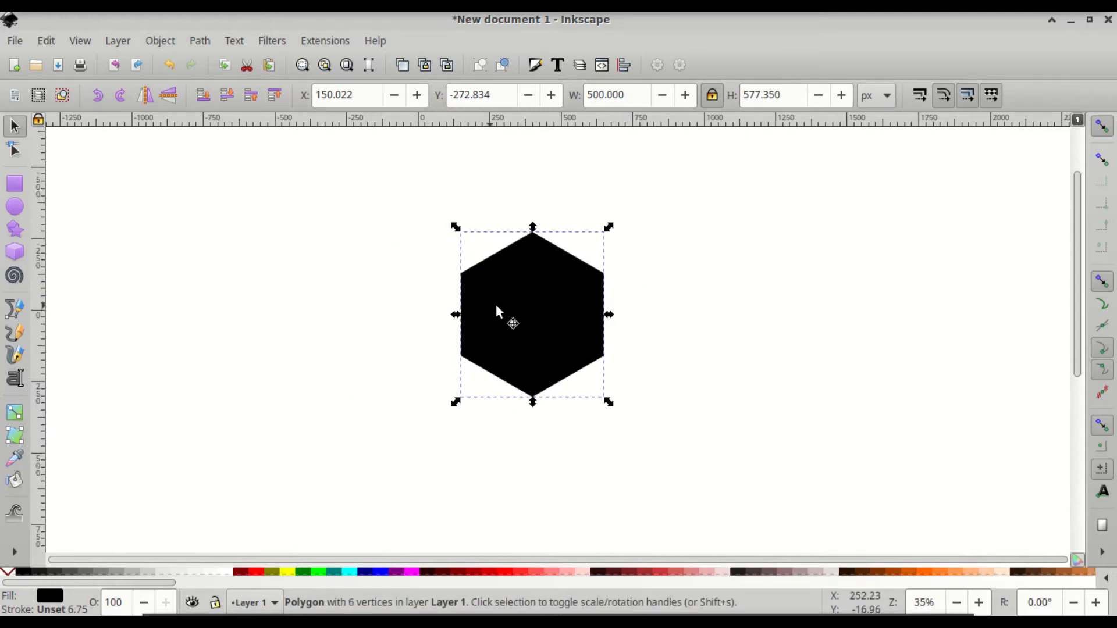
ctrl+scroll(550, 345, up, 2)
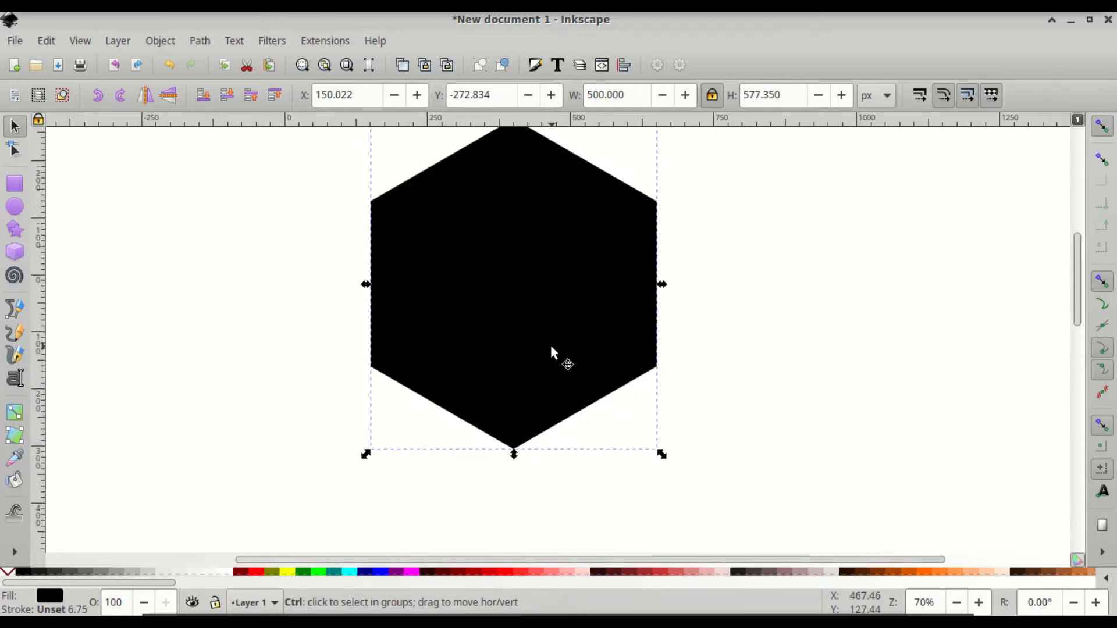
scroll(547, 336, up, 2)
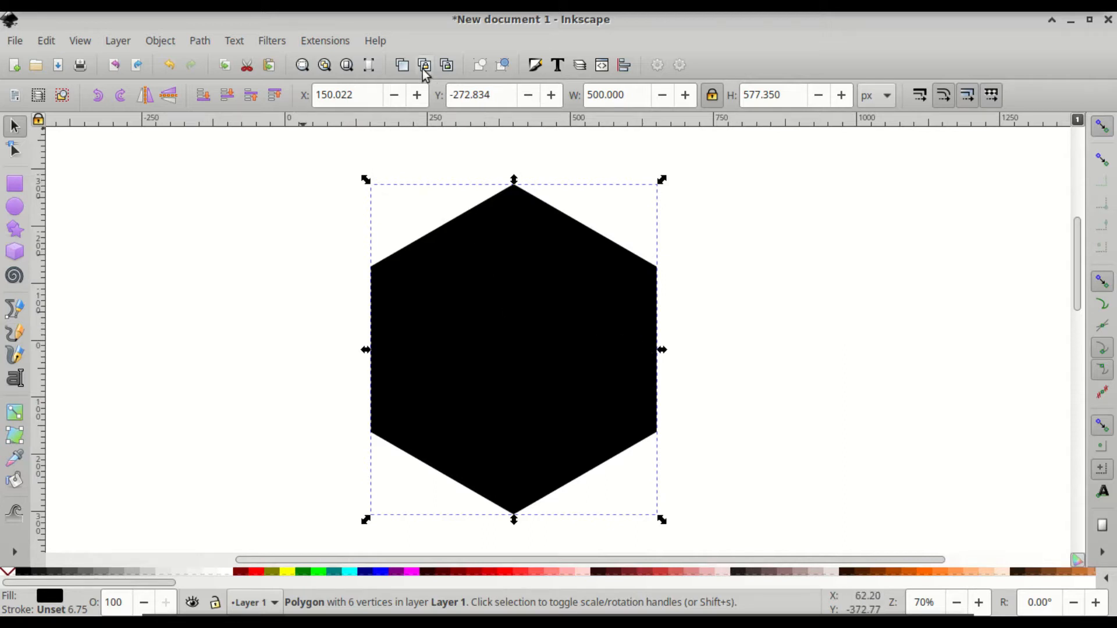
- Lower the hexagon's opacity to about 50% in Fill and Stroke and duplicate it
click(167, 41)
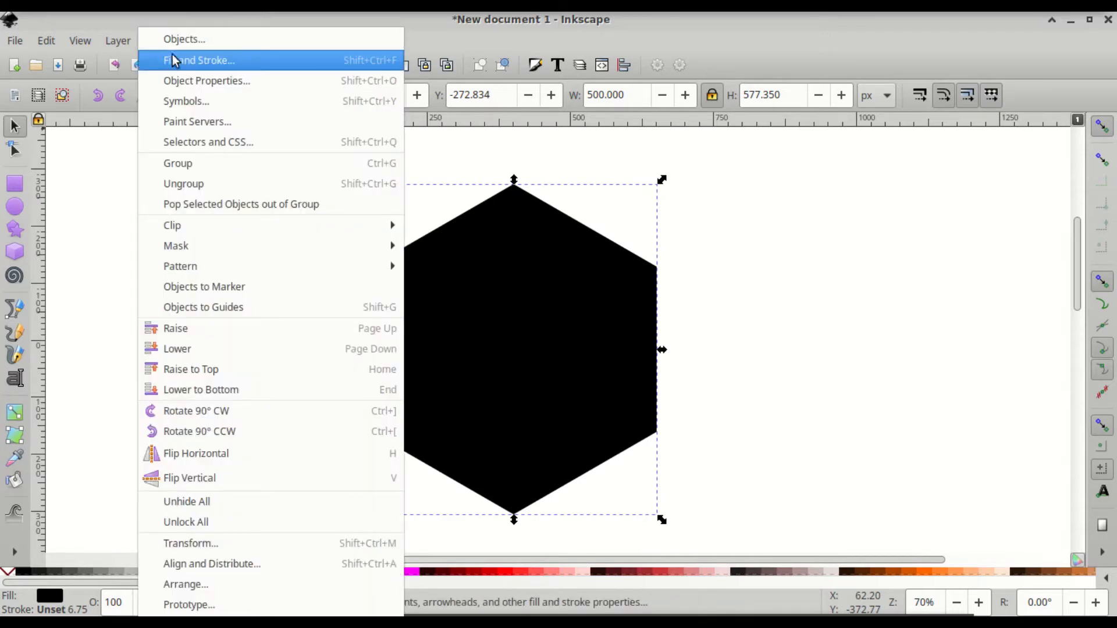
click(179, 61)
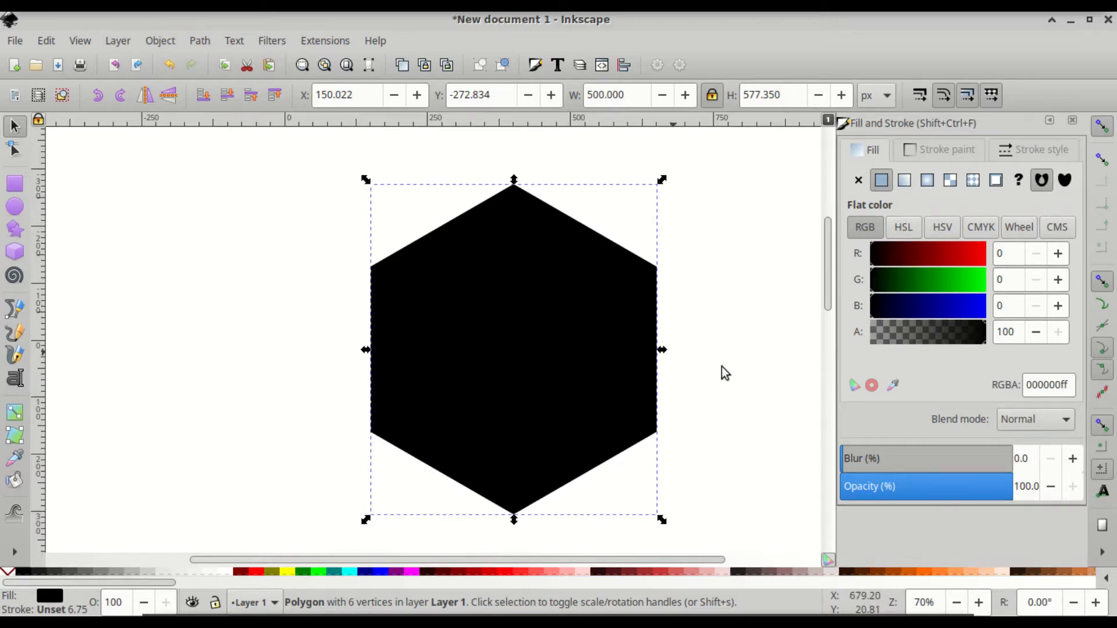
drag(919, 492, 927, 492)
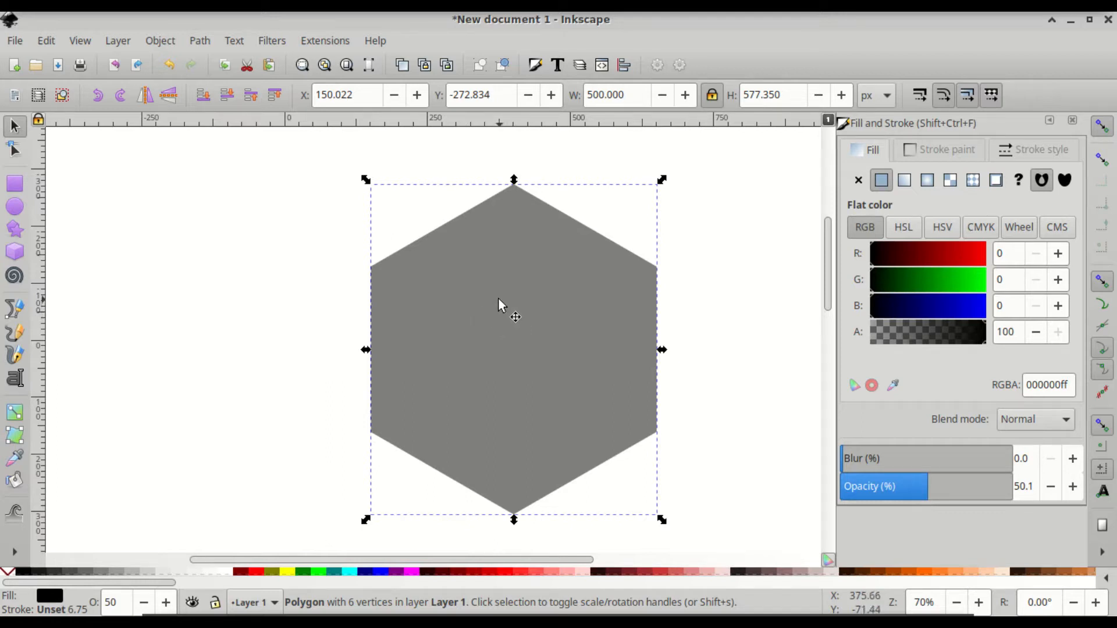
key(ctrl)
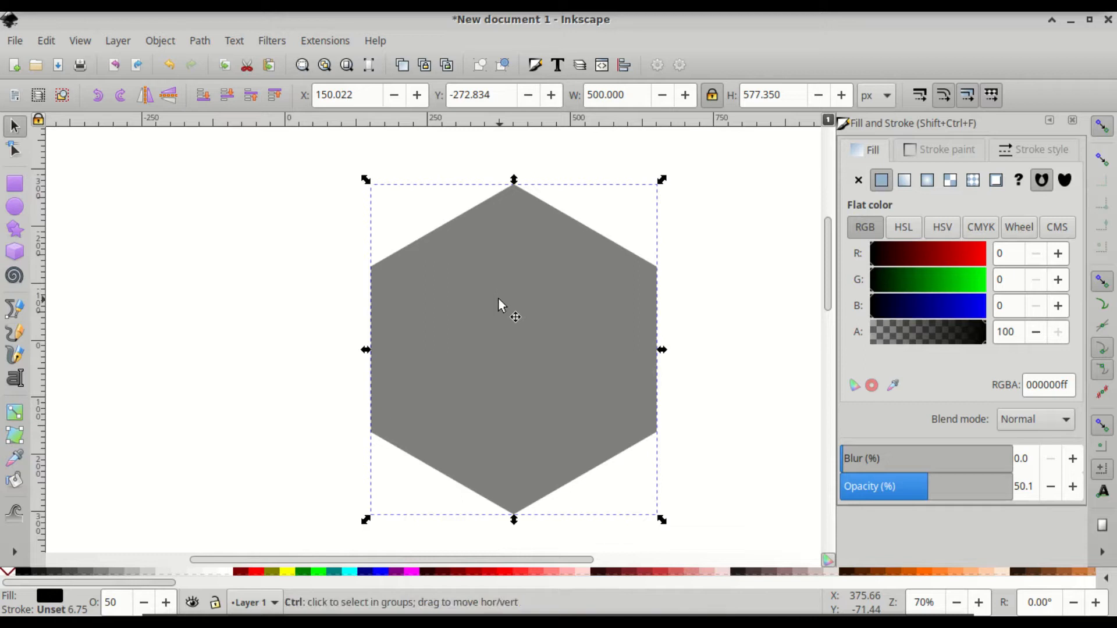
key(ctrl+d)
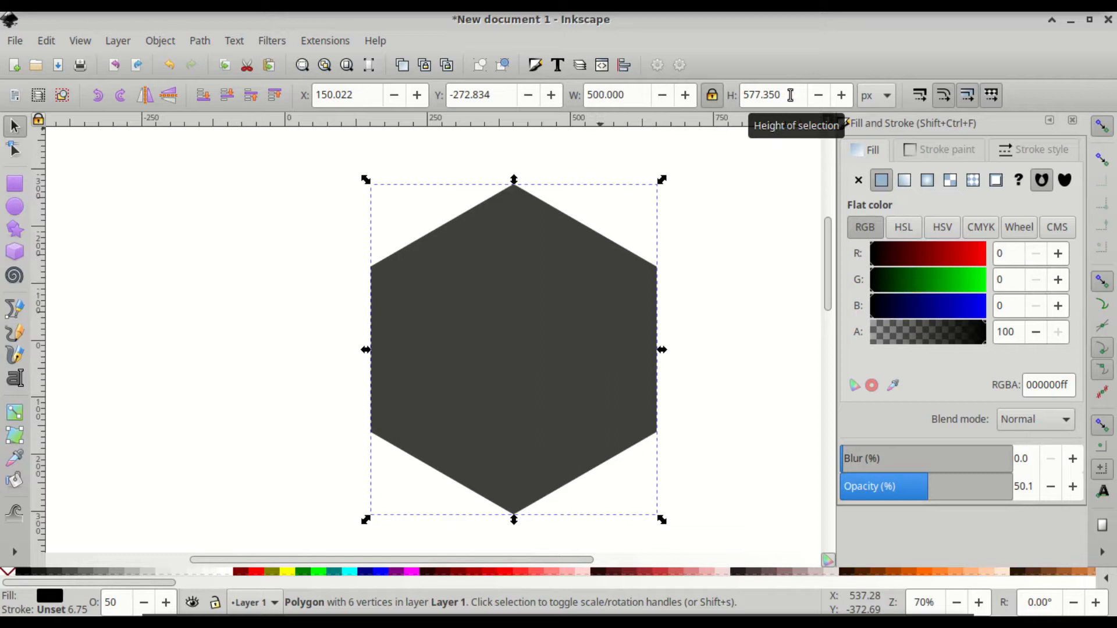
- Set the duplicate hexagon's height to 500 px, giving a 433.013 px width to reuse
drag(791, 95, 736, 95)
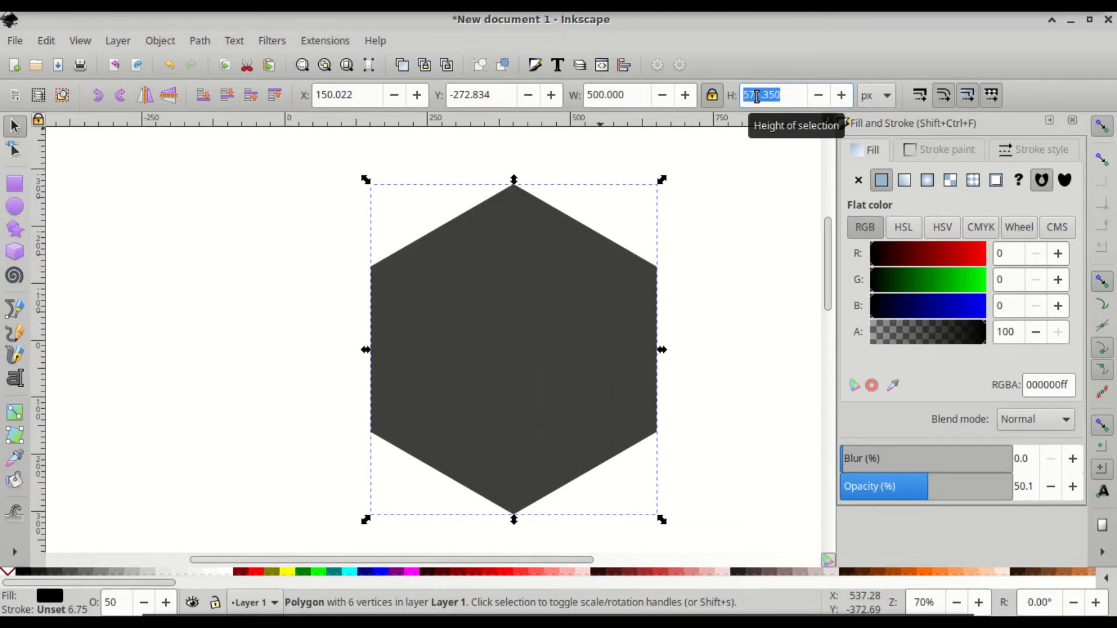
text(500)
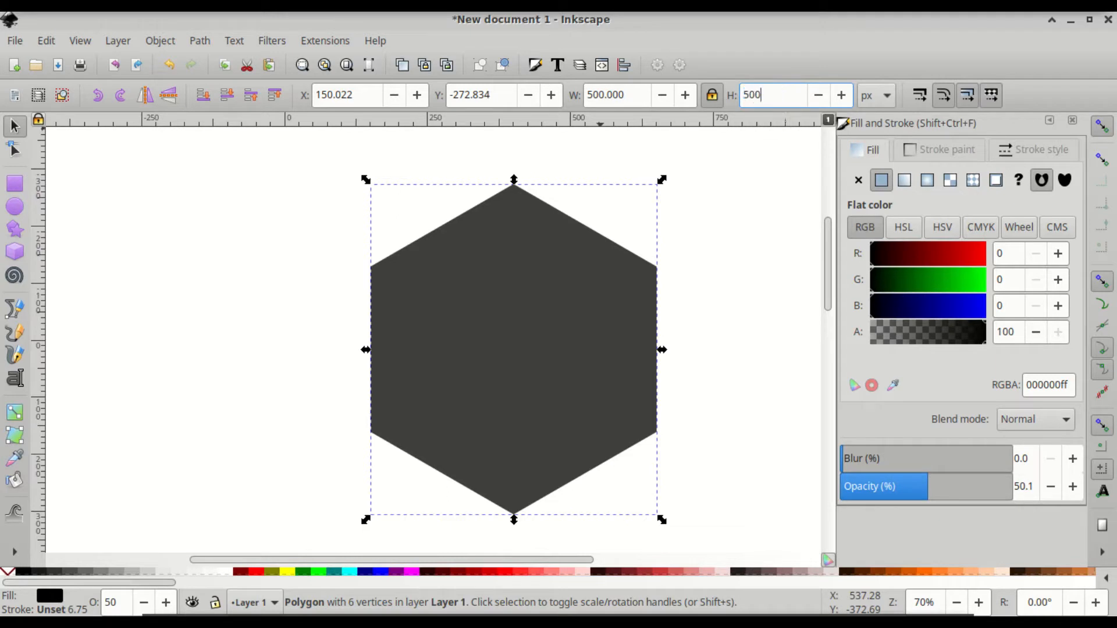
key(Return)
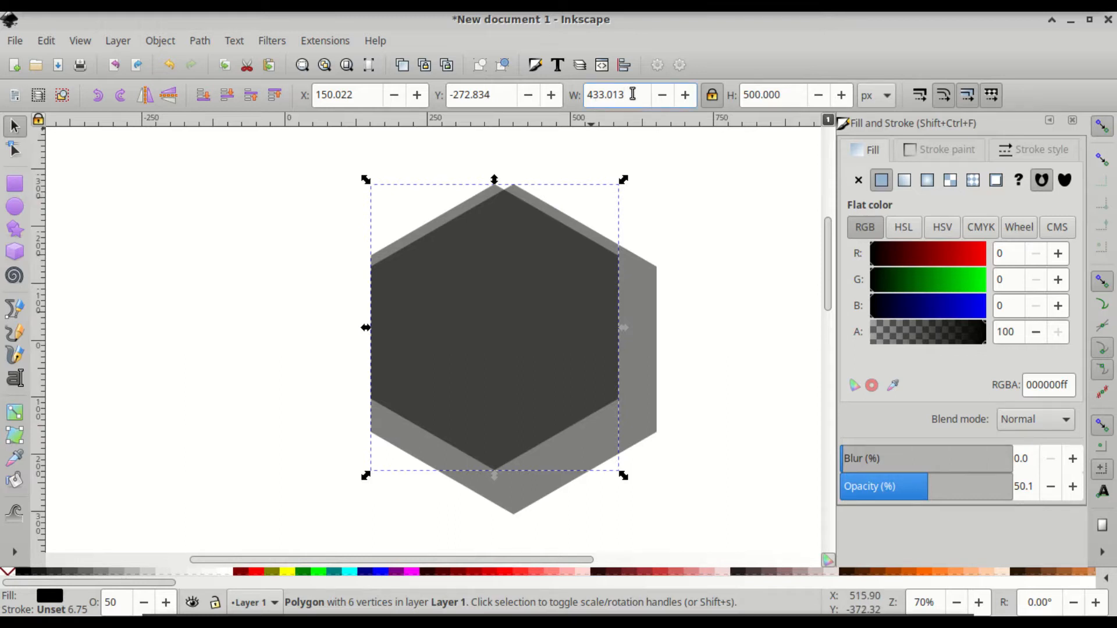
drag(633, 94, 584, 94)
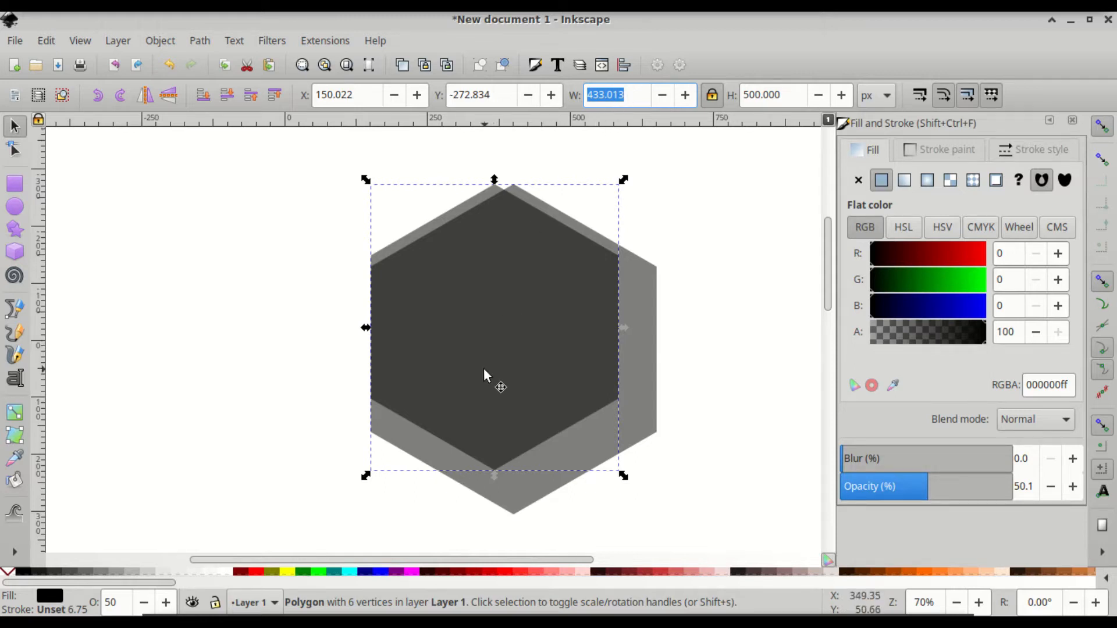
- Draw a circle to the left of the hexagons with the Ellipse tool
click(14, 211)
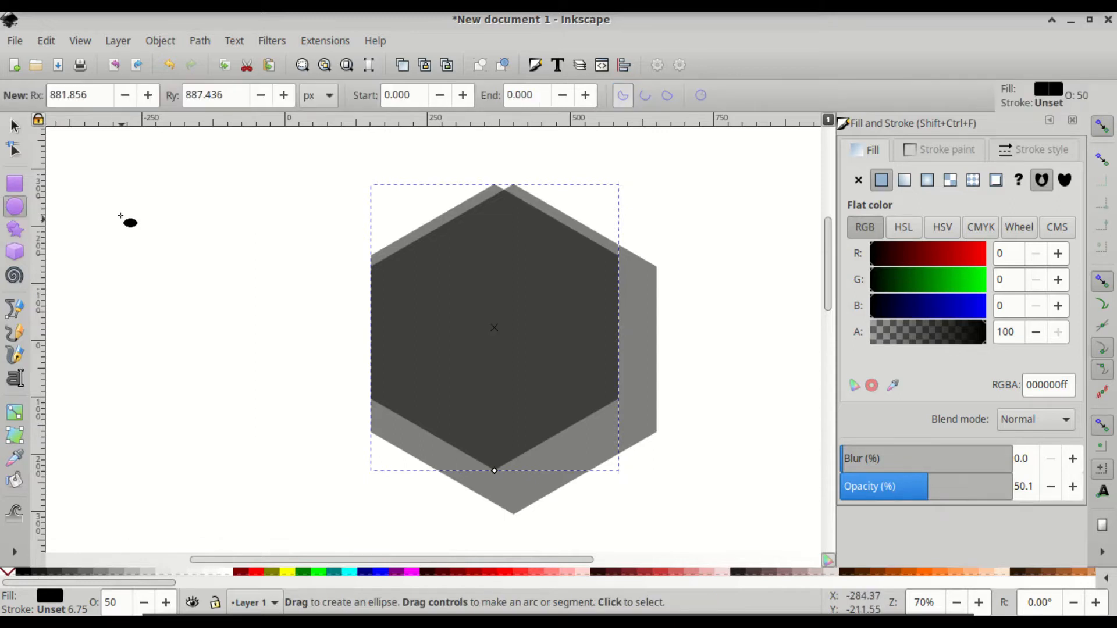
drag(118, 206, 280, 375)
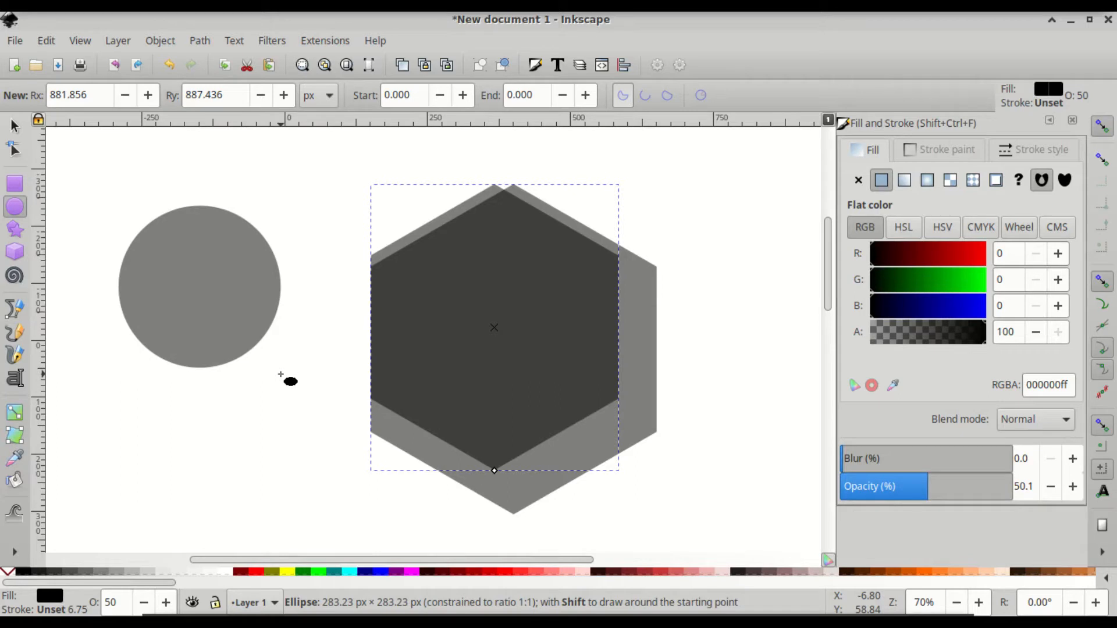
drag(280, 374, 281, 375)
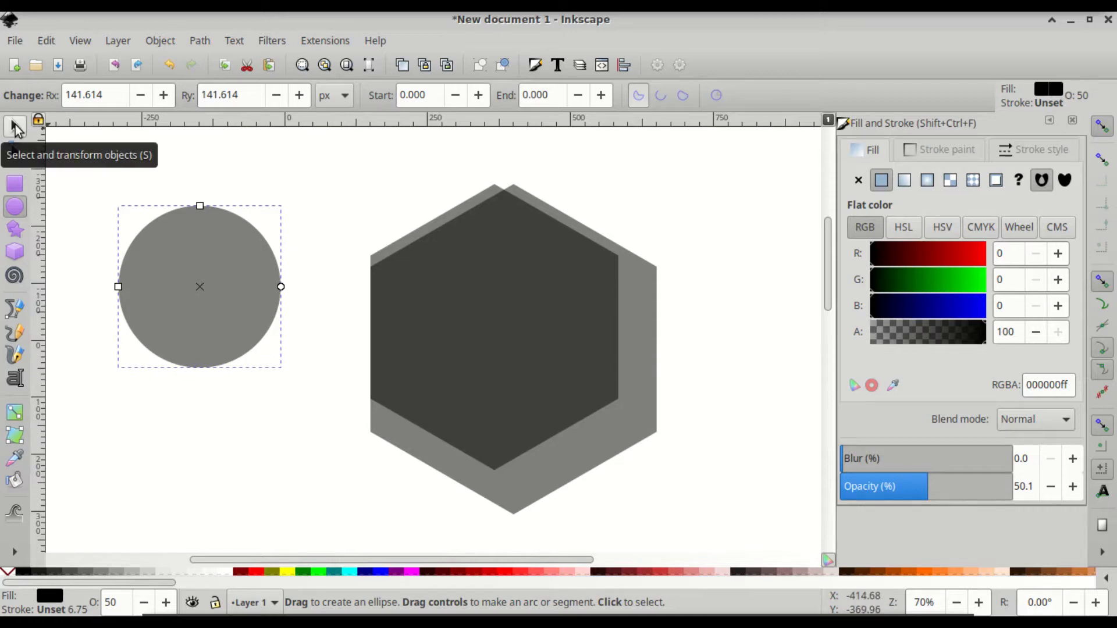
- Resize the circle to 433.013 px wide to match the smaller hexagon's width
click(15, 127)
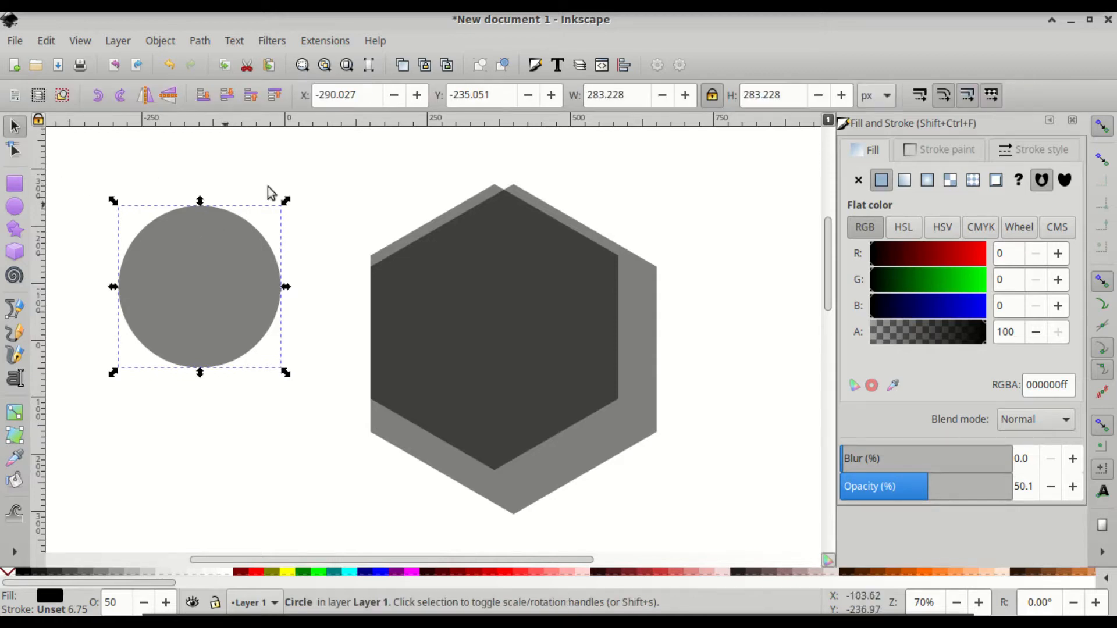
click(631, 95)
double_click(631, 95)
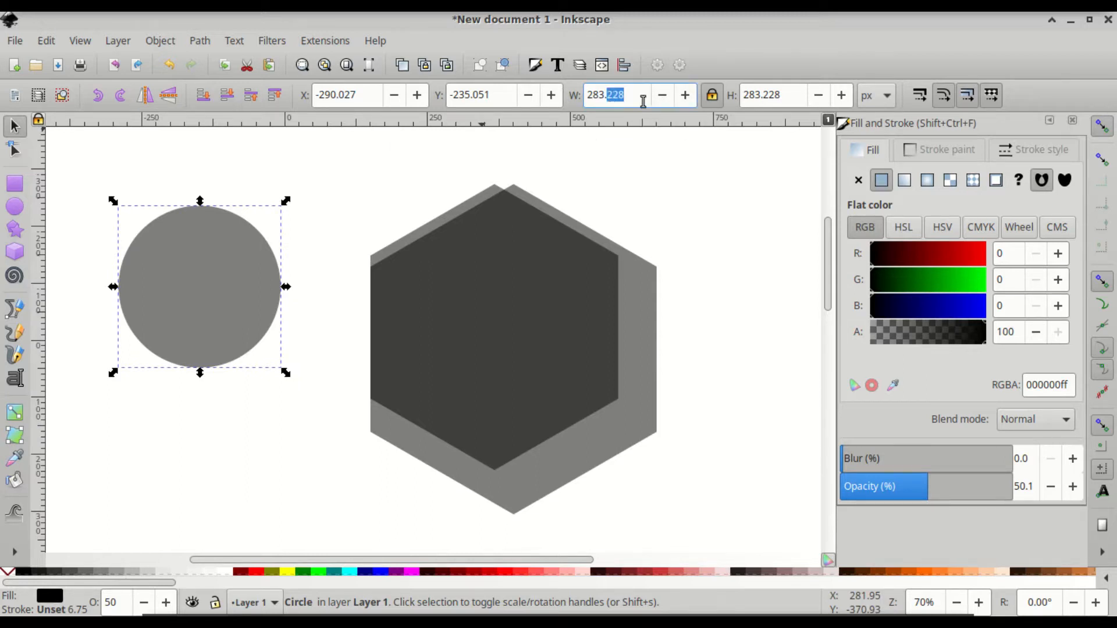
drag(643, 101, 589, 94)
text(433.013)
key(Return)
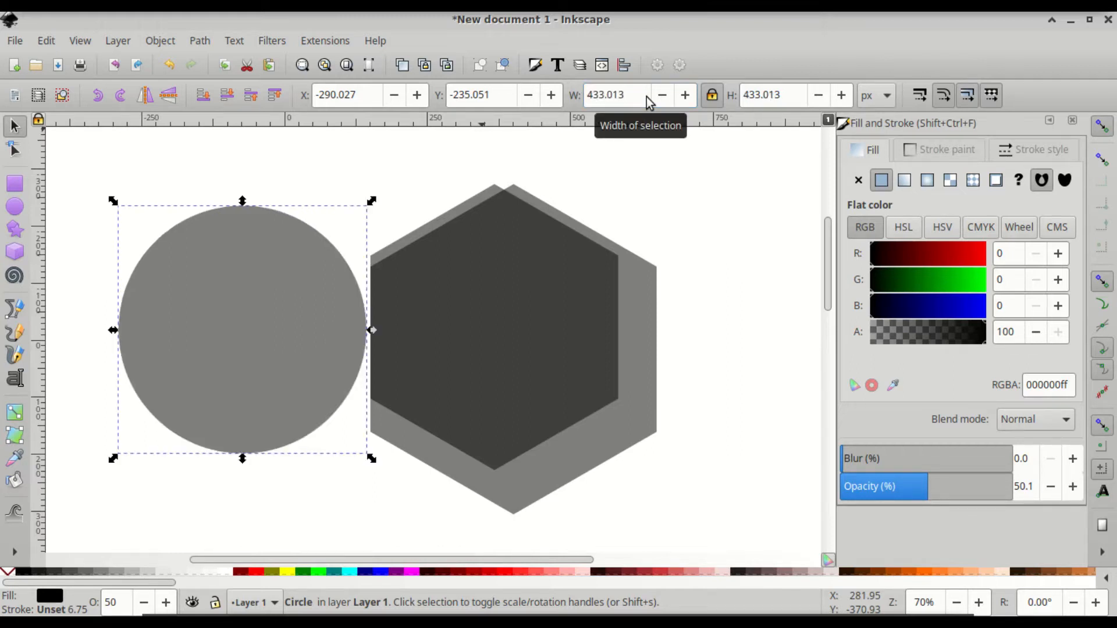
click(511, 279)
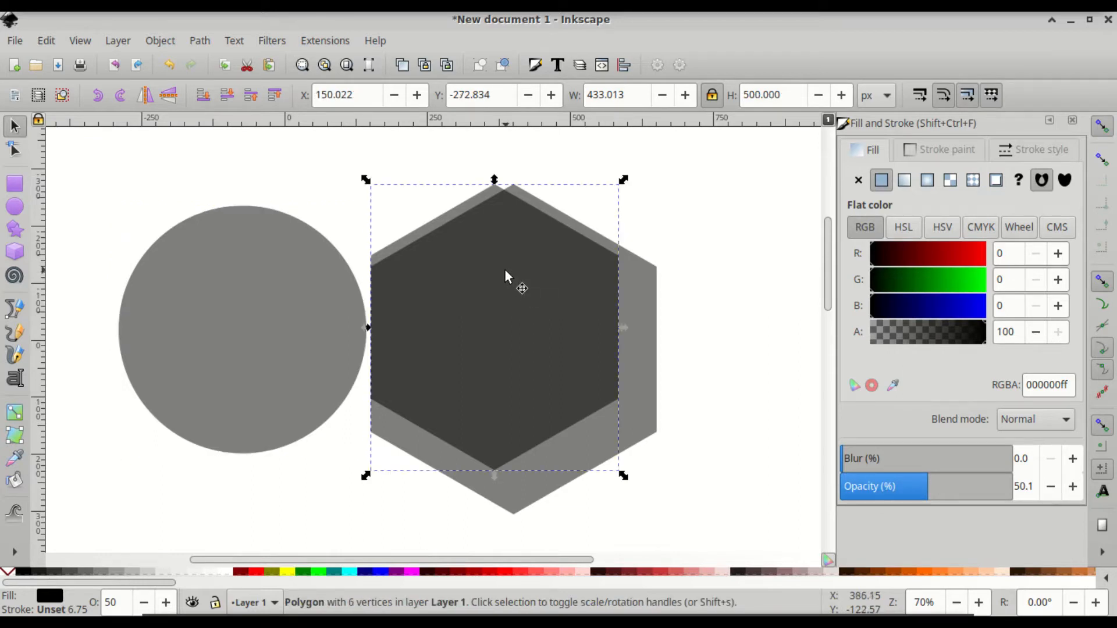
- Delete the smaller hexagon and snap the circle onto the remaining hexagon's centre
key(Delete)
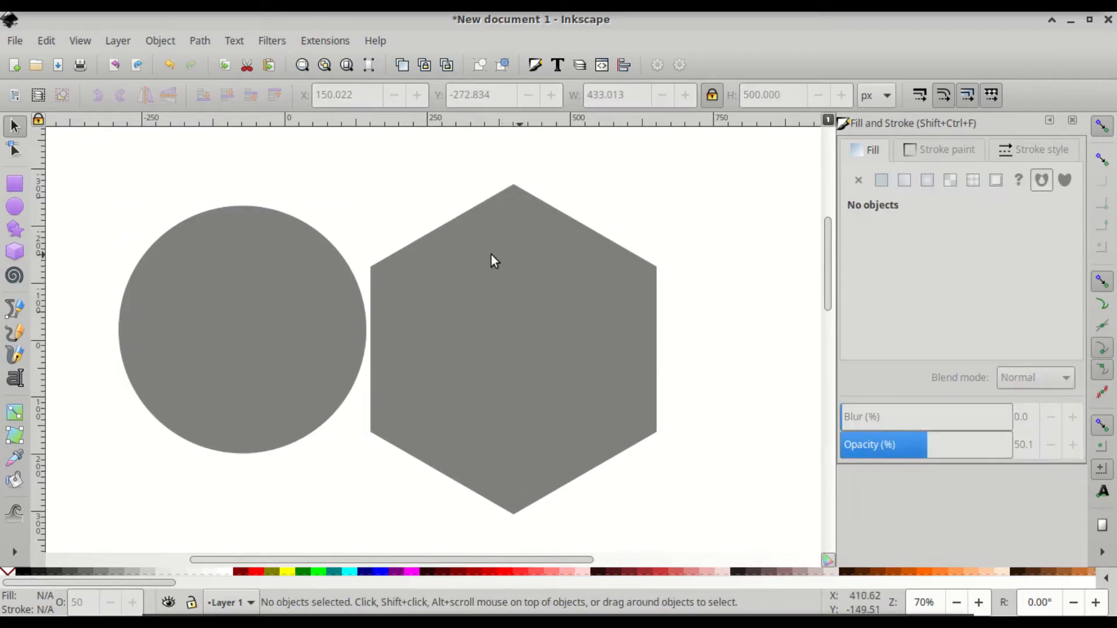
drag(256, 370, 234, 352)
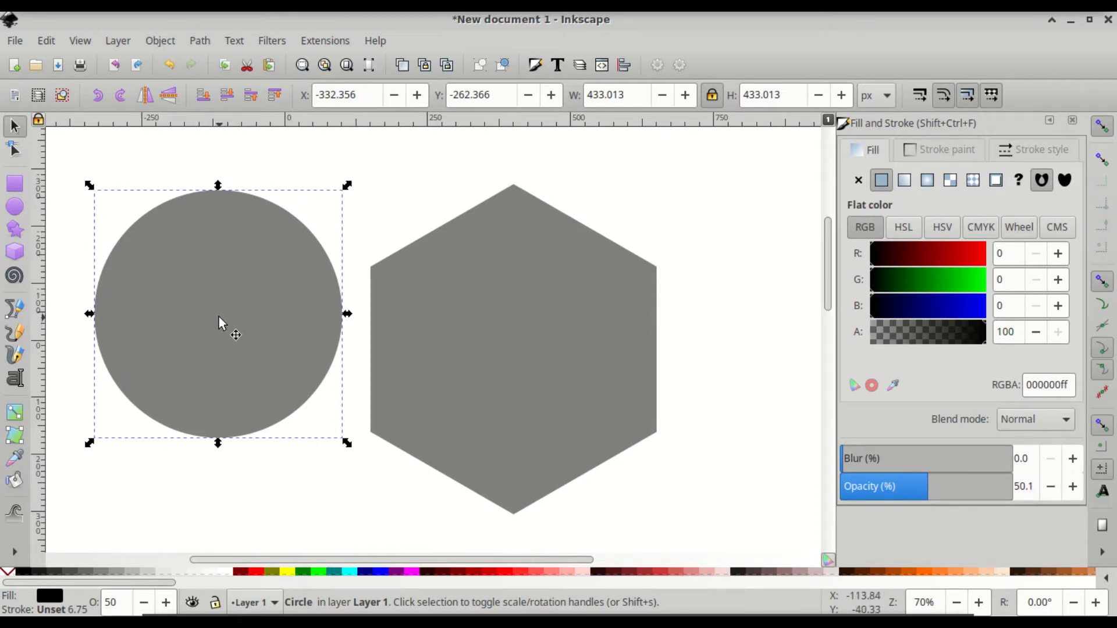
drag(218, 316, 519, 341)
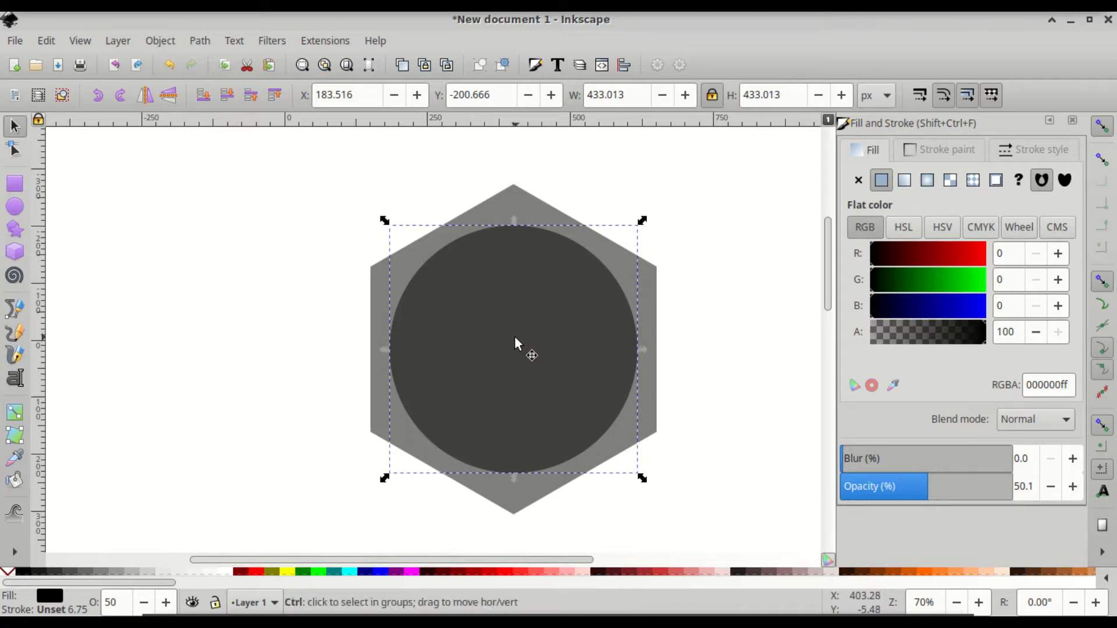
- Duplicate the circle and place copies on the hexagon's lower-right, lower-left and top corners
key(ctrl+d)
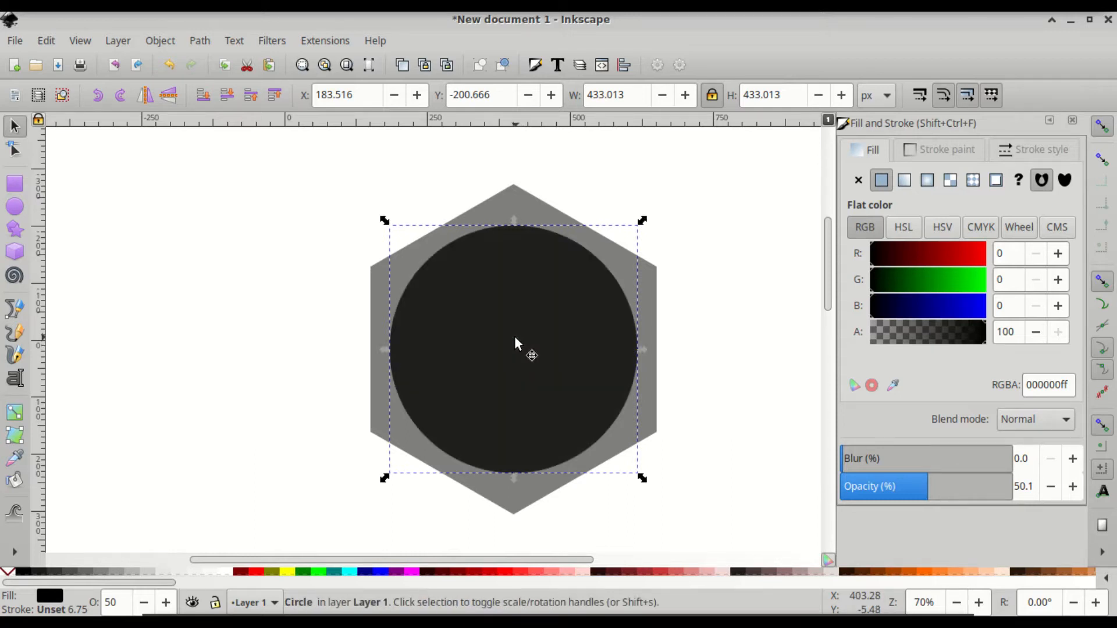
key(ctrl)
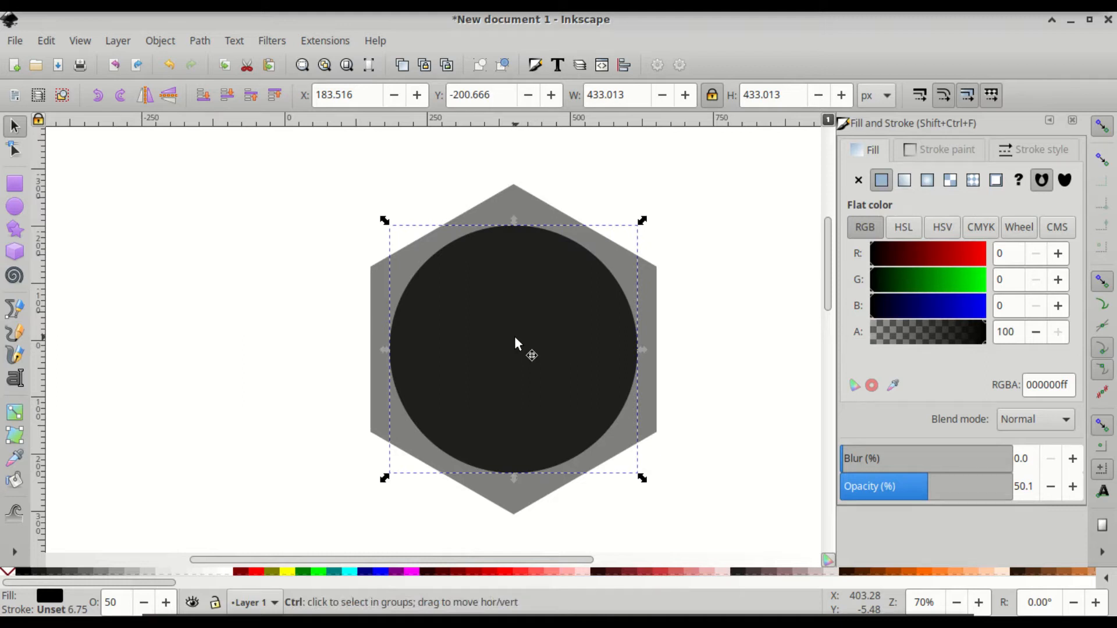
key(ctrl+d)
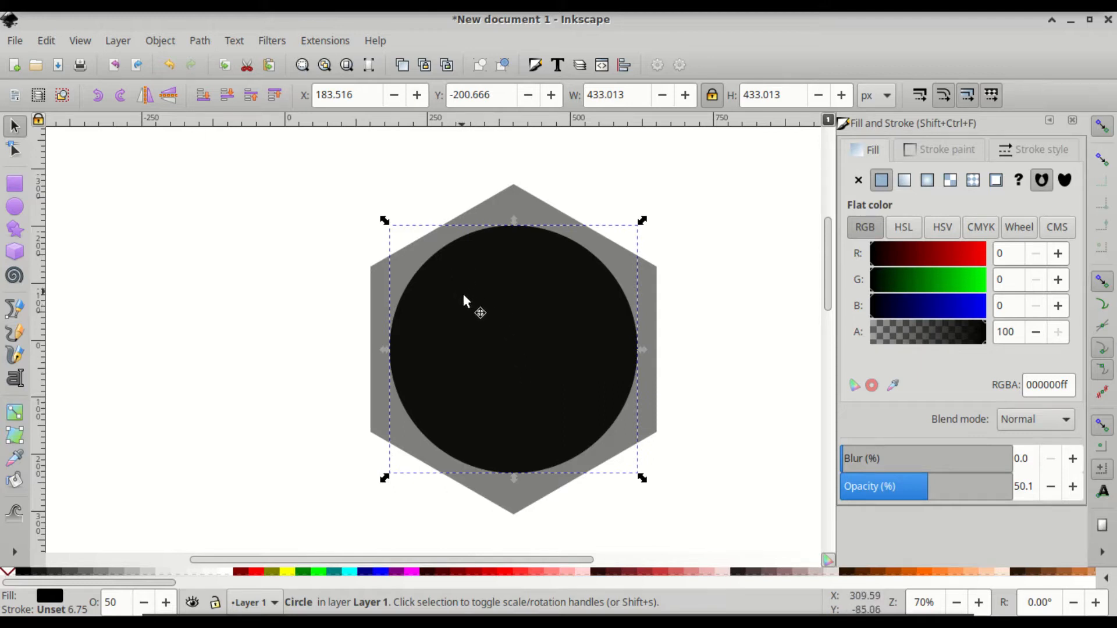
drag(513, 342, 654, 424)
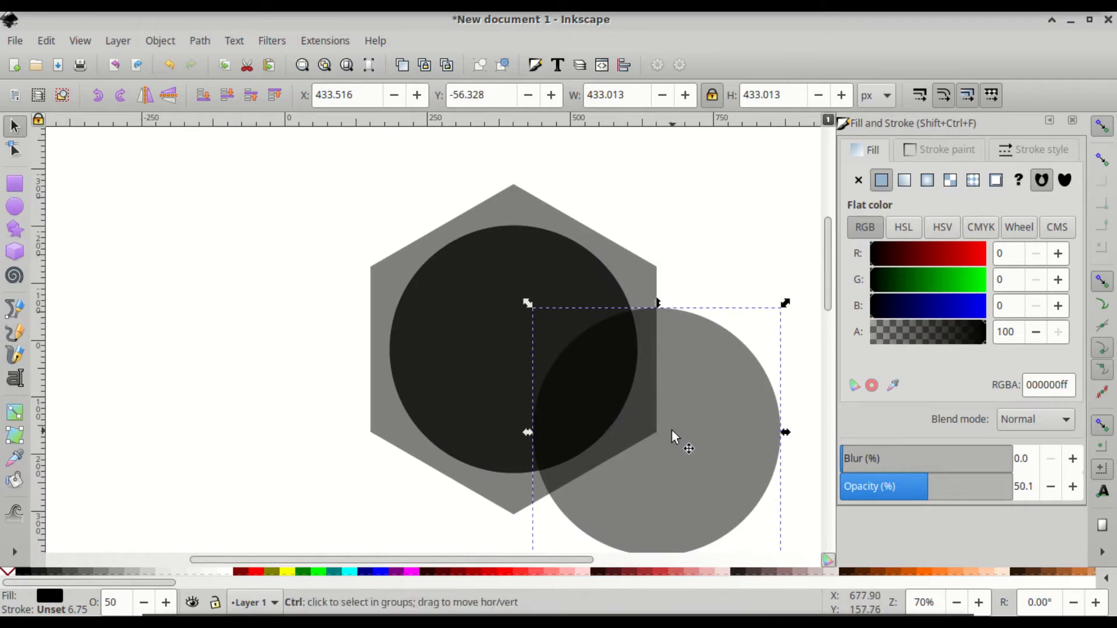
key(ctrl+d)
drag(643, 474, 376, 469)
key(ctrl)
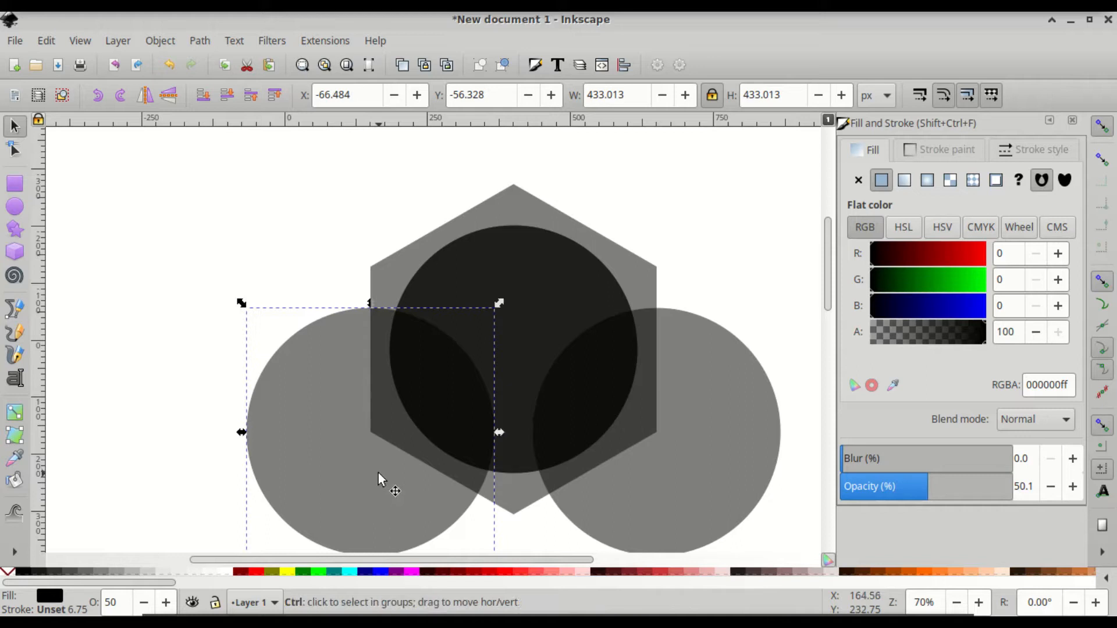
key(ctrl+d)
drag(383, 505, 536, 269)
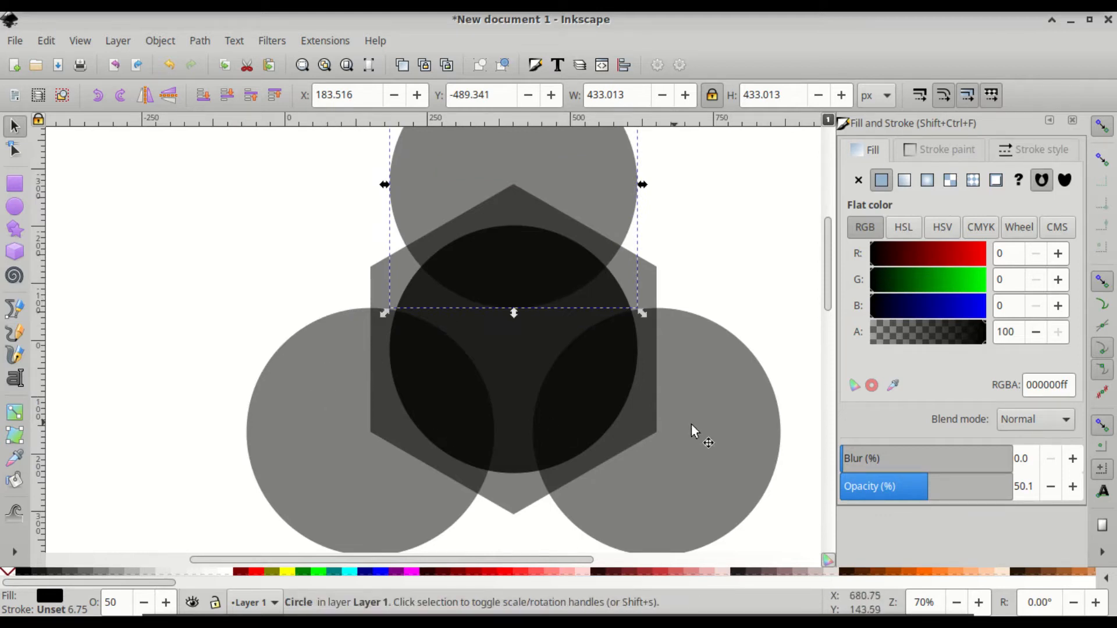
key(shift)
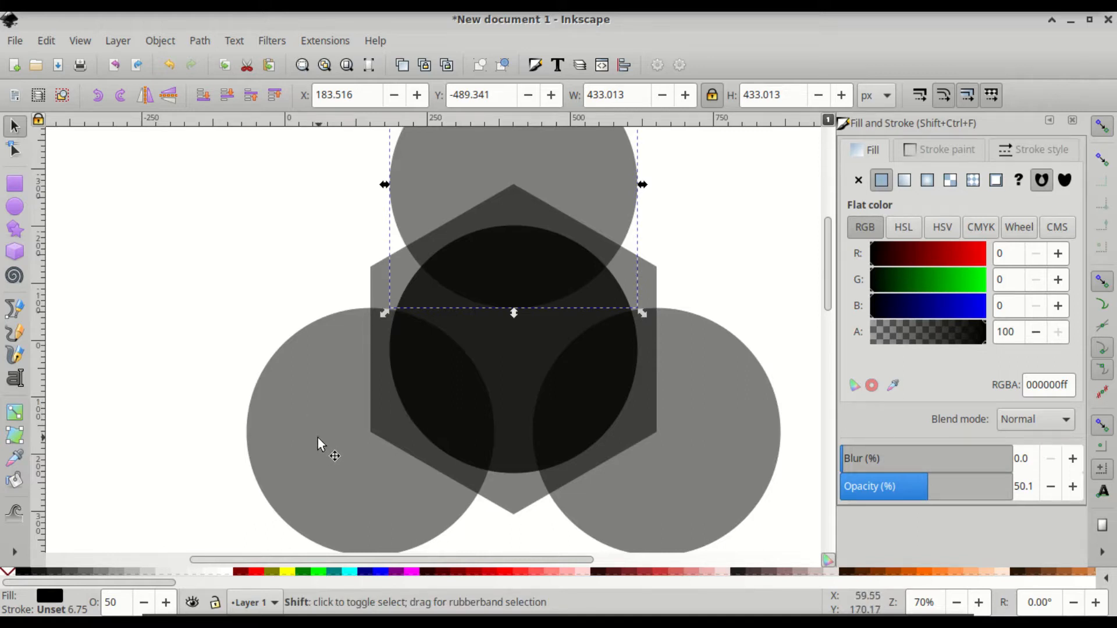
- Union the top, lower-left and lower-right circles, raise the result to top, and also select the central circle
shift+click(317, 437)
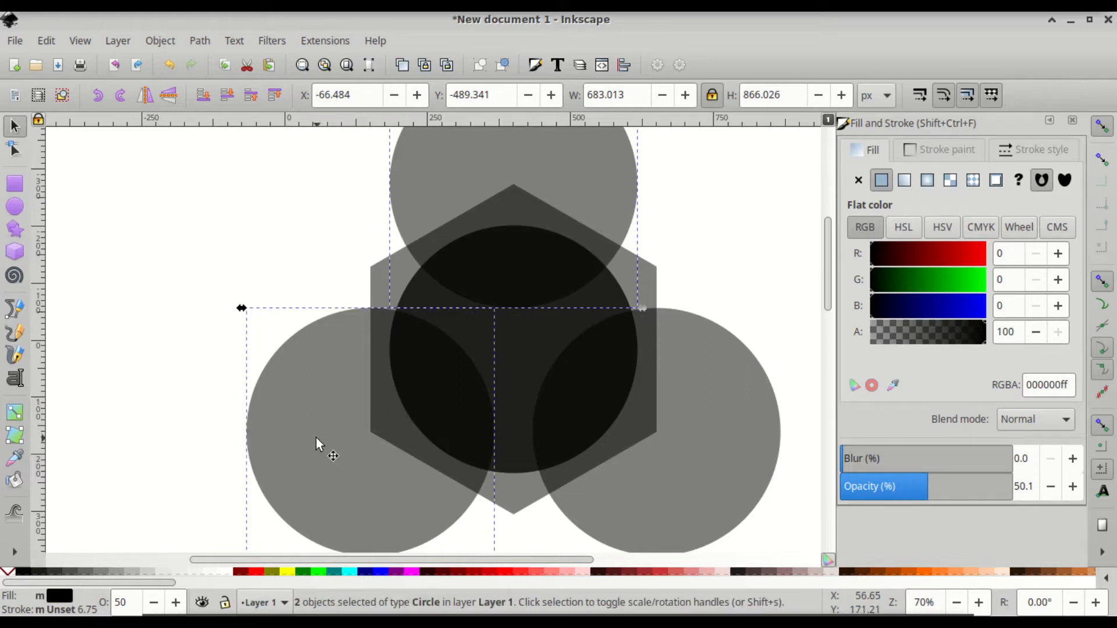
shift+click(731, 441)
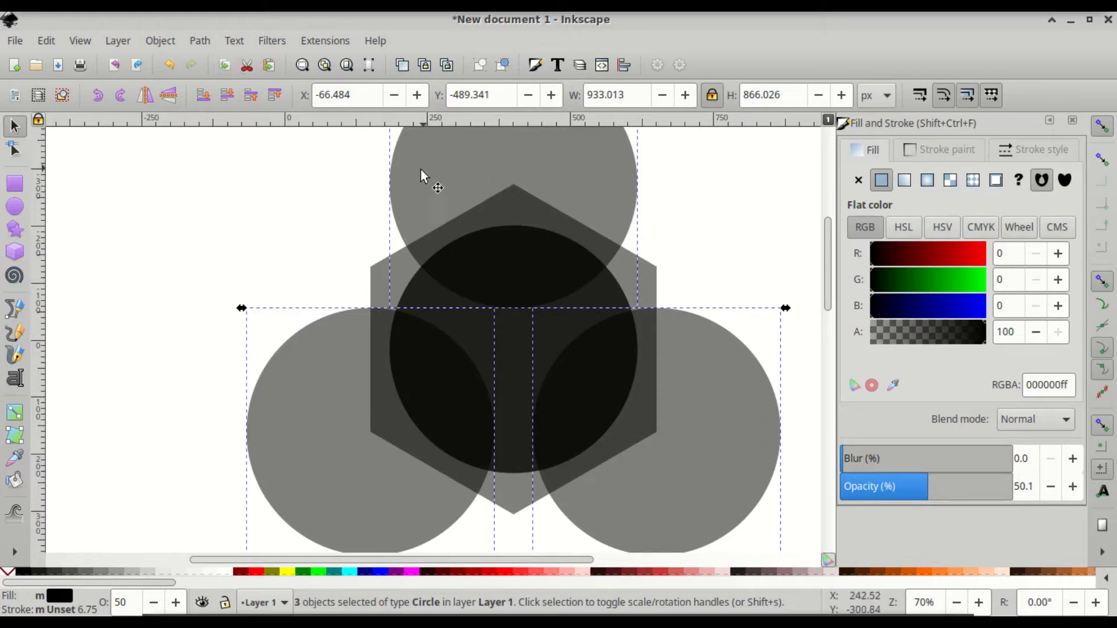
click(205, 41)
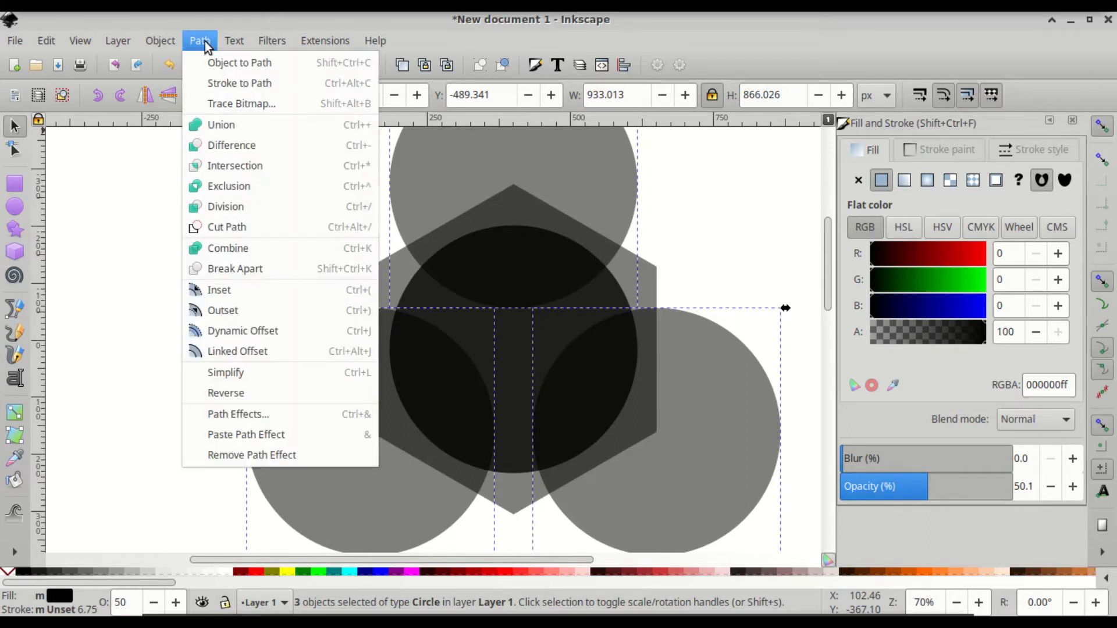
click(247, 123)
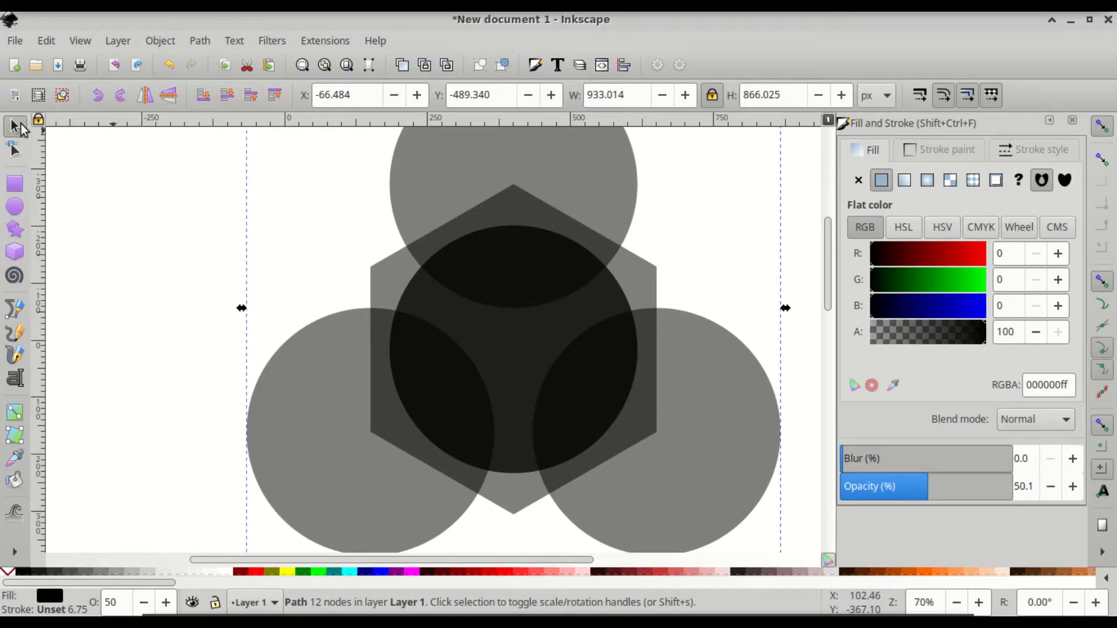
click(274, 96)
key(shift)
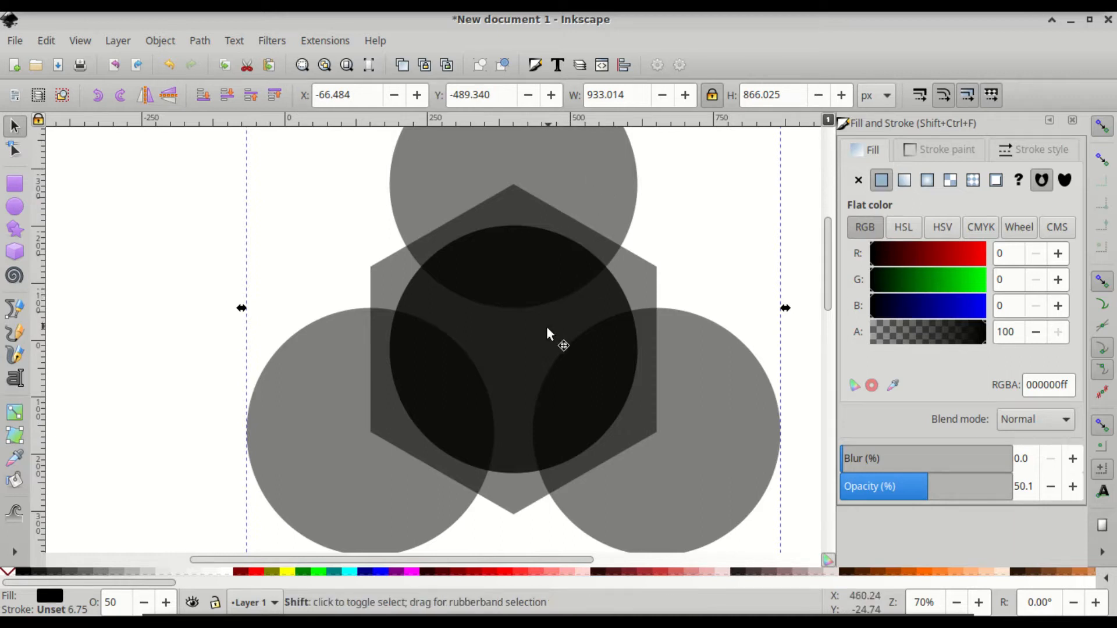
shift+click(510, 347)
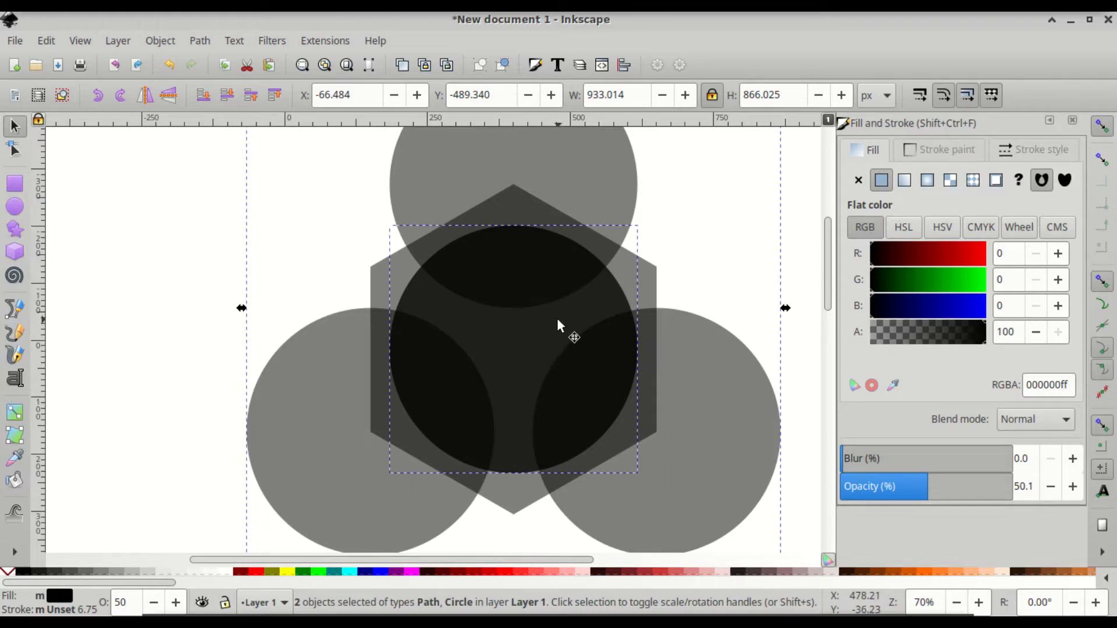
- Intersect the merged circles with the central circle, leaving a 411.373 × 360.844 px three-armed path
key(ctrl)
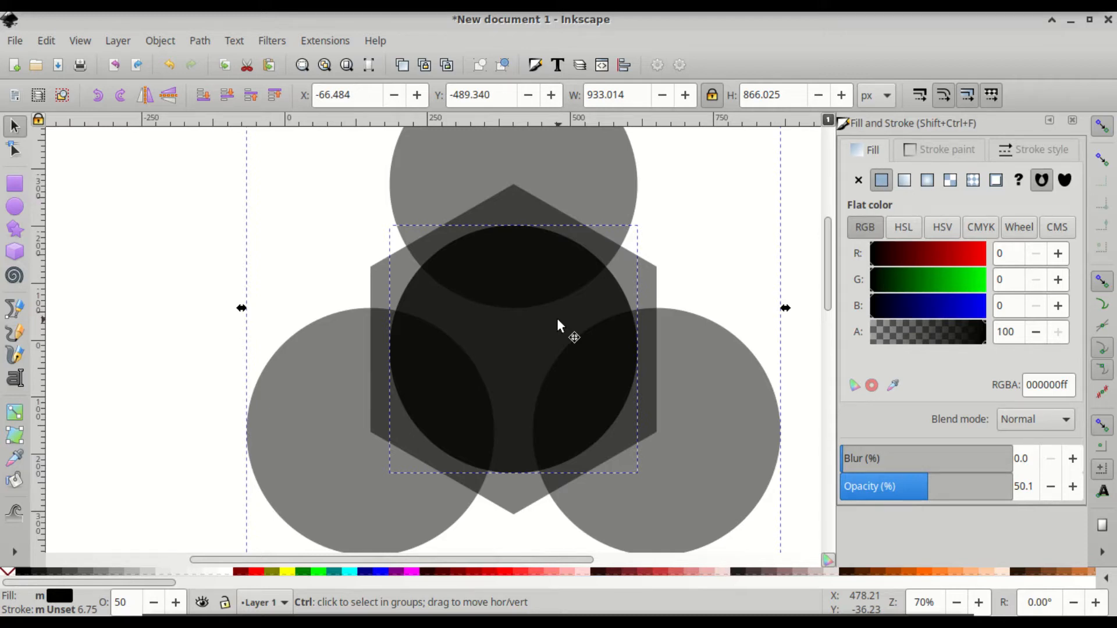
key(ctrl+slash)
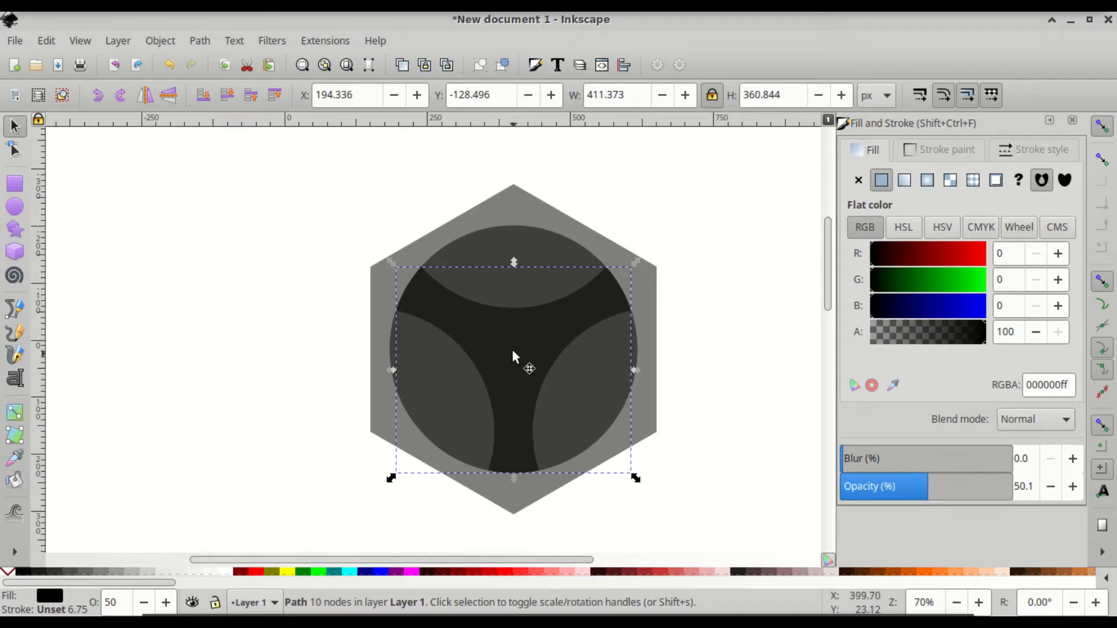
- Duplicate the central circle with its three-armed path and move the copy to the hexagon's lower left
key(shift)
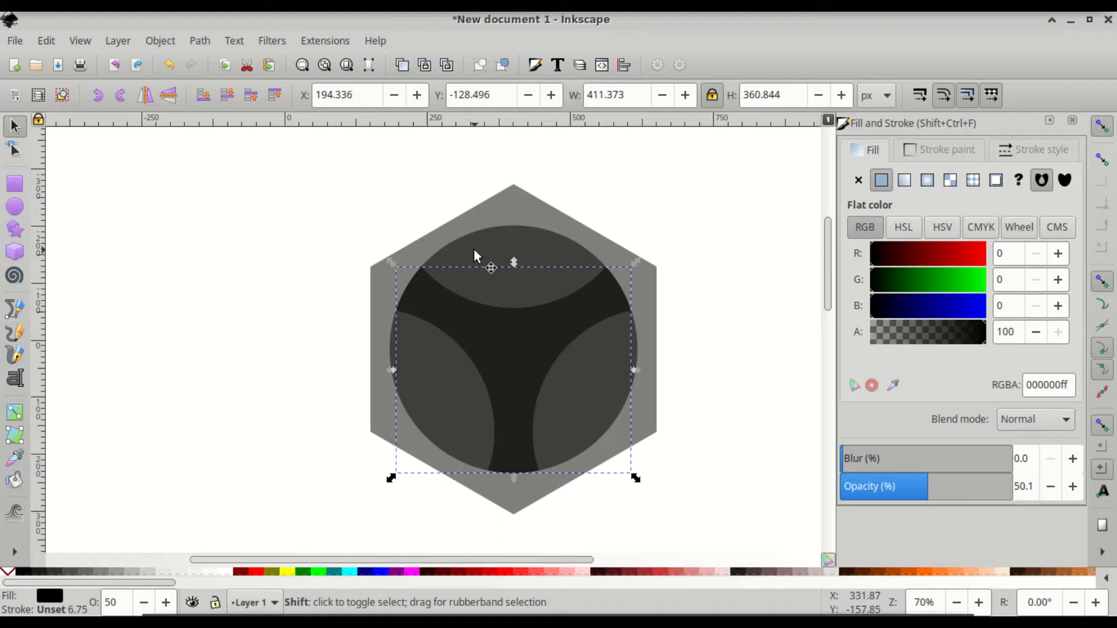
shift+click(474, 250)
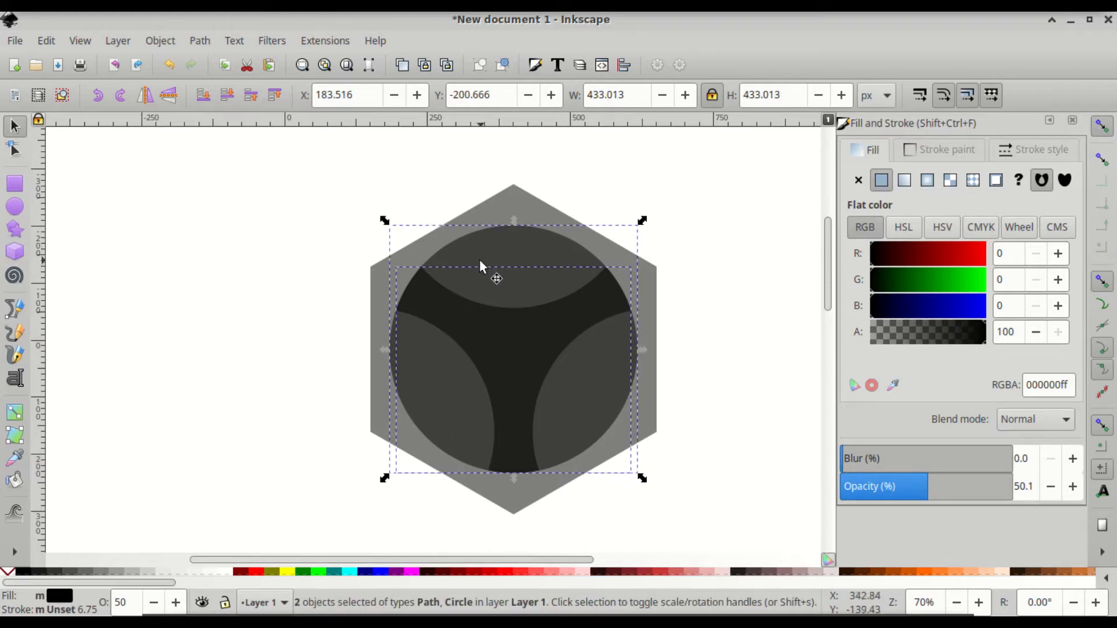
key(ctrl)
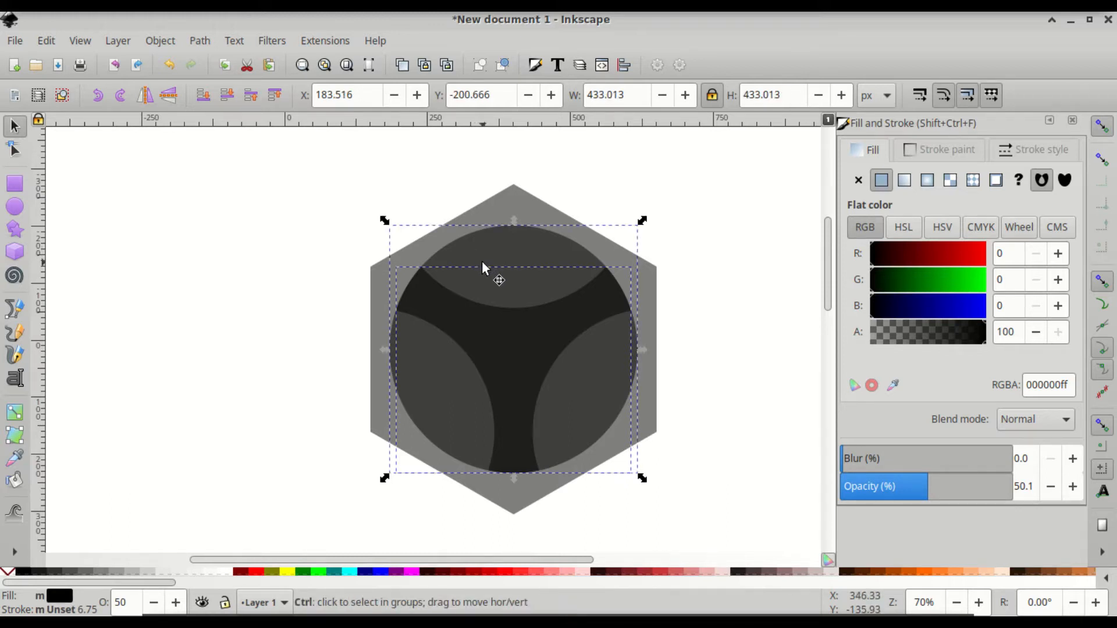
key(ctrl+d)
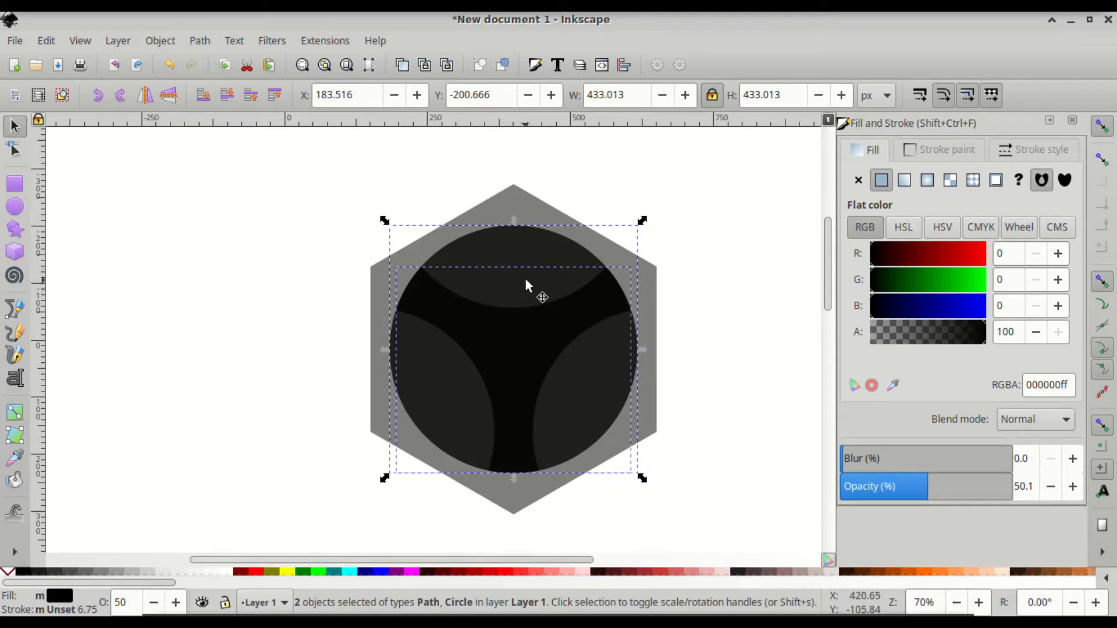
drag(526, 277, 385, 363)
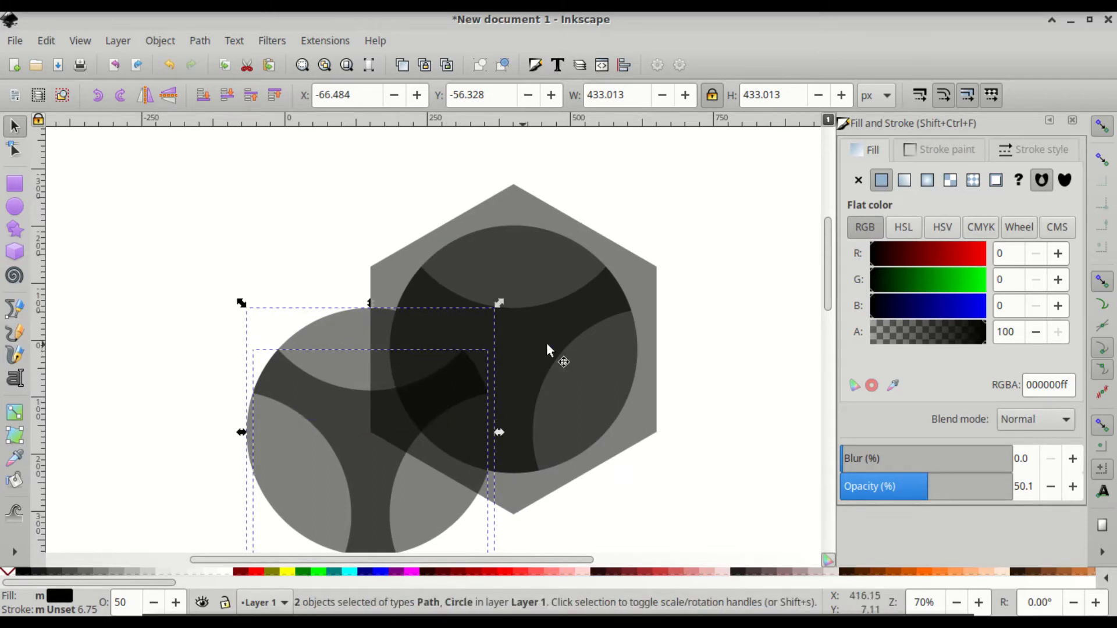
click(717, 331)
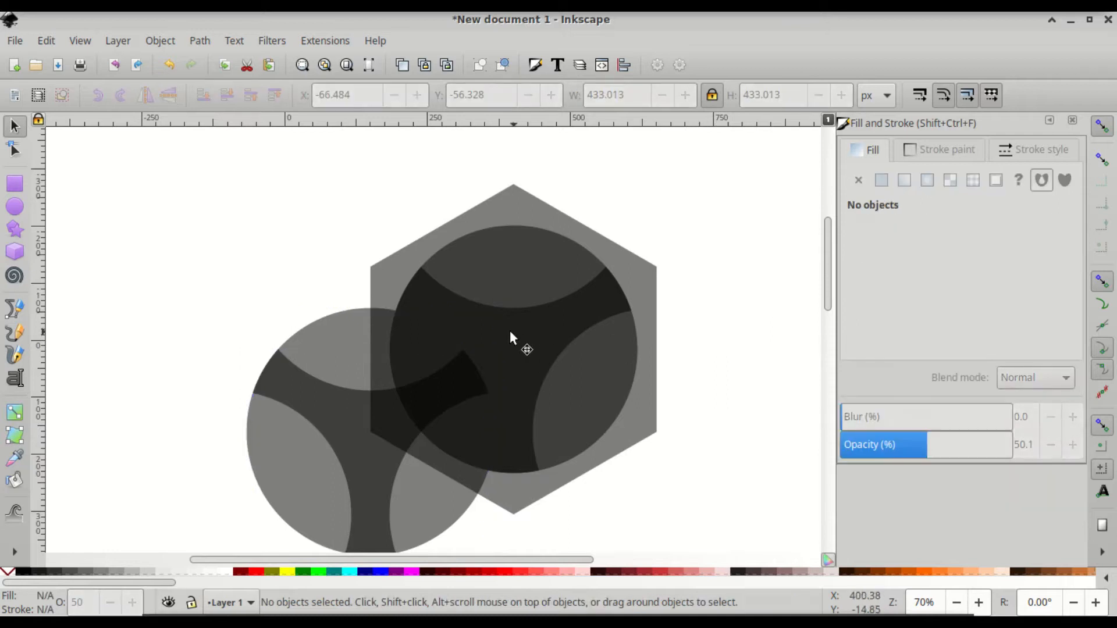
click(506, 333)
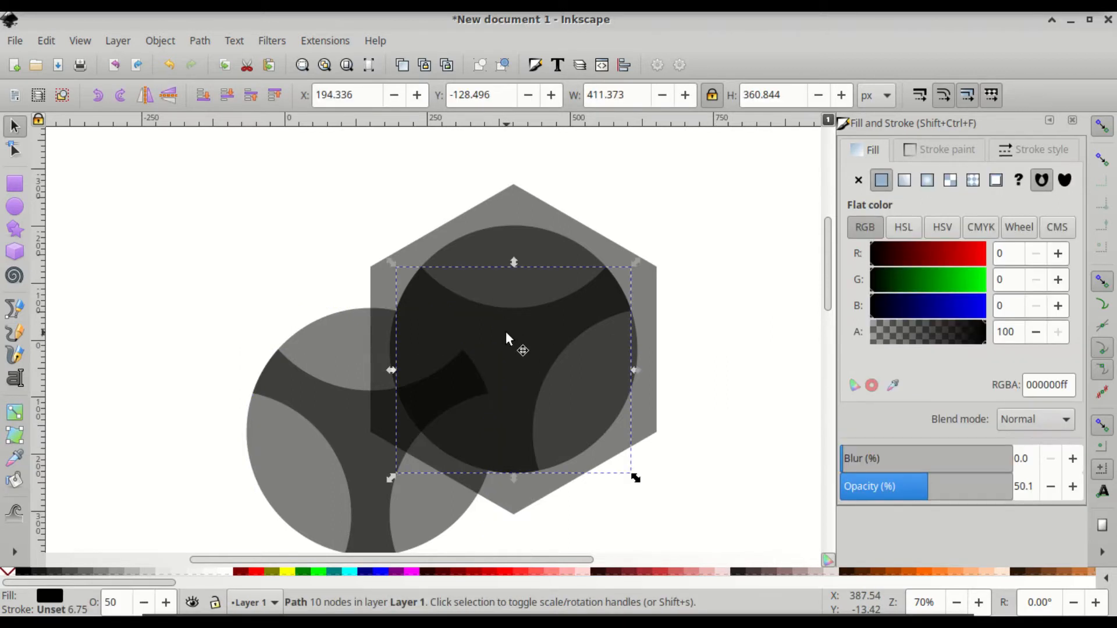
drag(498, 329, 637, 406)
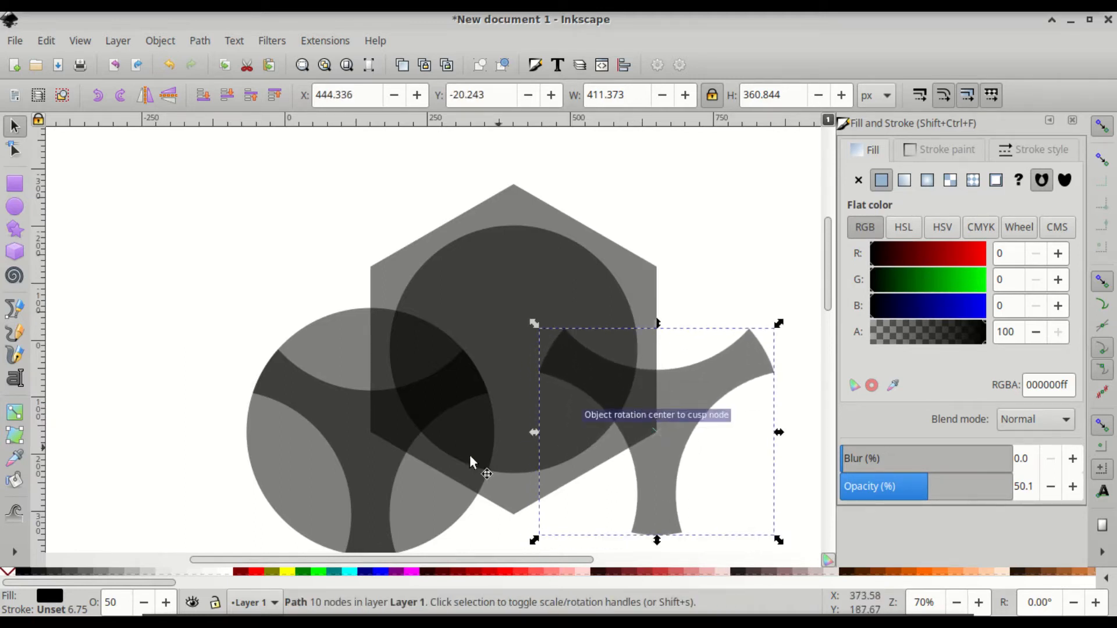
mouse_move(372, 446)
mouse_down()
mouse_move(668, 444)
mouse_move(379, 435)
mouse_up()
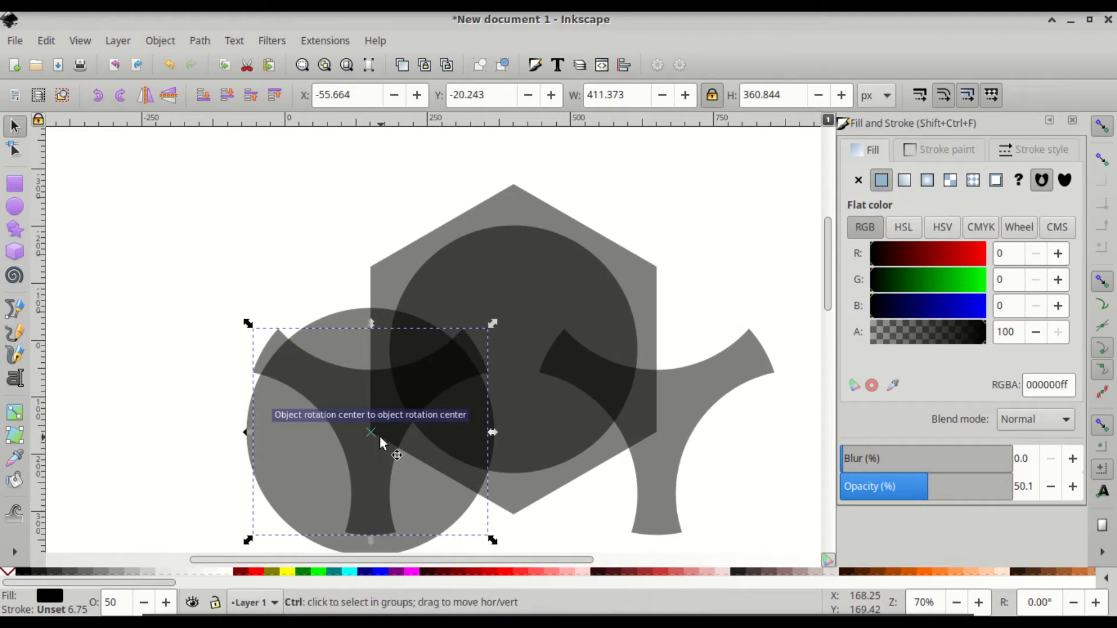
key(ctrl+z)
shift+click(323, 336)
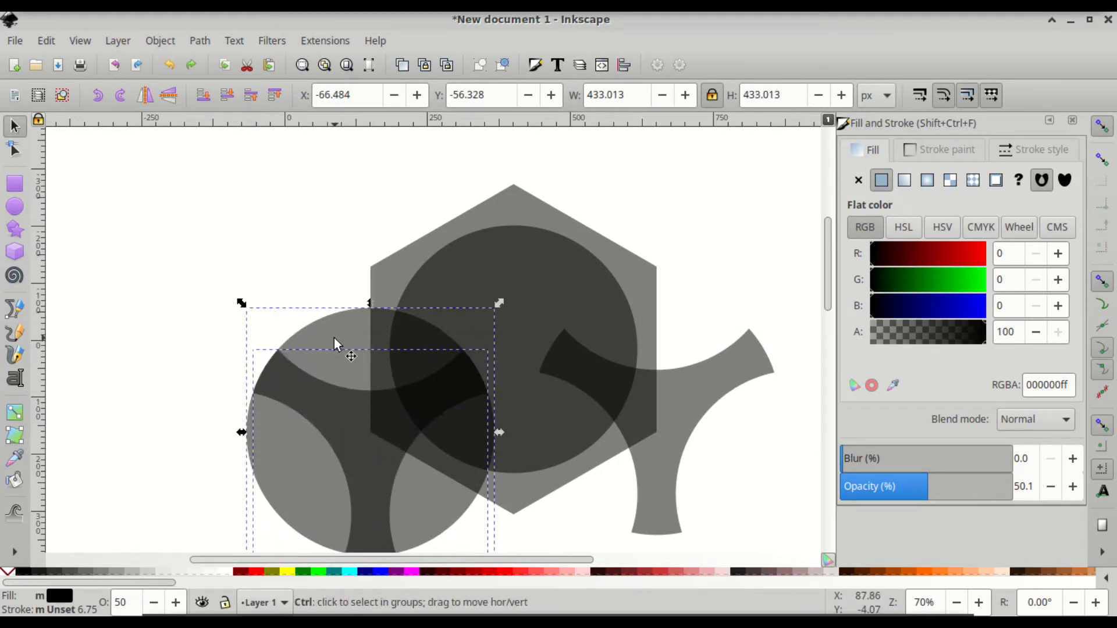
drag(356, 373, 631, 367)
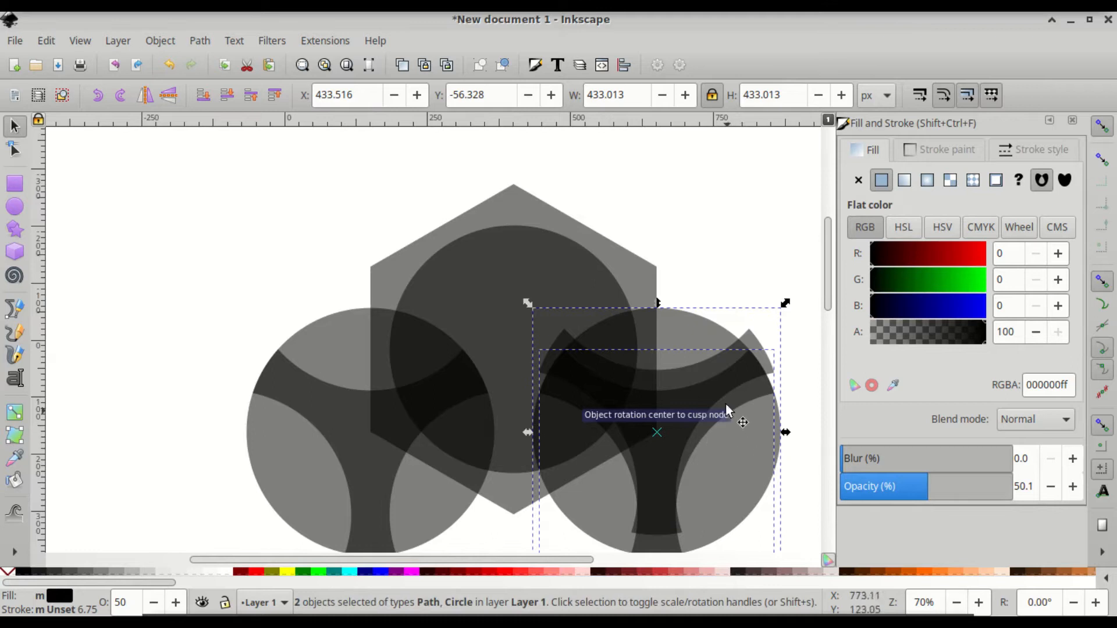
key(ctrl)
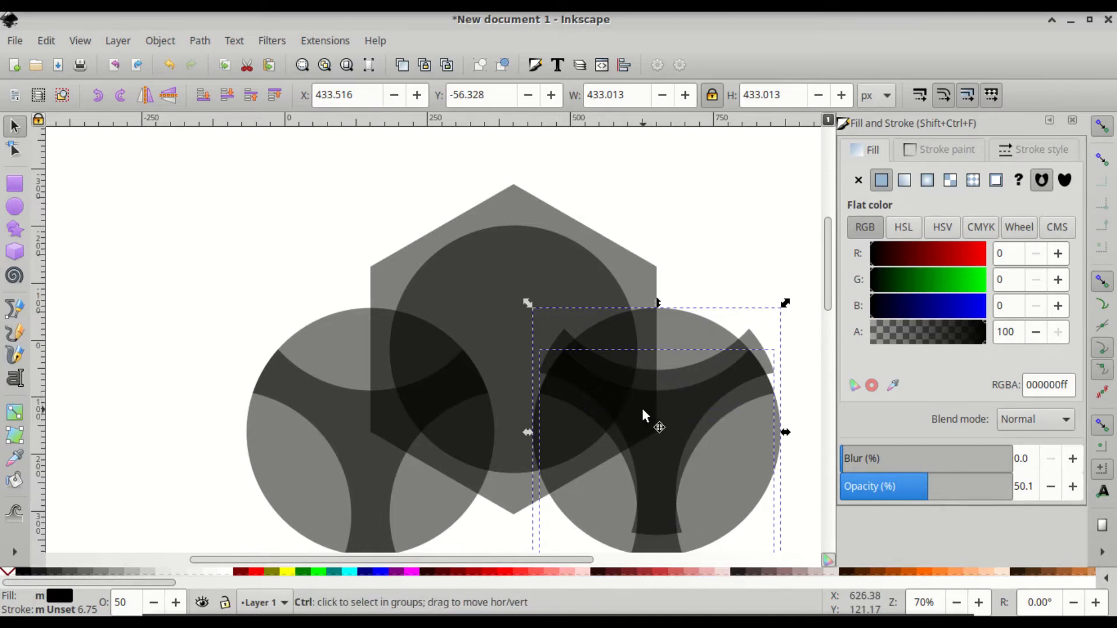
key(ctrl+z)
key(ctrl+z)
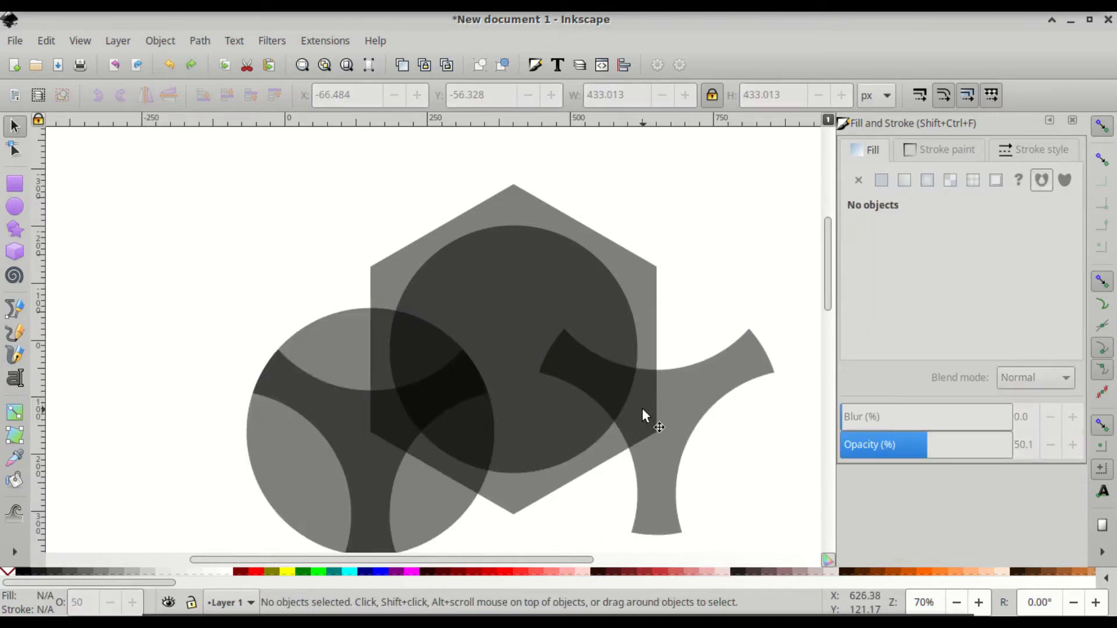
key(ctrl+z)
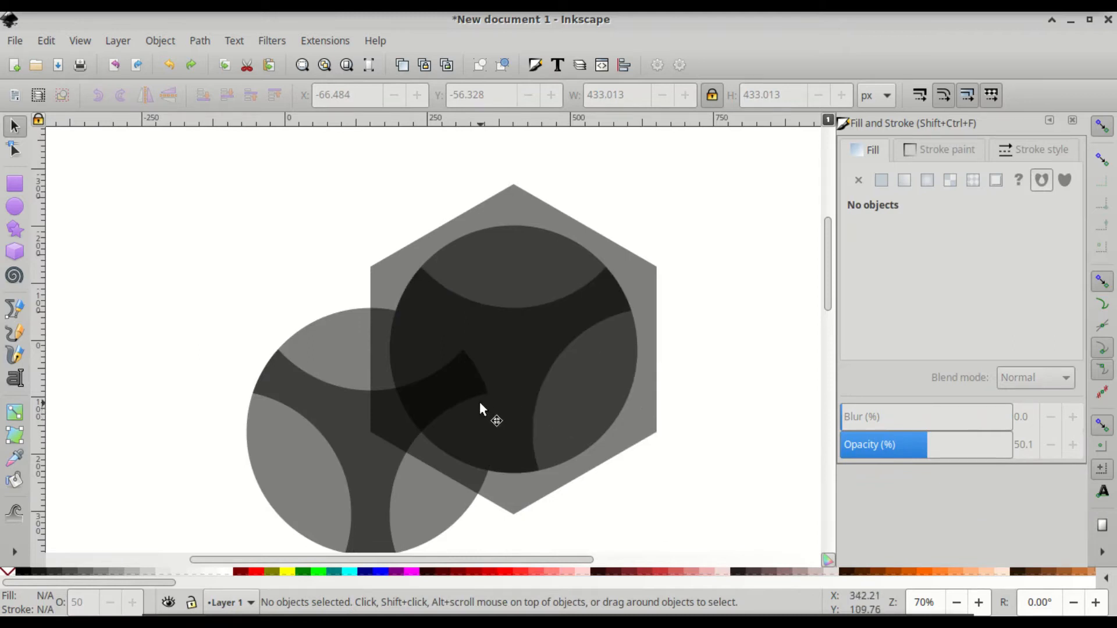
- Duplicate the central circle and its arc shape, moving the copies 250, 144.34 px to the lower right
click(542, 327)
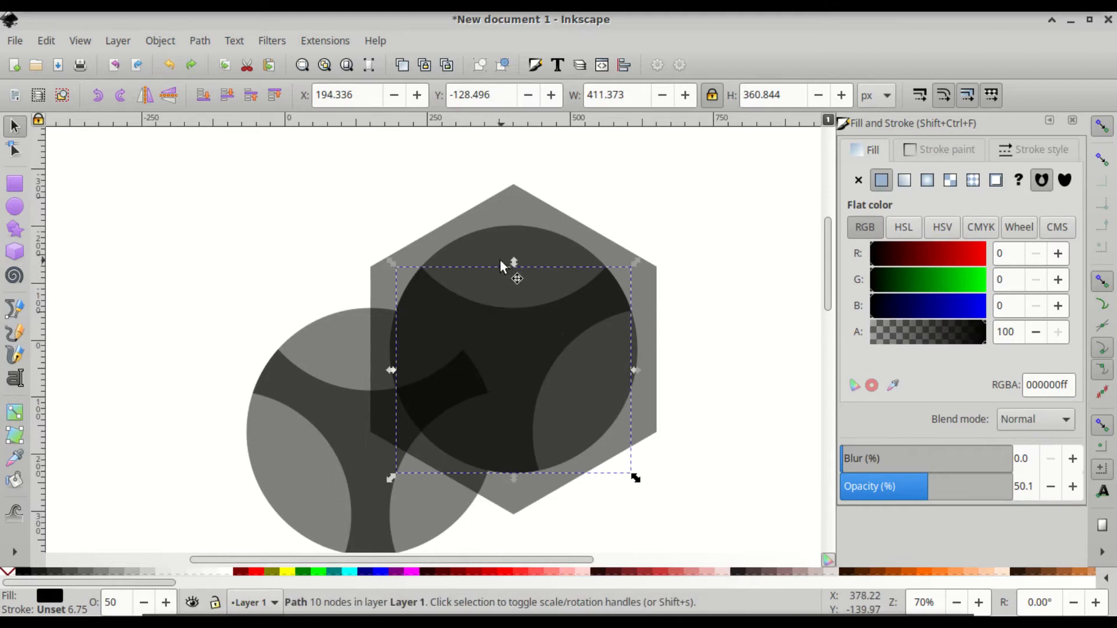
shift+click(485, 245)
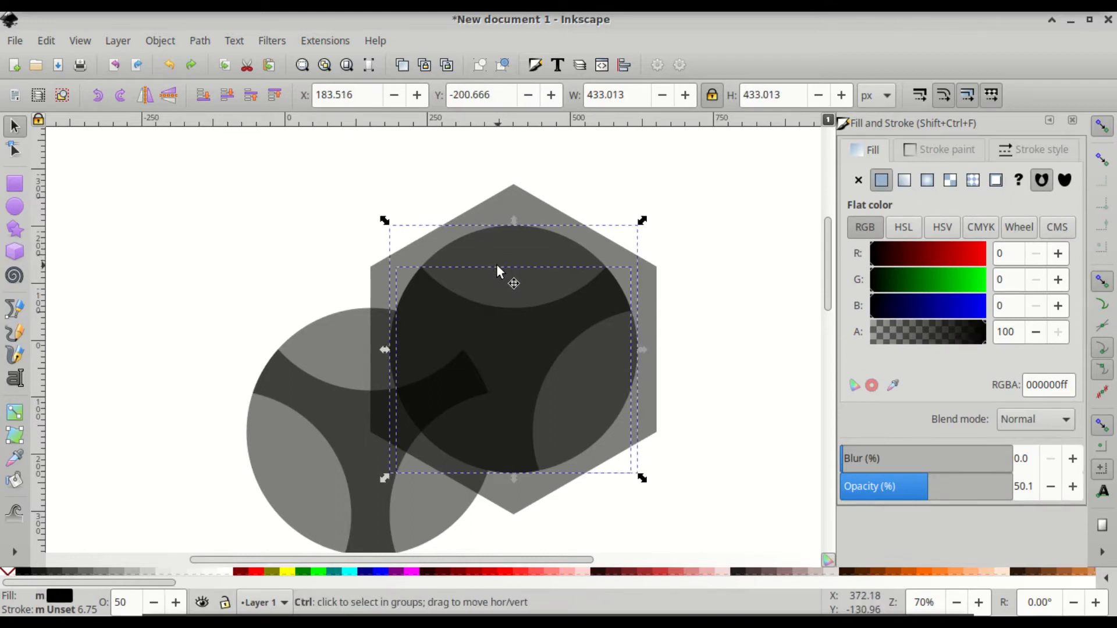
key(ctrl+d)
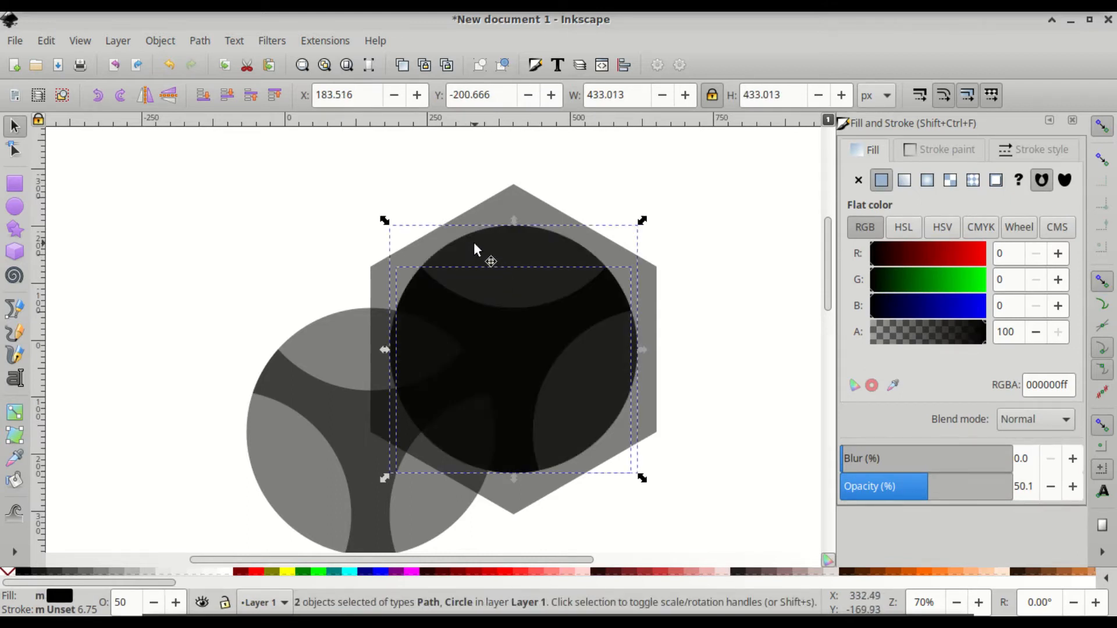
drag(474, 245, 591, 306)
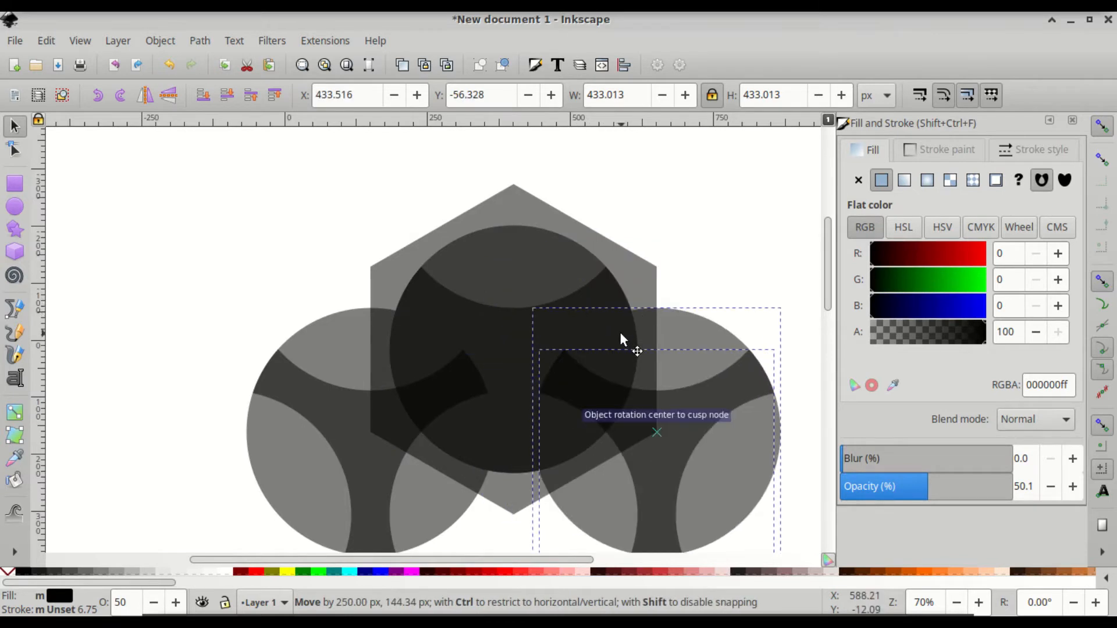
drag(620, 340, 620, 339)
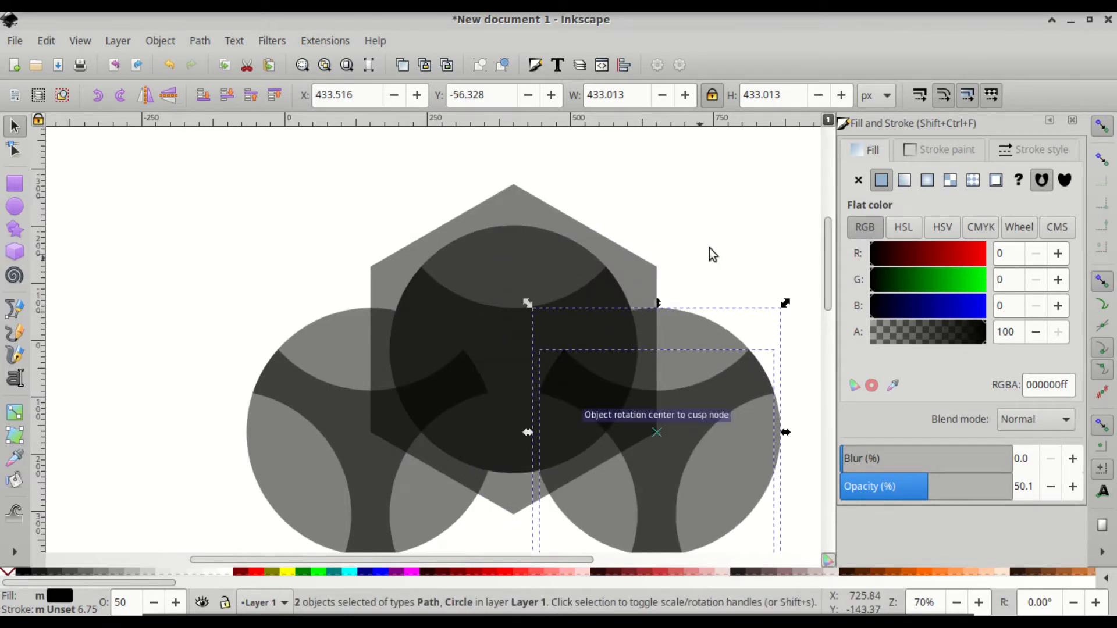
click(721, 223)
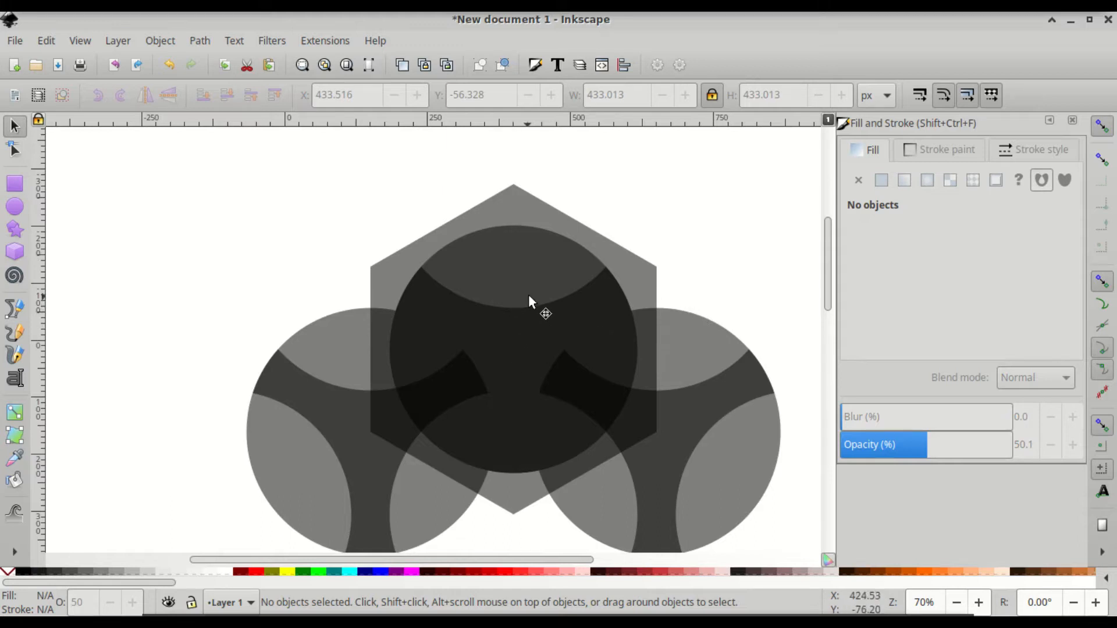
ctrl+scroll(529, 293, down, 1)
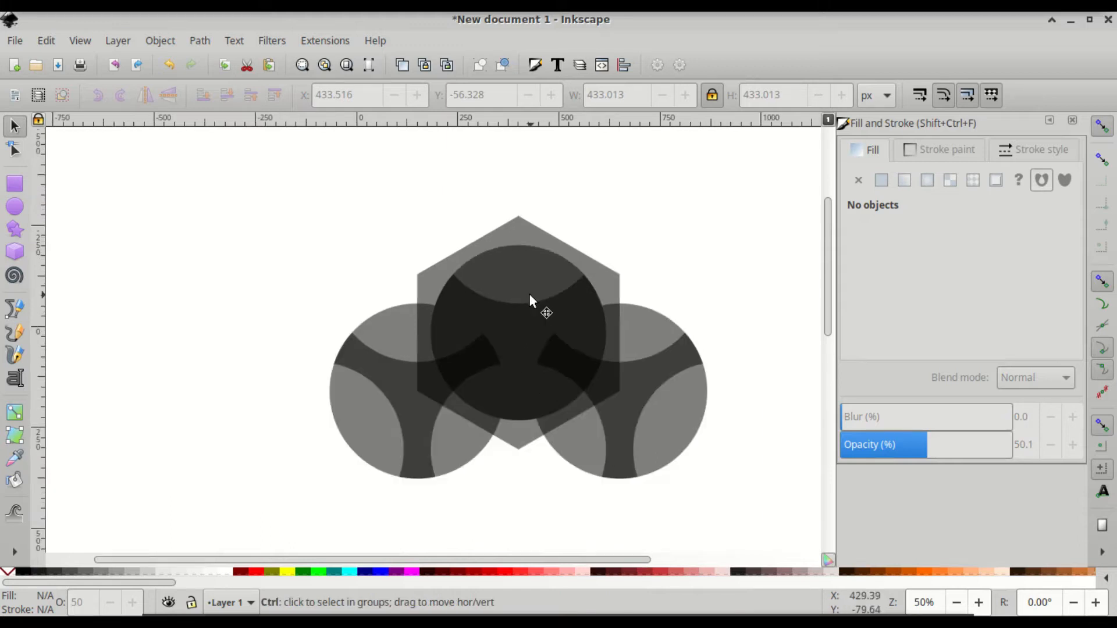
- Select the left, central and right circles and delete them
click(385, 328)
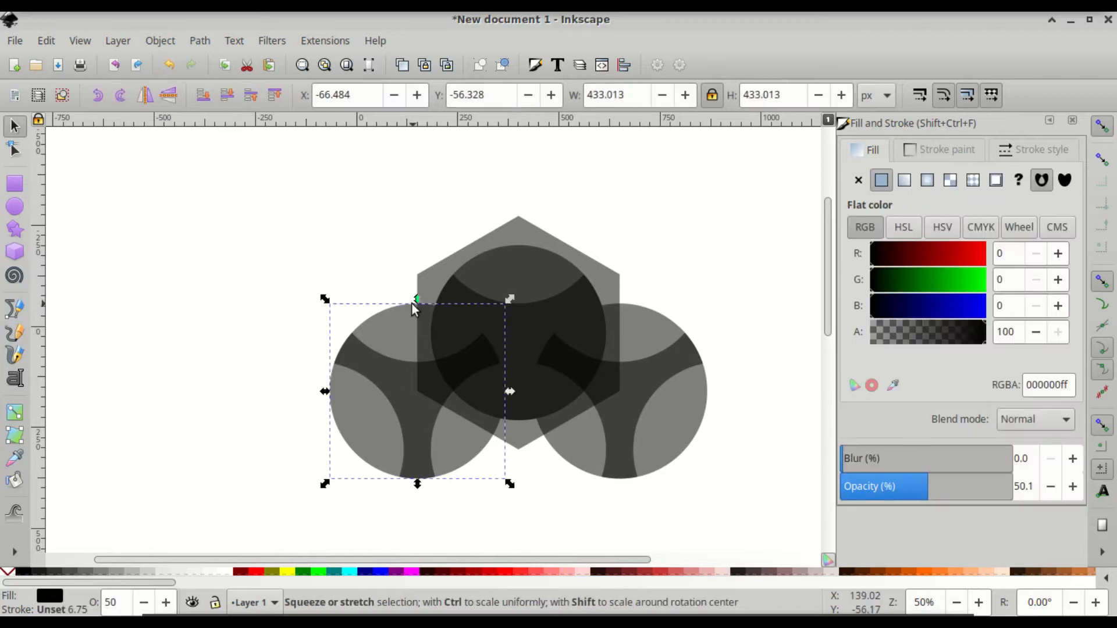
shift+click(510, 268)
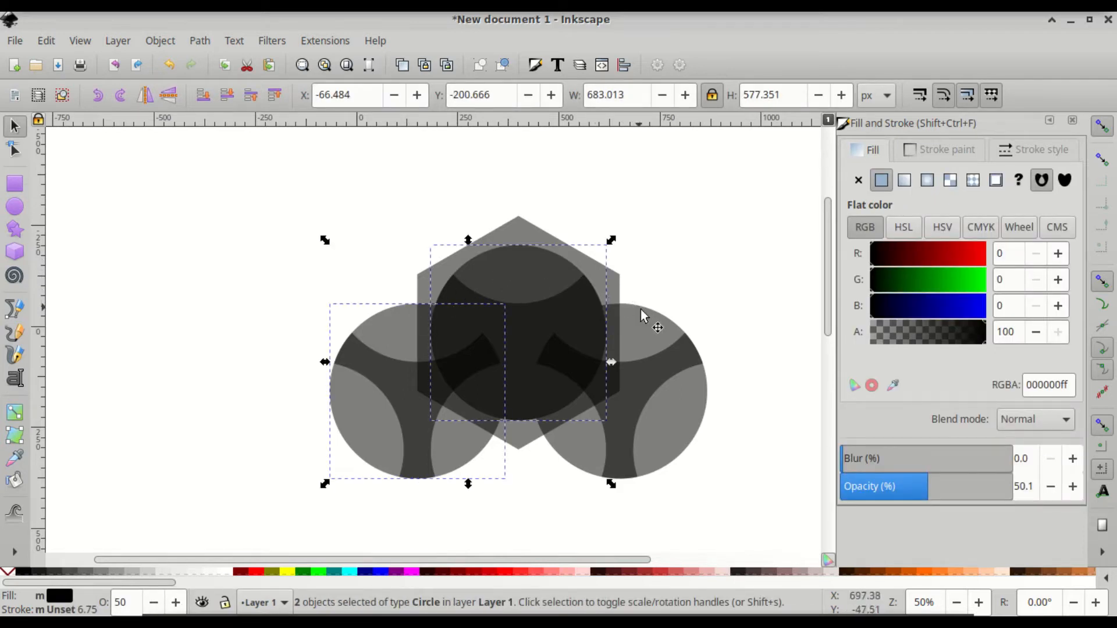
shift+click(650, 336)
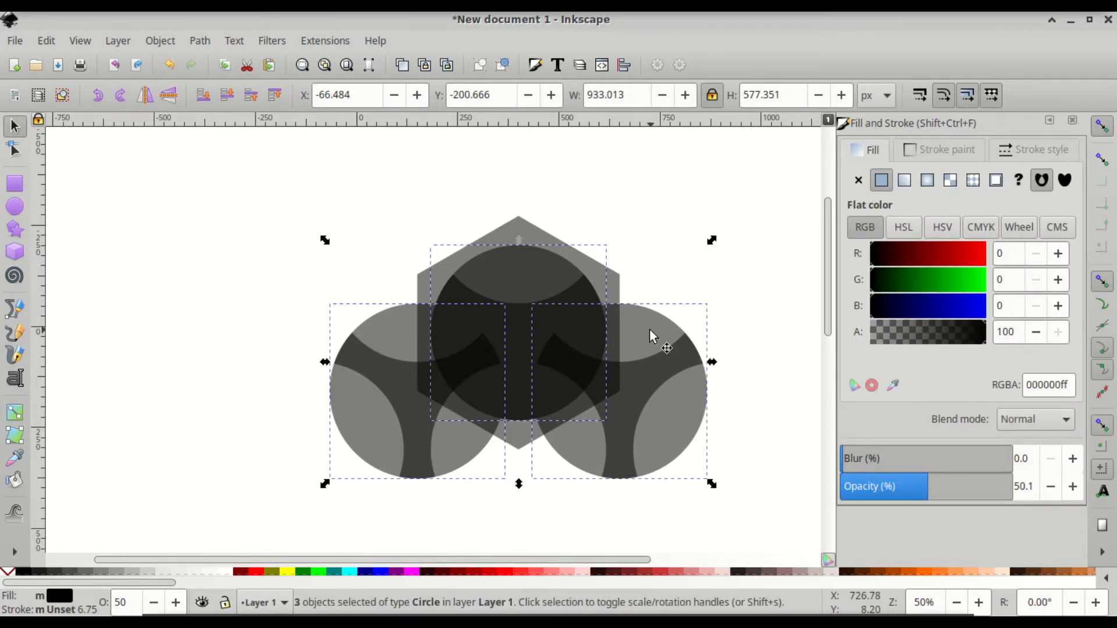
key(Delete)
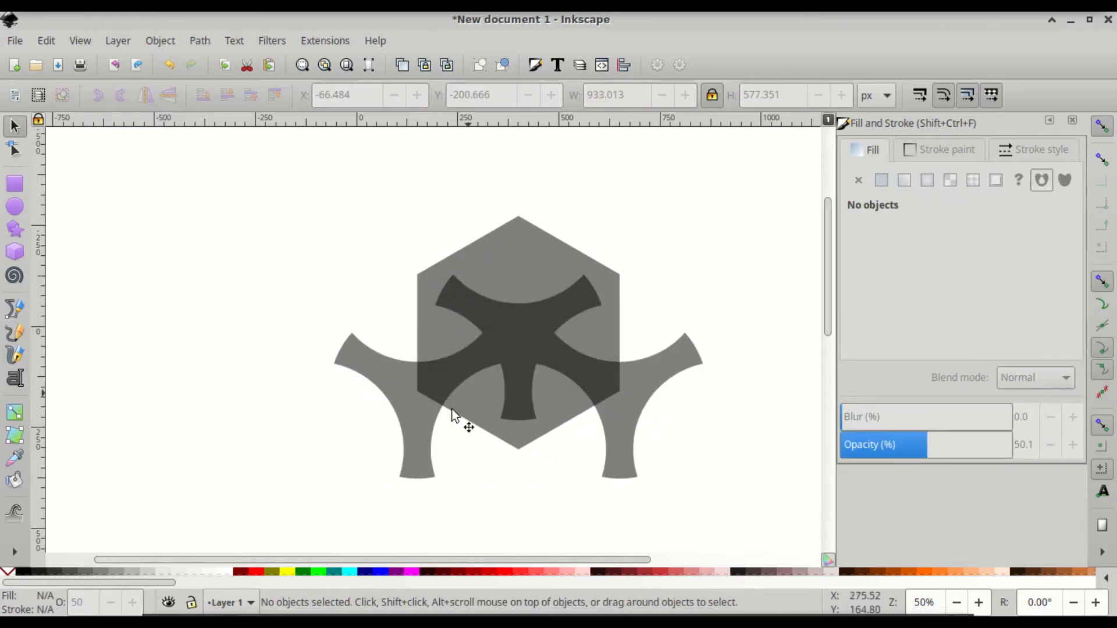
- Duplicate the three tri-cusp shapes and move the copies 288.68 px straight up to Y -417.172
click(416, 459)
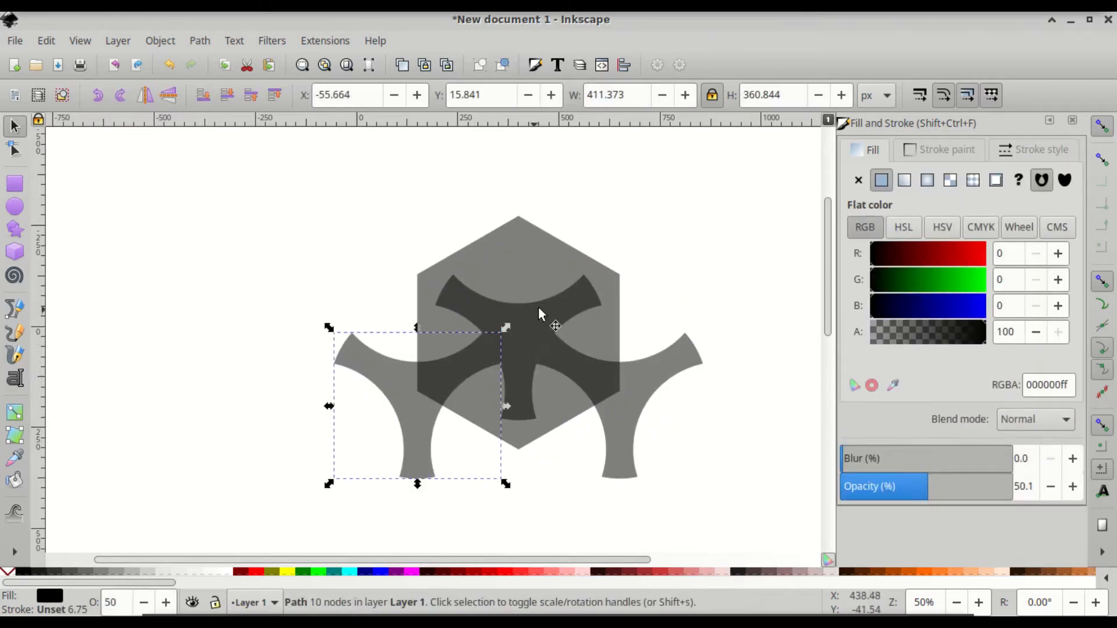
shift+click(576, 308)
shift+click(616, 464)
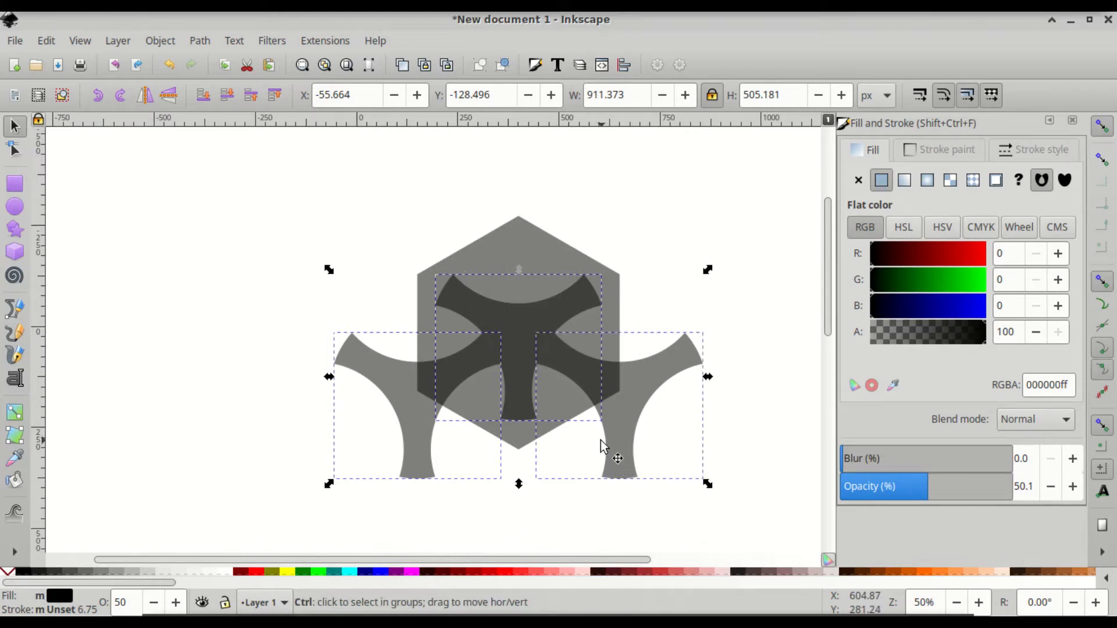
key(ctrl+d)
drag(619, 467, 619, 352)
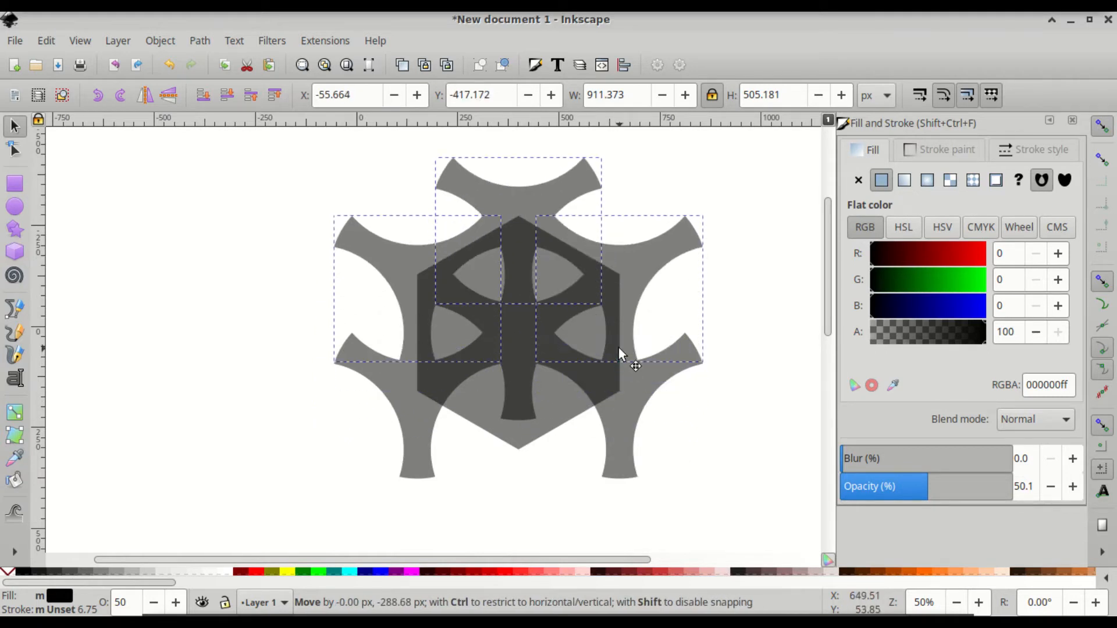
drag(619, 348, 619, 348)
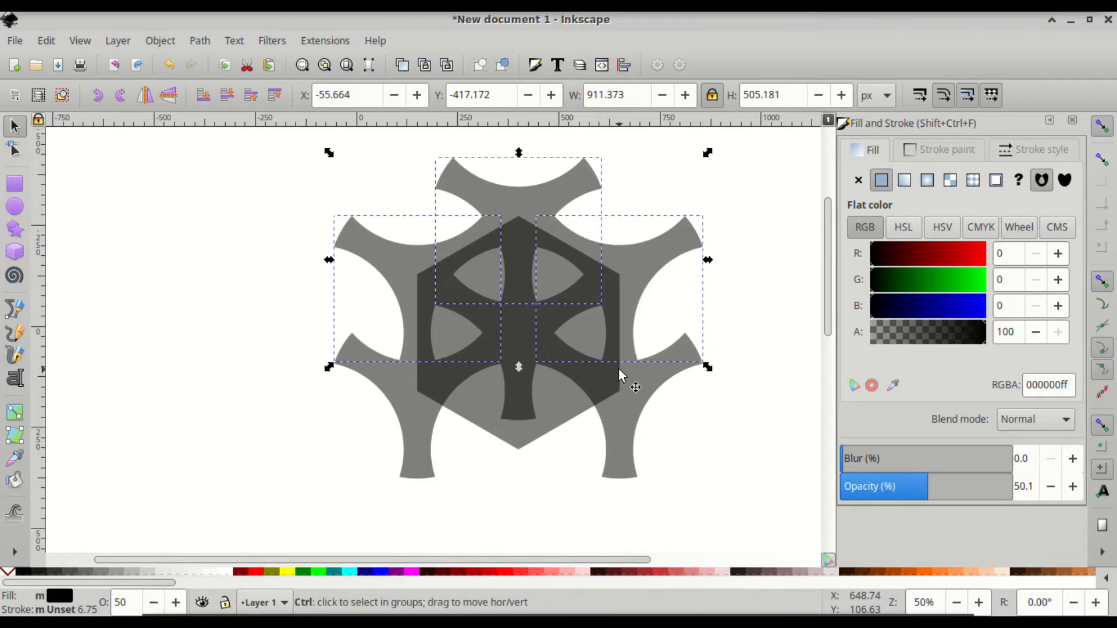
scroll(619, 363, up, 3)
scroll(619, 362, up, 1)
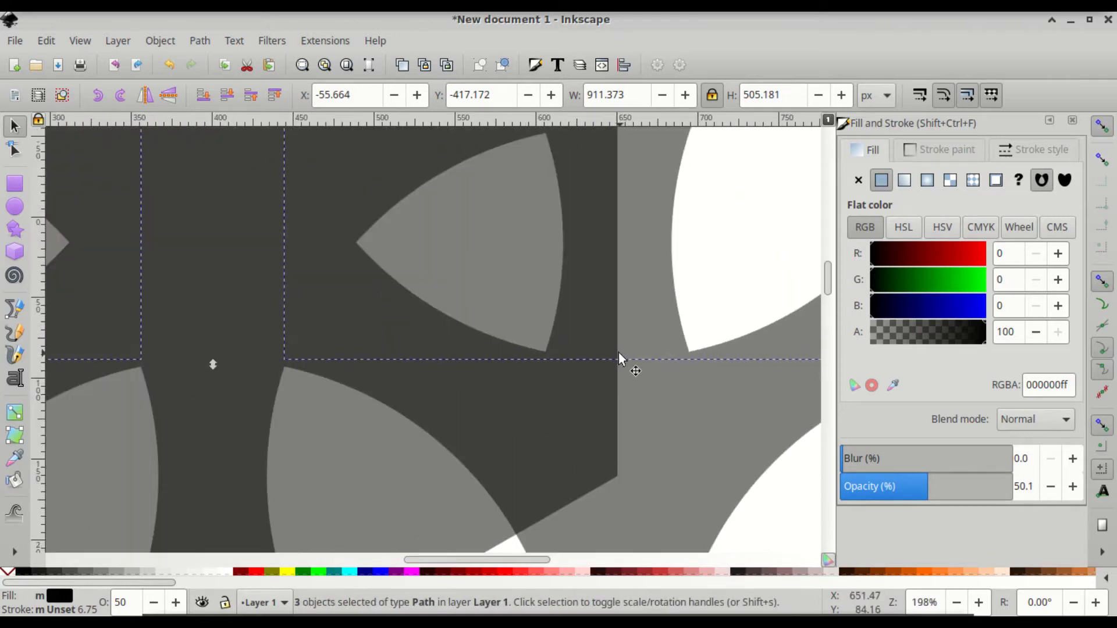
click(693, 439)
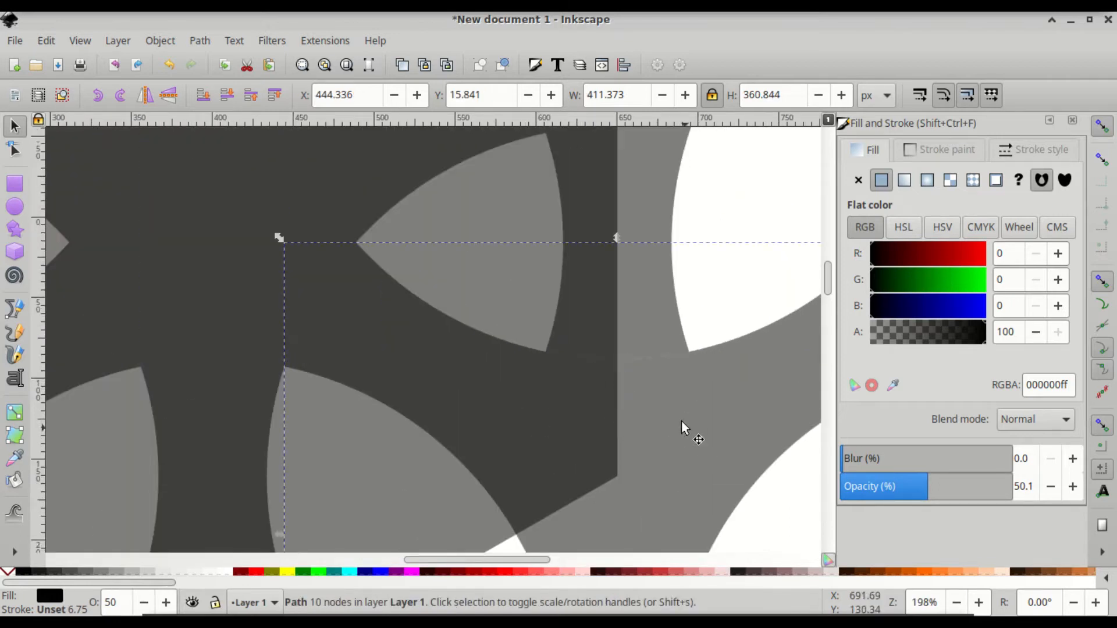
scroll(673, 388, down, 4)
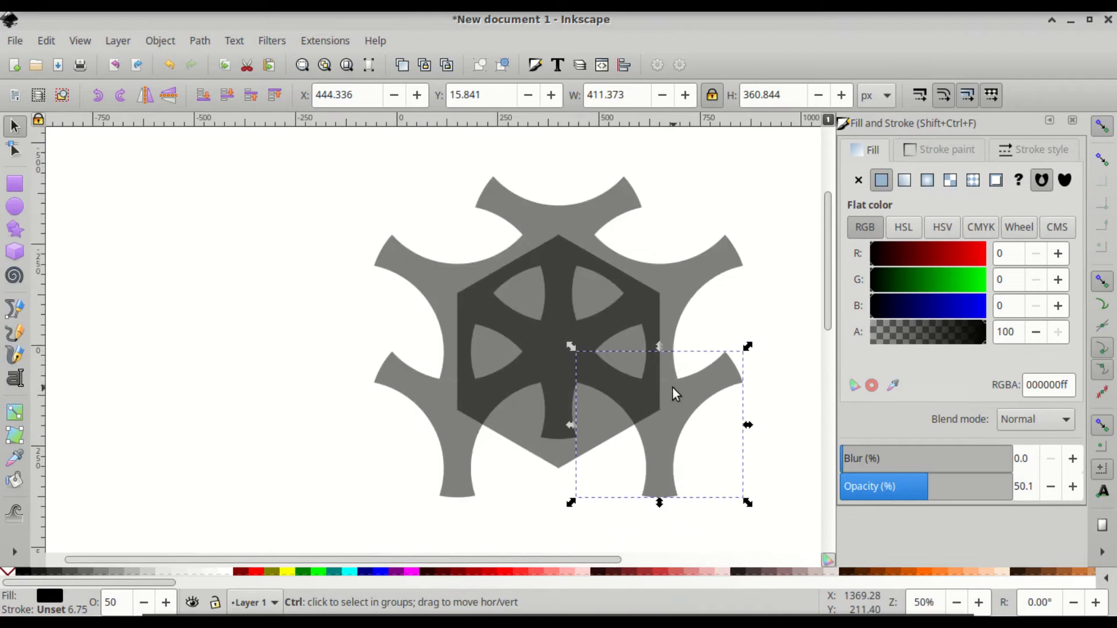
double_click(675, 280)
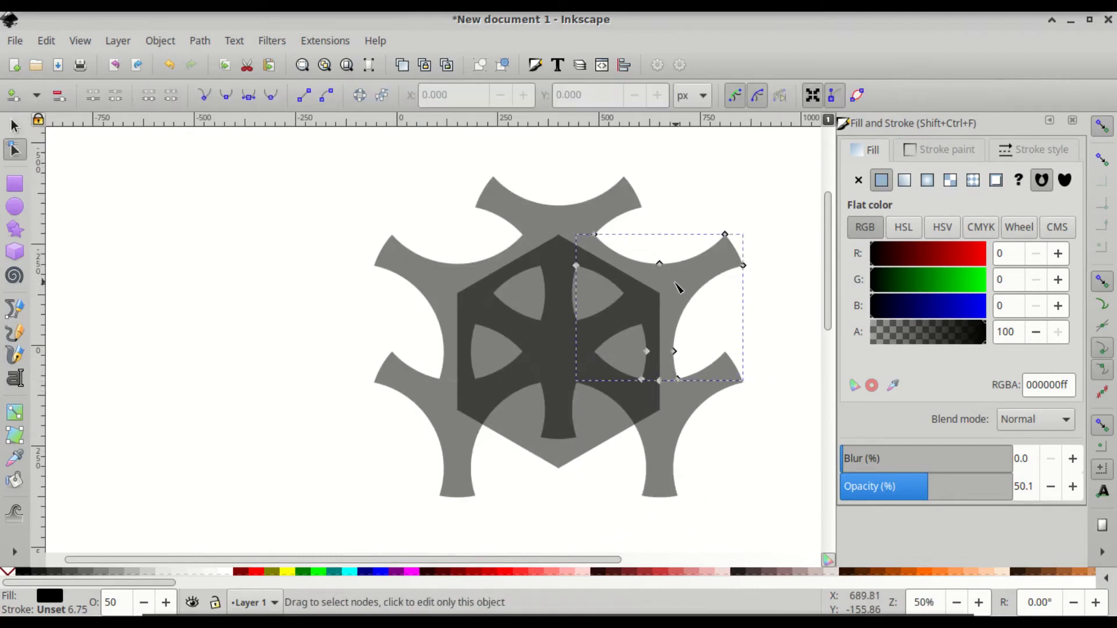
click(660, 265)
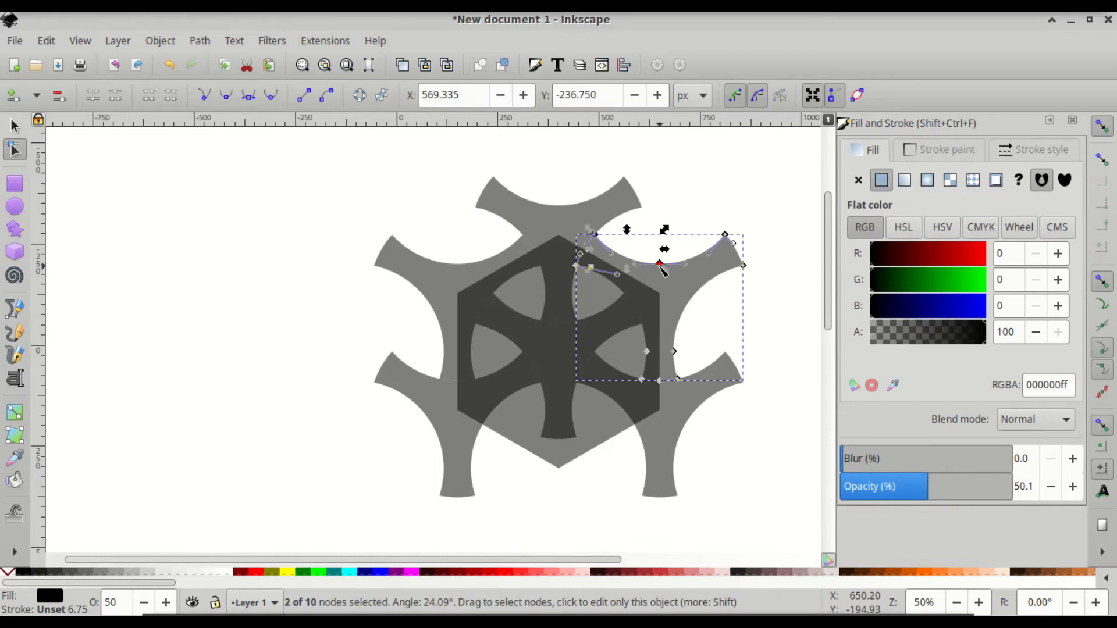
click(704, 330)
scroll(666, 285, up, 3)
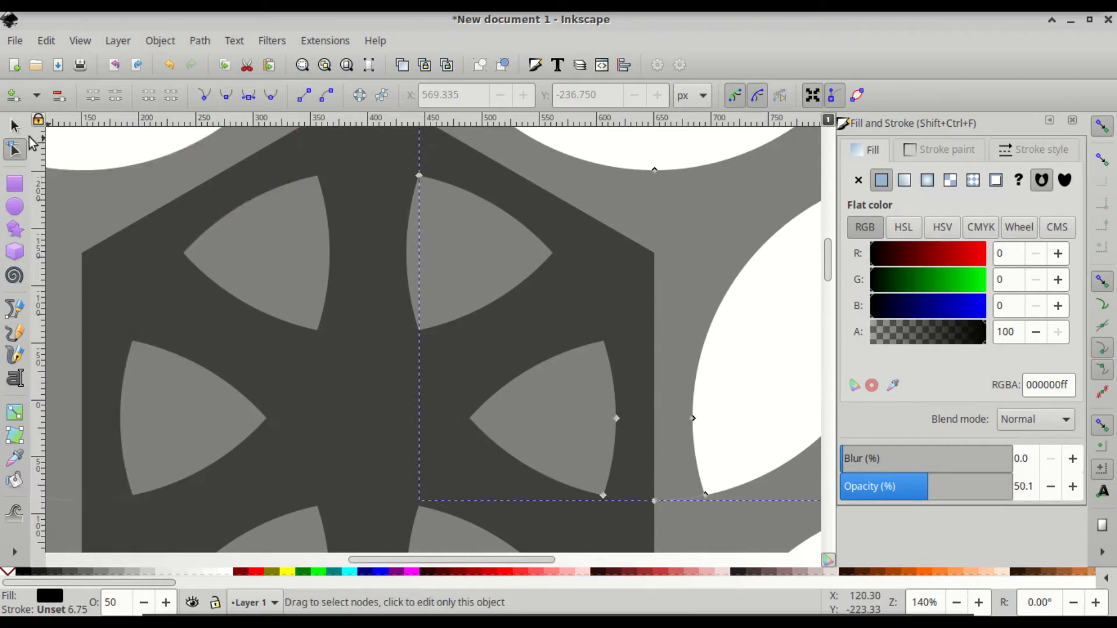
click(15, 127)
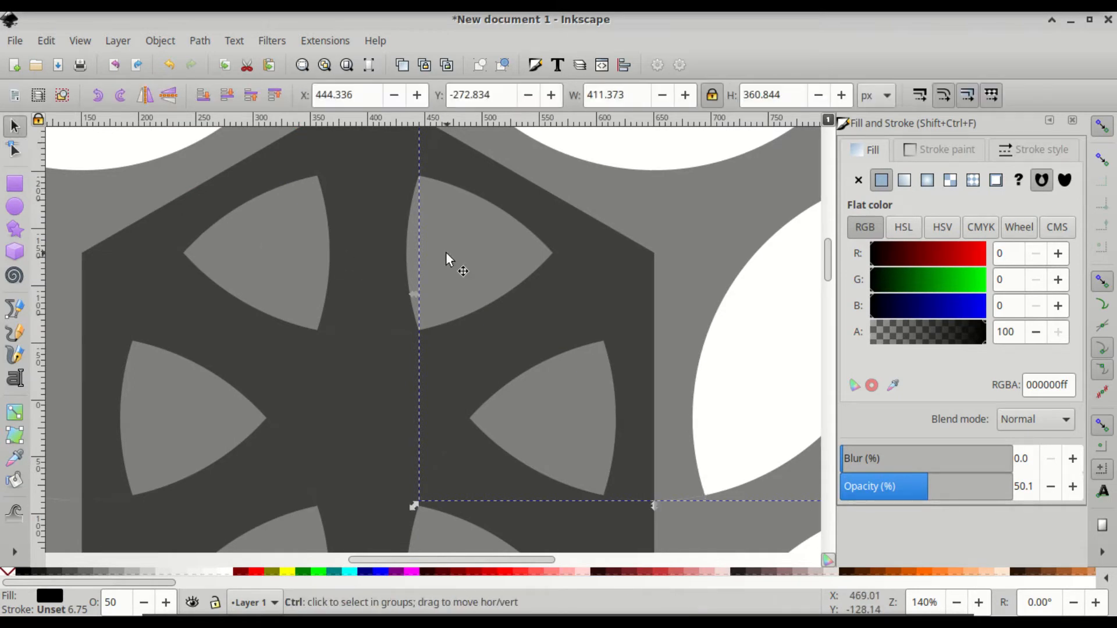
ctrl+scroll(446, 252, down, 3)
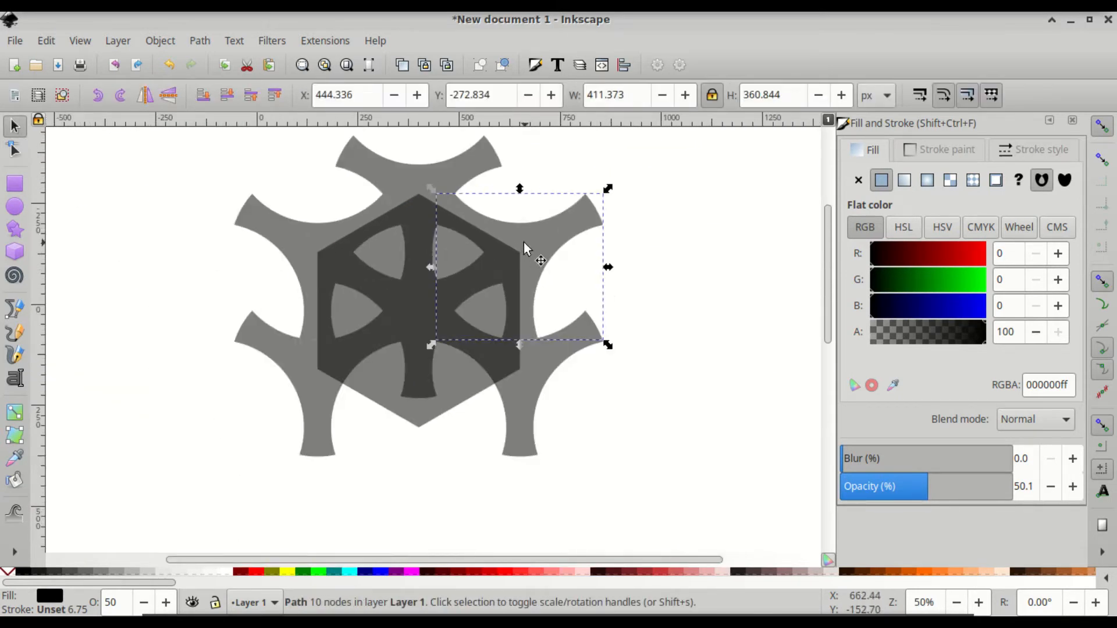
shift+click(466, 170)
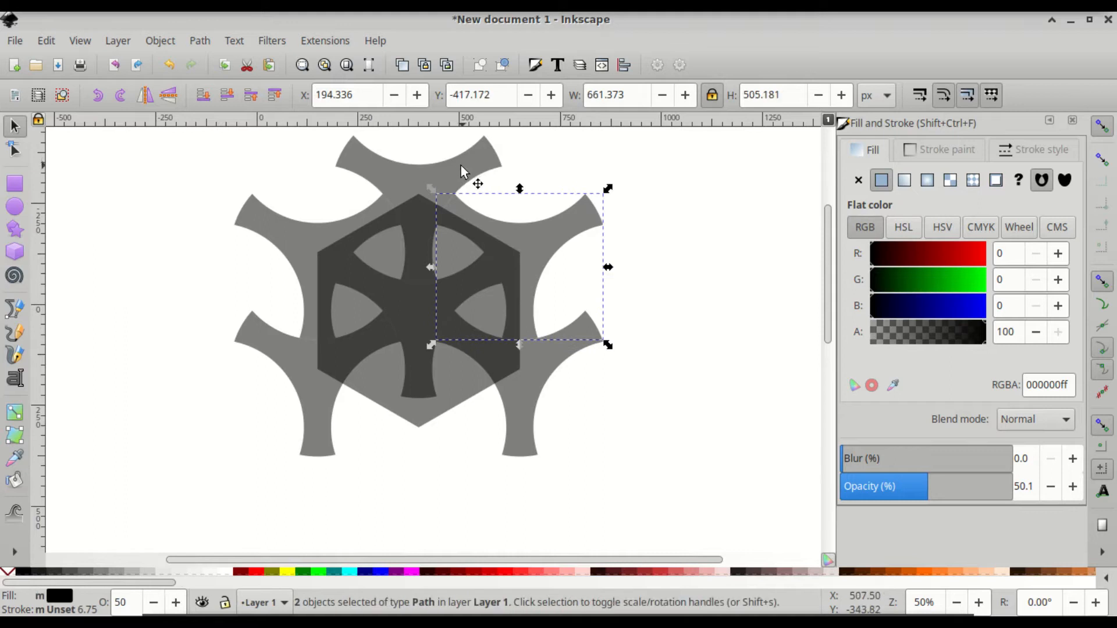
shift+click(326, 233)
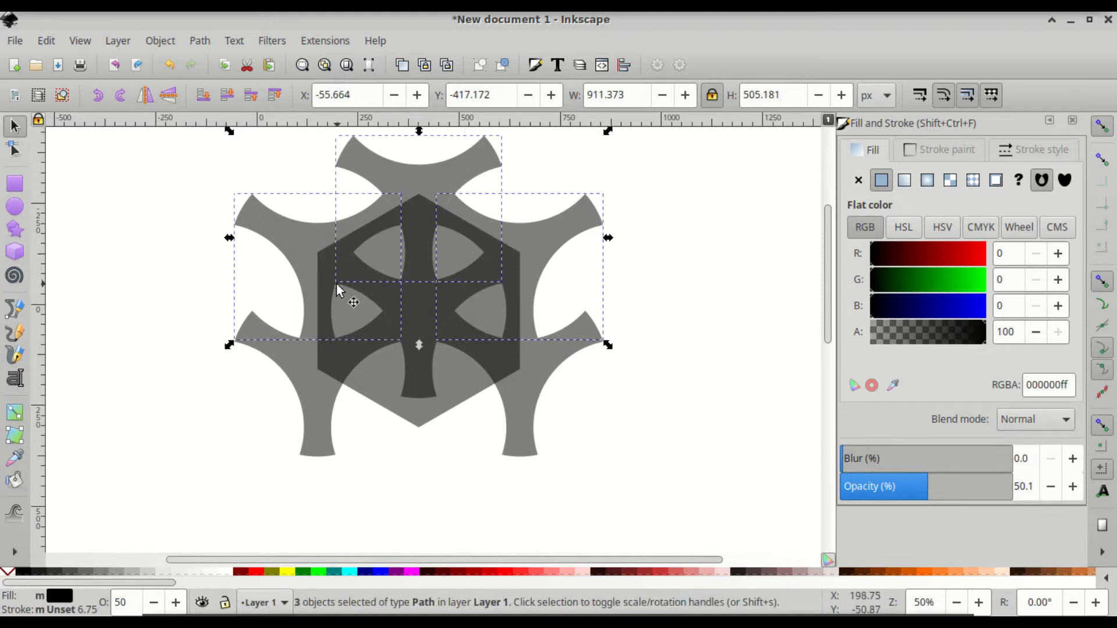
ctrl+scroll(331, 295, down, 2)
scroll(332, 294, up, 3)
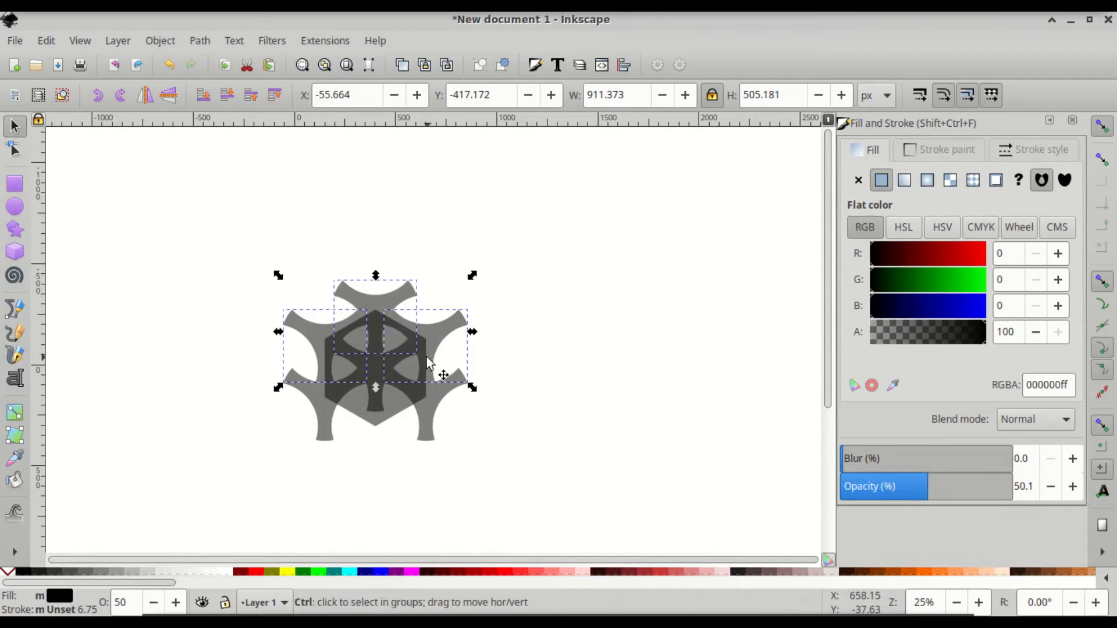
- Duplicate the upper row of tri-cusp shapes and snap the copies 288.68 px higher, at Y -705.848
key(ctrl+d)
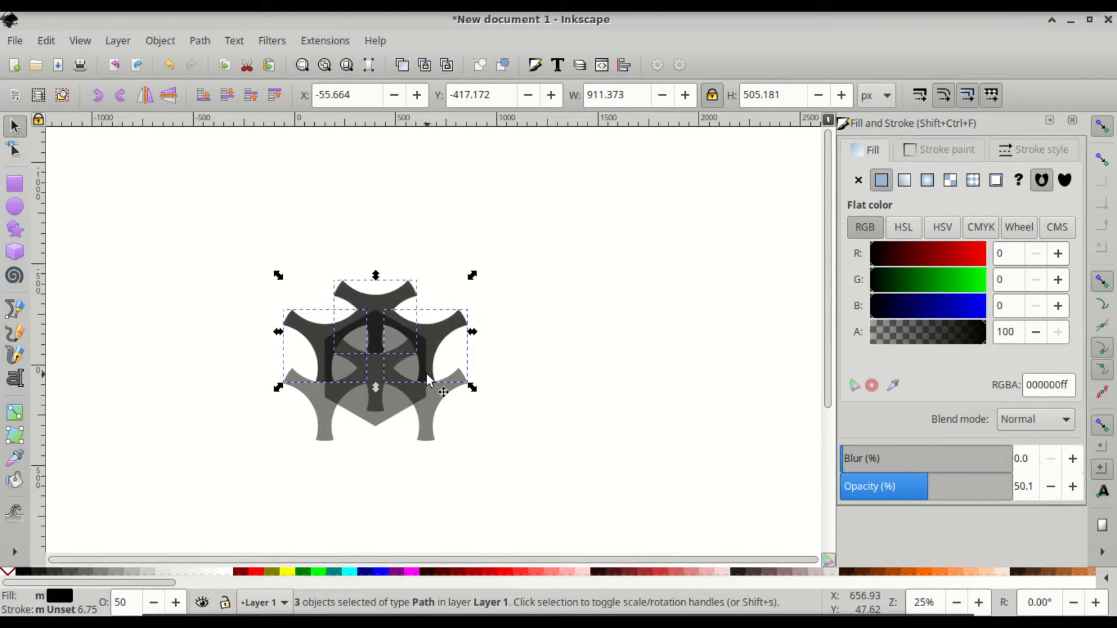
drag(427, 375, 429, 317)
scroll(410, 324, up, 3)
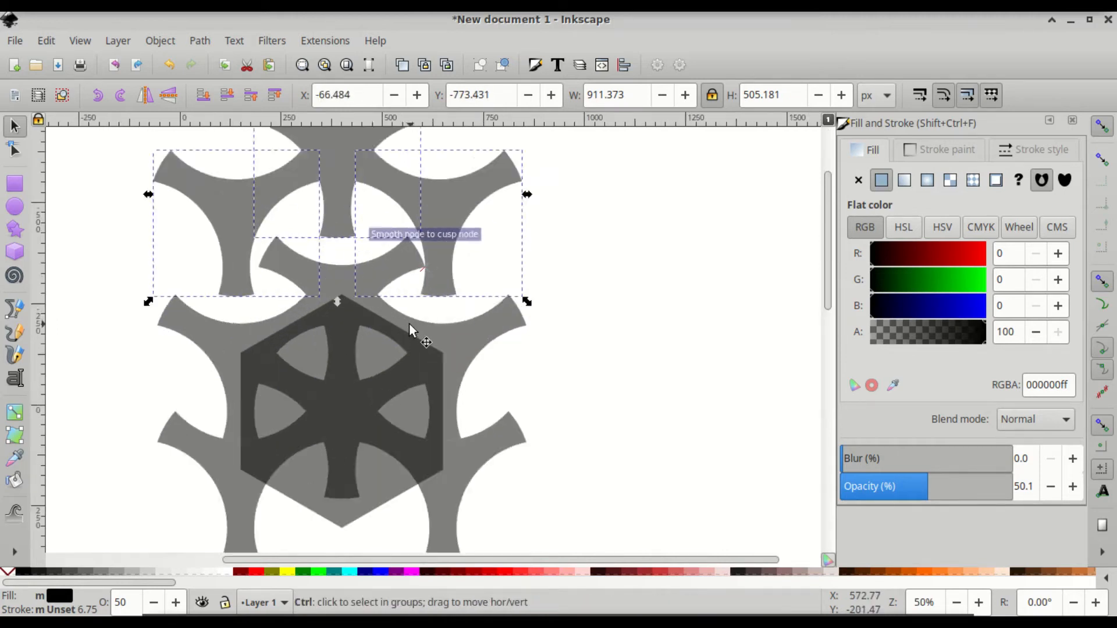
drag(453, 281, 464, 306)
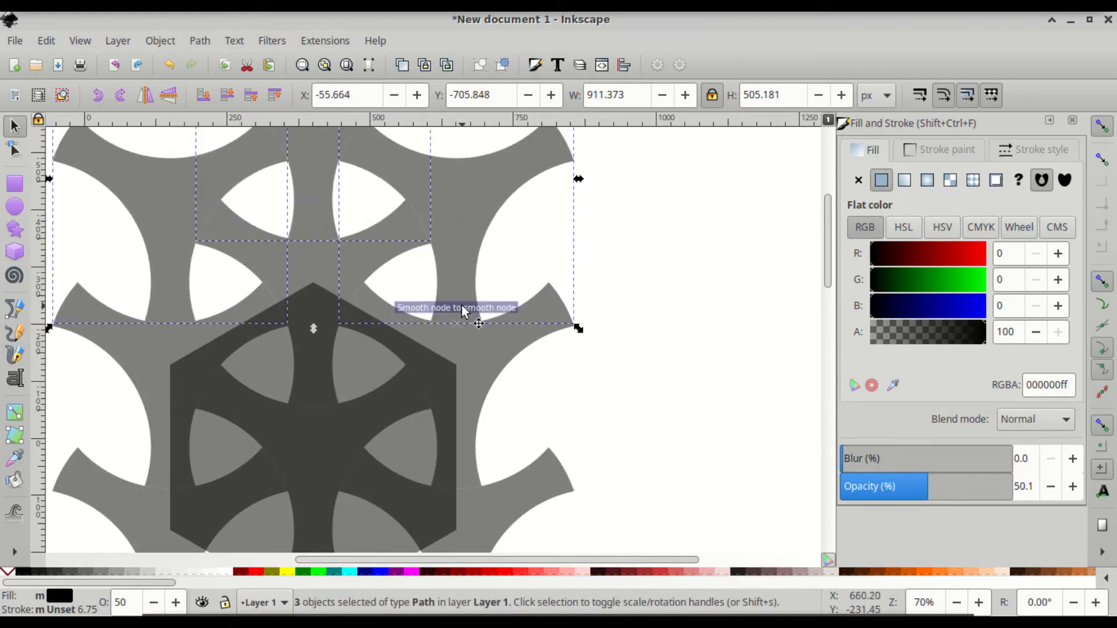
scroll(416, 295, down, 1)
scroll(417, 296, down, 1)
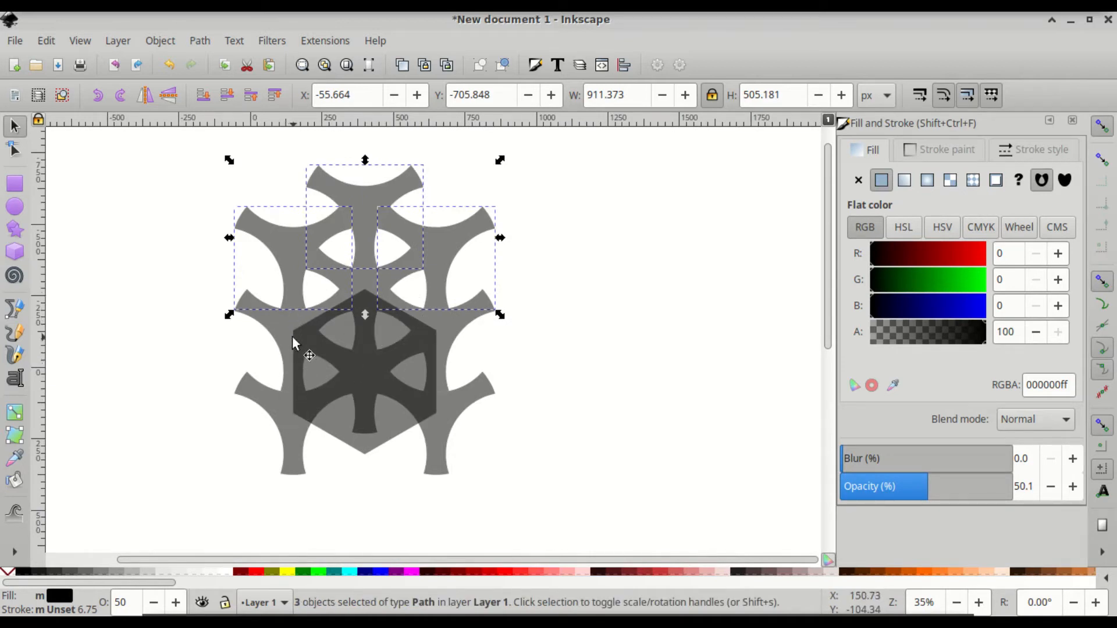
click(603, 345)
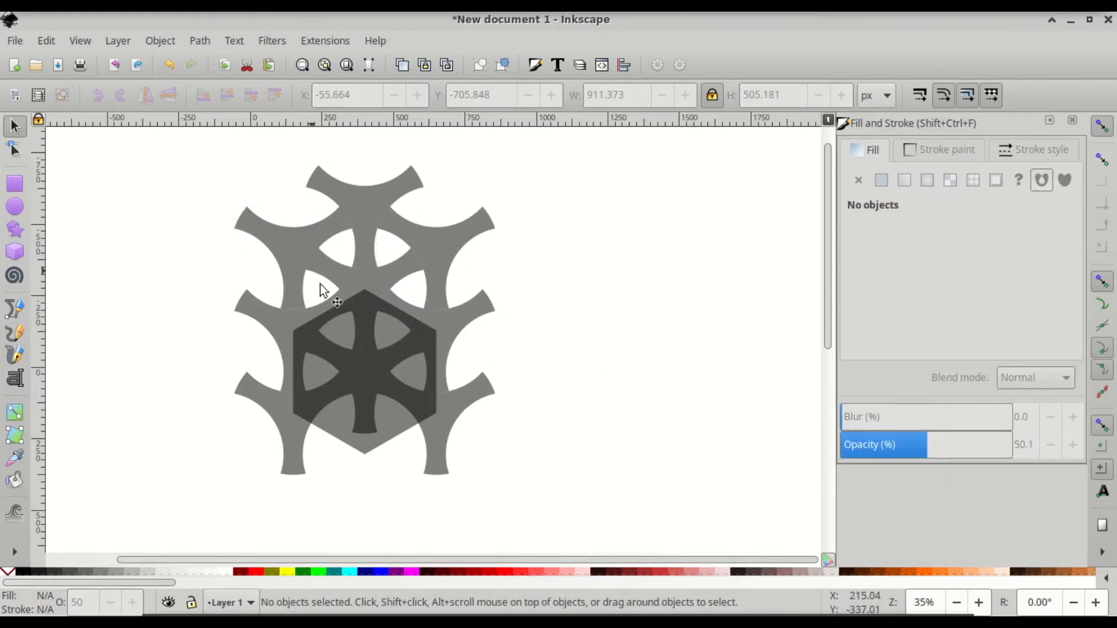
click(385, 329)
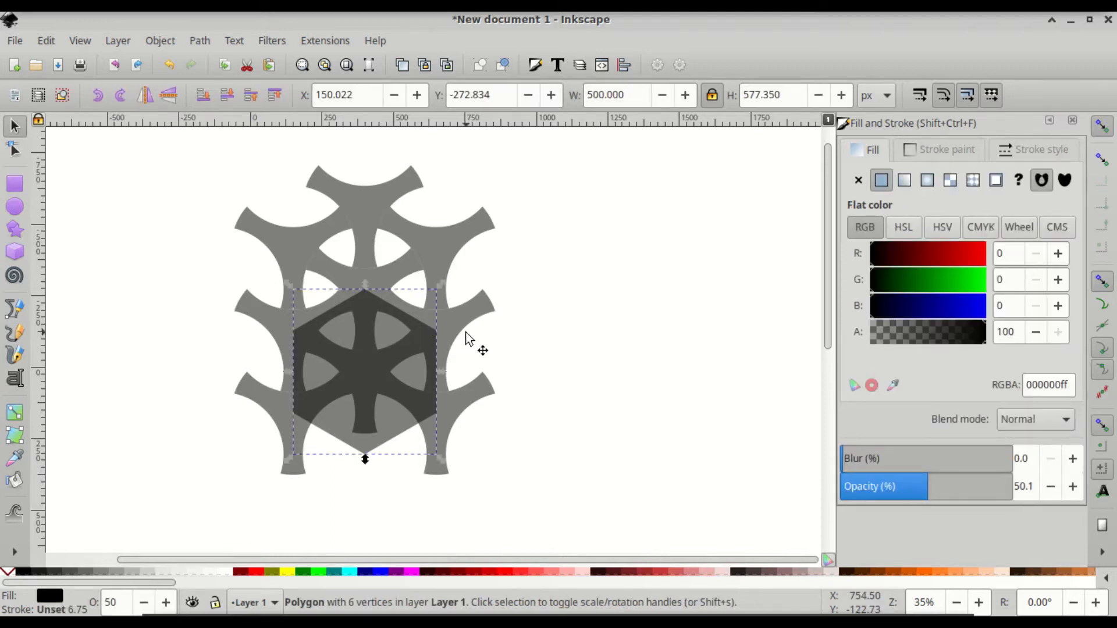
- Delete the selected dark hexagon
key(Delete)
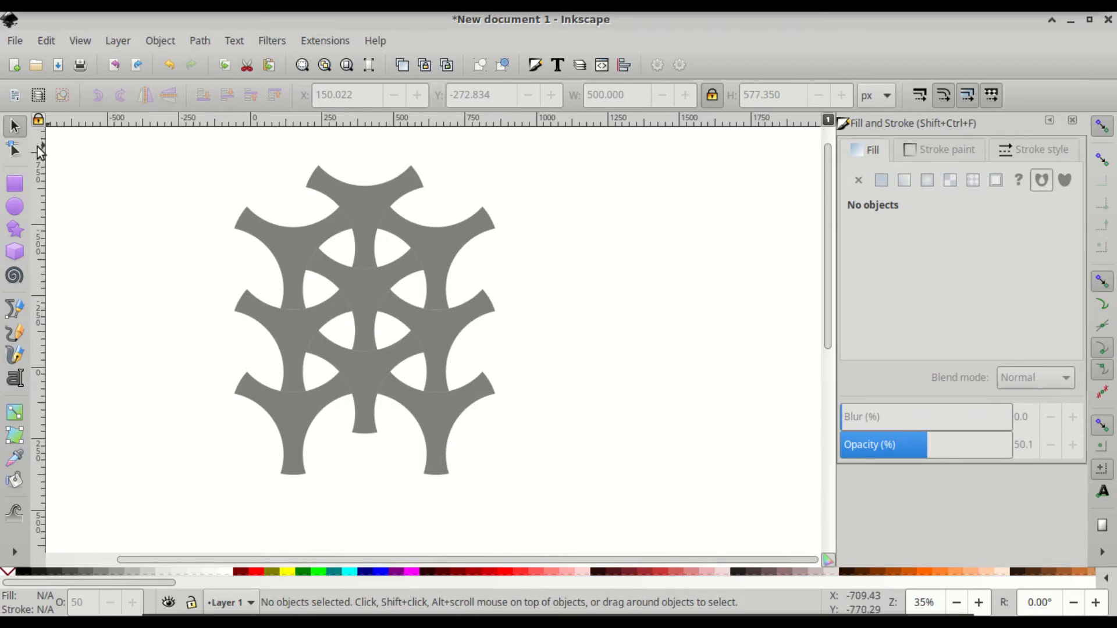
- Duplicate a row of three grey shapes and move the copies down as a fourth row
click(298, 350)
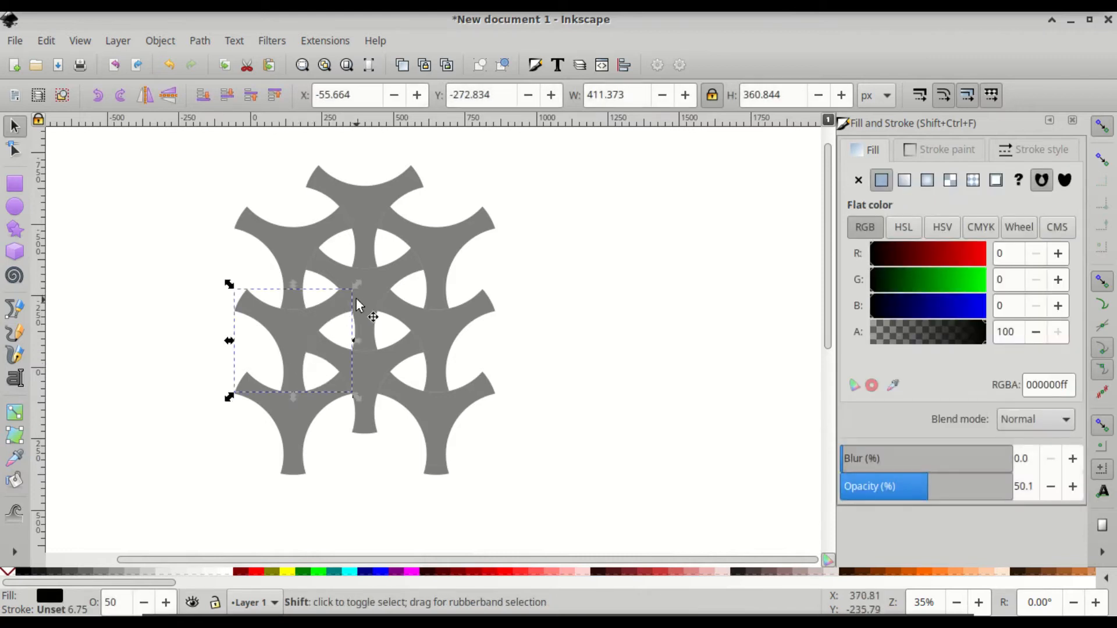
shift+click(372, 300)
shift+click(445, 351)
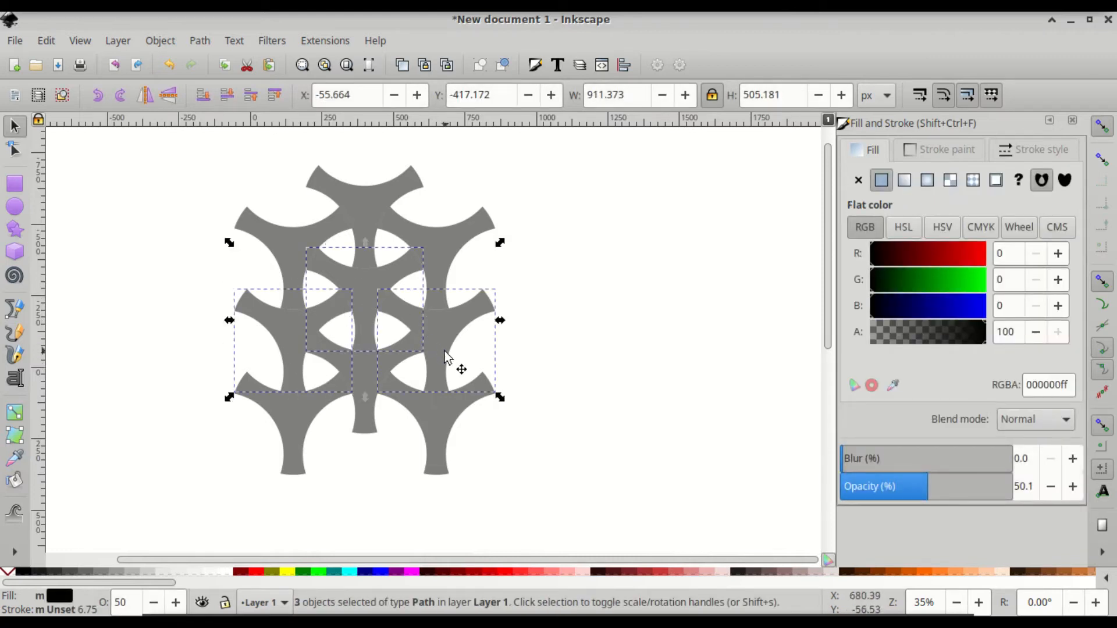
key(ctrl)
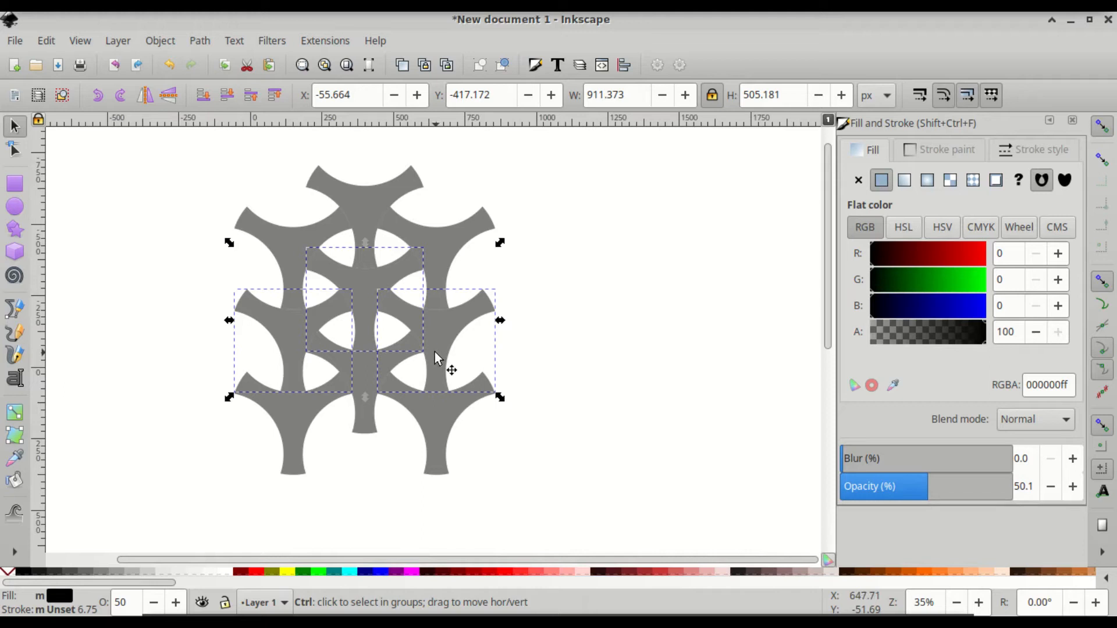
key(ctrl+d)
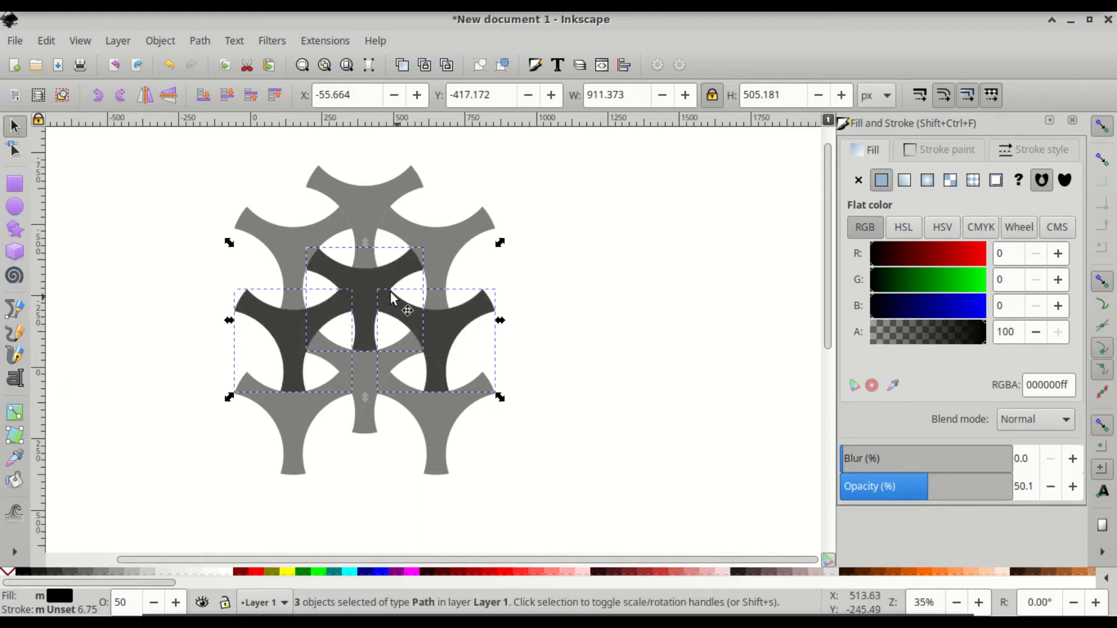
drag(359, 274, 354, 449)
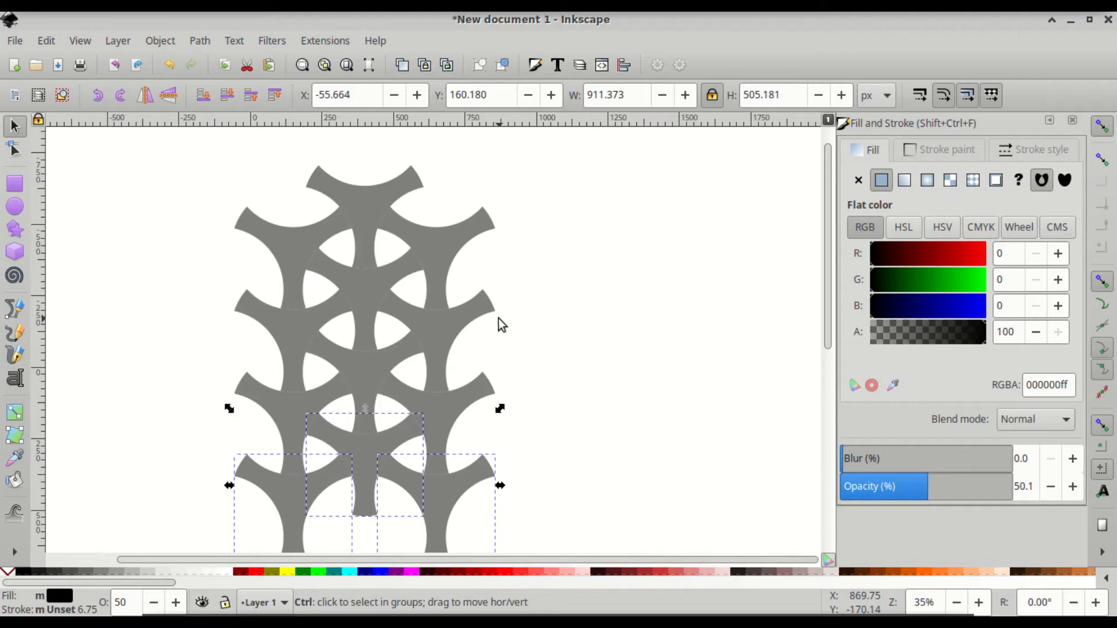
- Set all twelve shapes to 100% opacity
key(ctrl+a)
ctrl+scroll(499, 318, down, 2)
scroll(503, 323, up, 1)
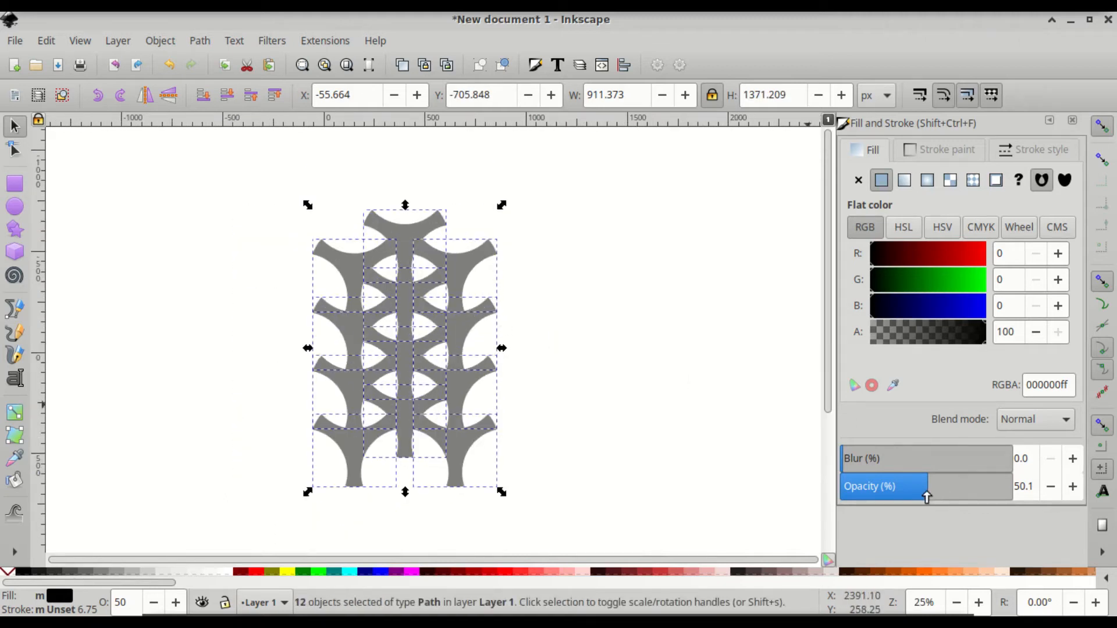
drag(926, 495, 1010, 489)
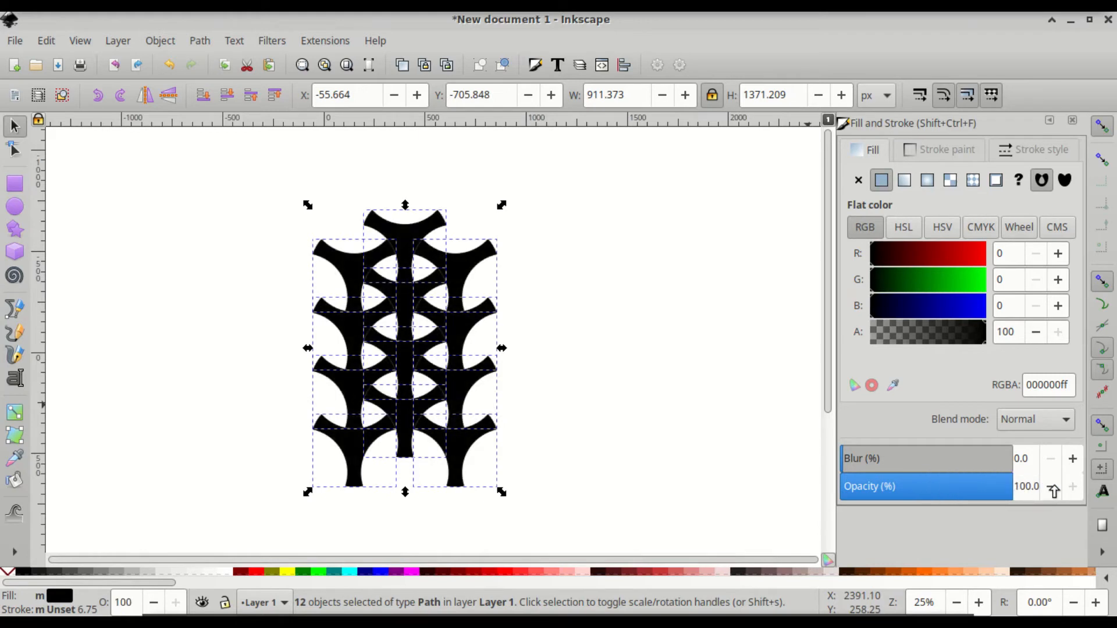
- Give all twelve lattice shapes a white fill and a black 6.754 px stroke
click(225, 573)
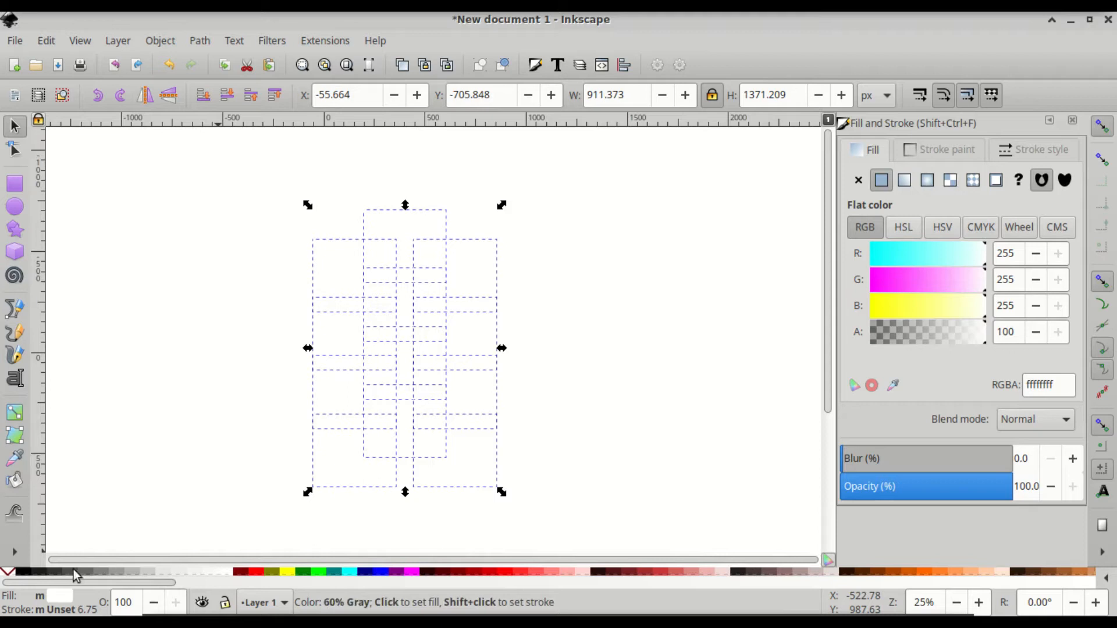
shift+click(26, 573)
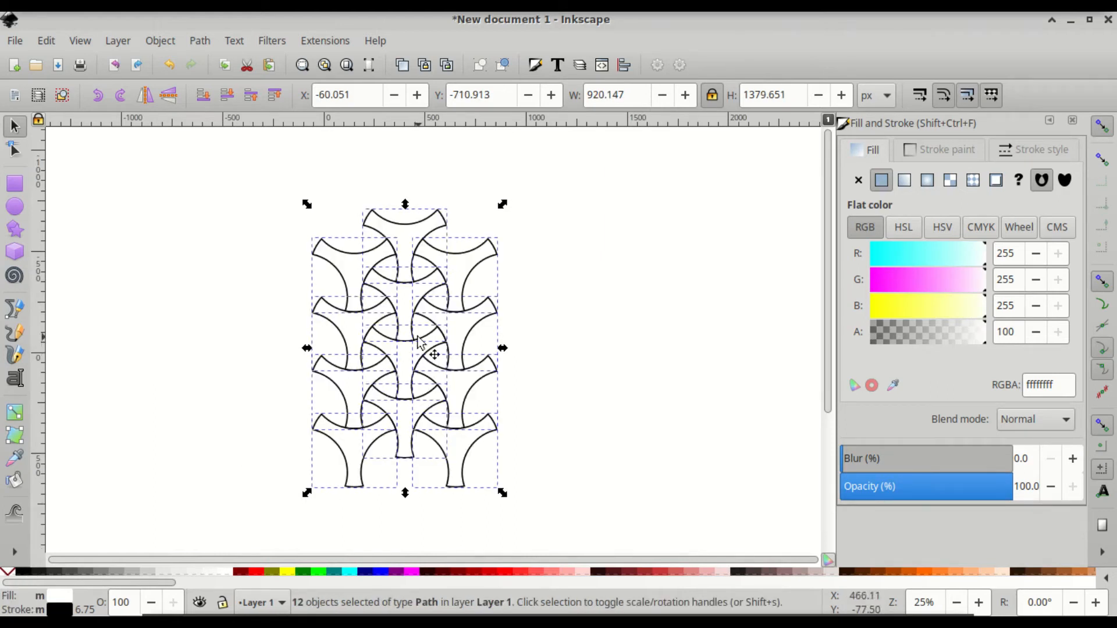
click(1027, 150)
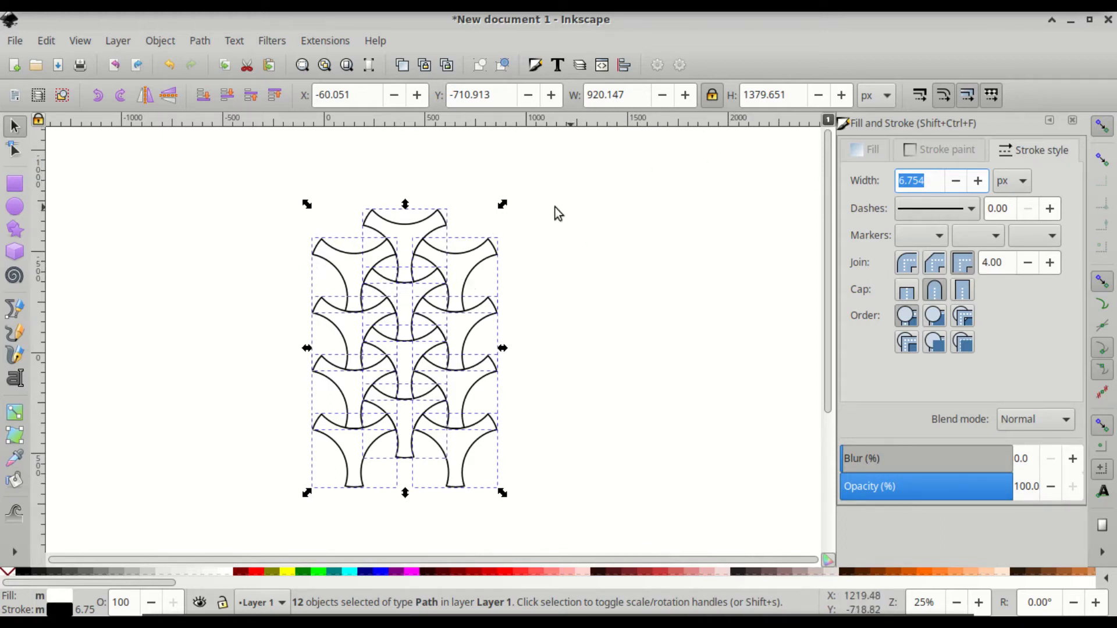
click(518, 310)
scroll(366, 412, up, 3)
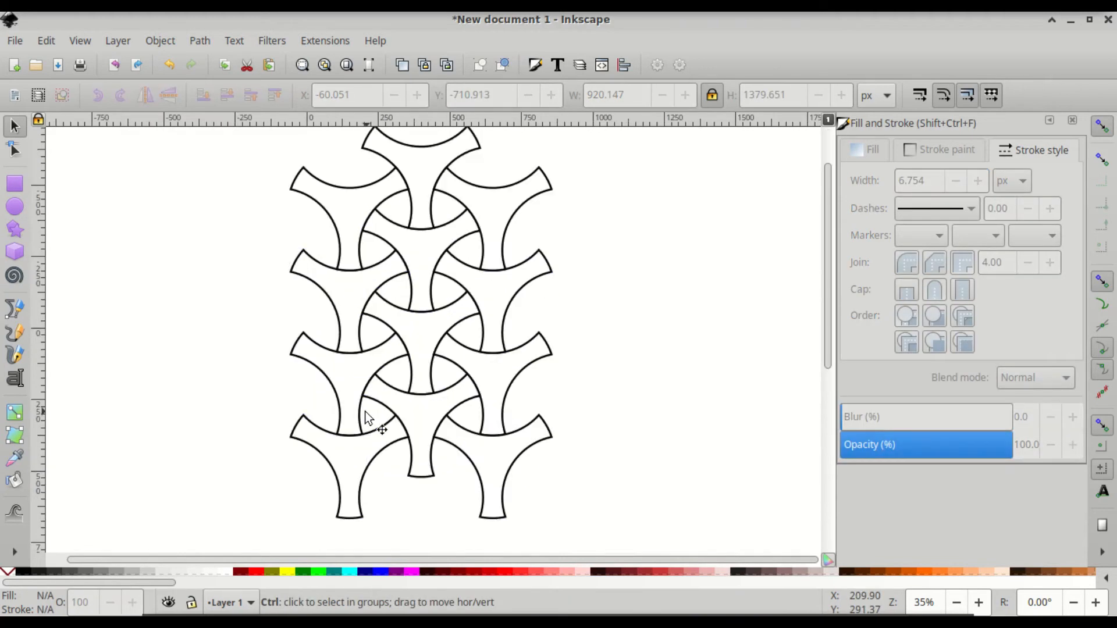
scroll(372, 407, down, 2)
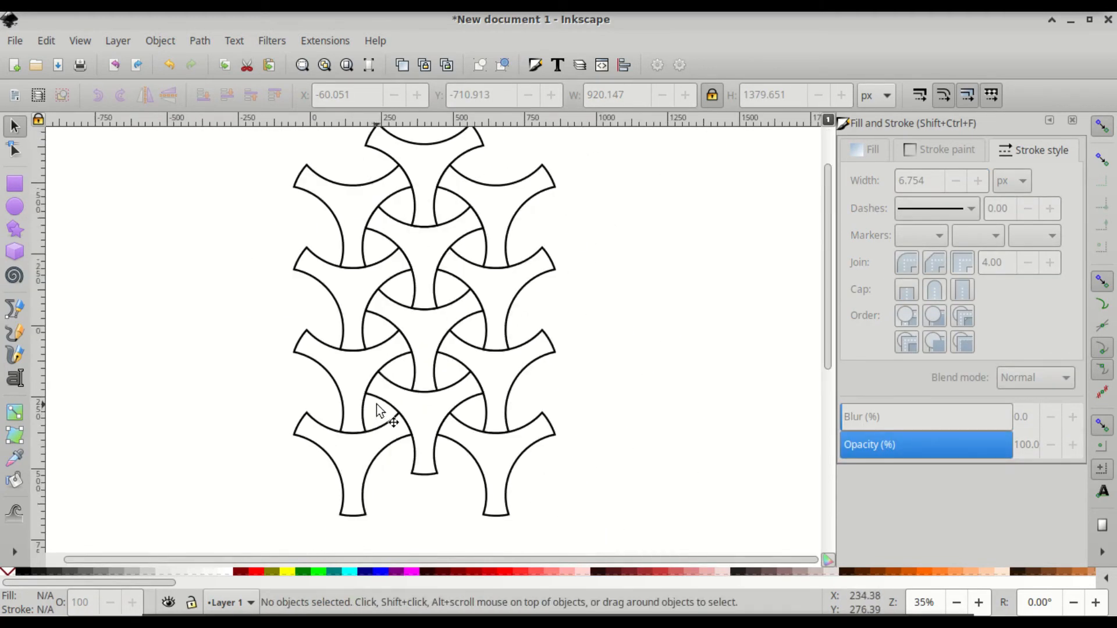
scroll(375, 406, up, 3)
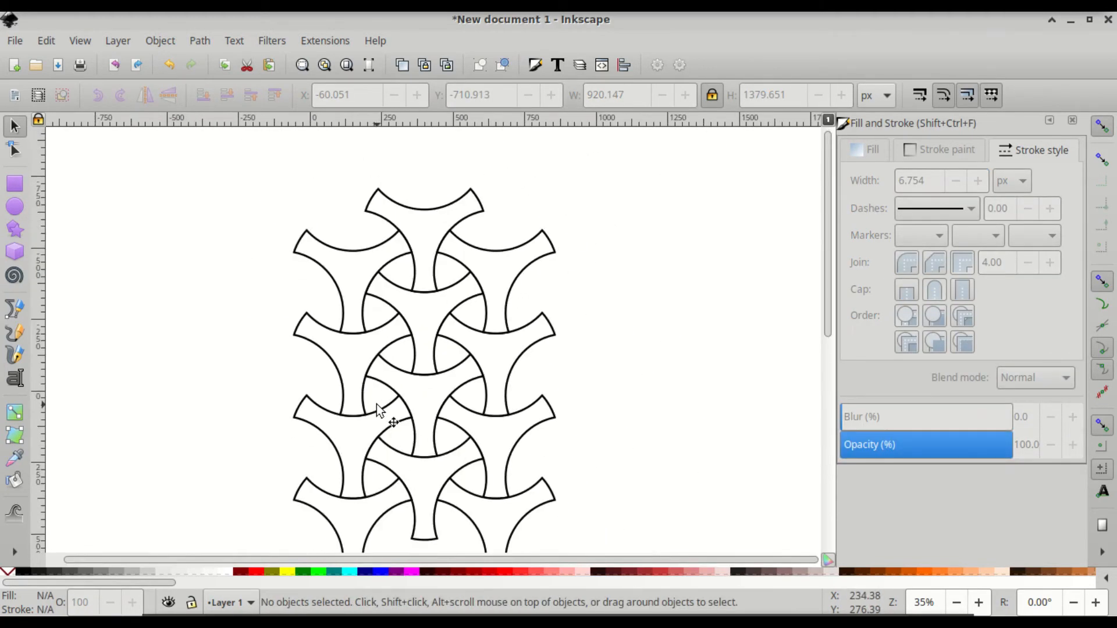
- Draw a 500 × 577.352 px rectangle over the lattice centre and remove its stroke
click(15, 185)
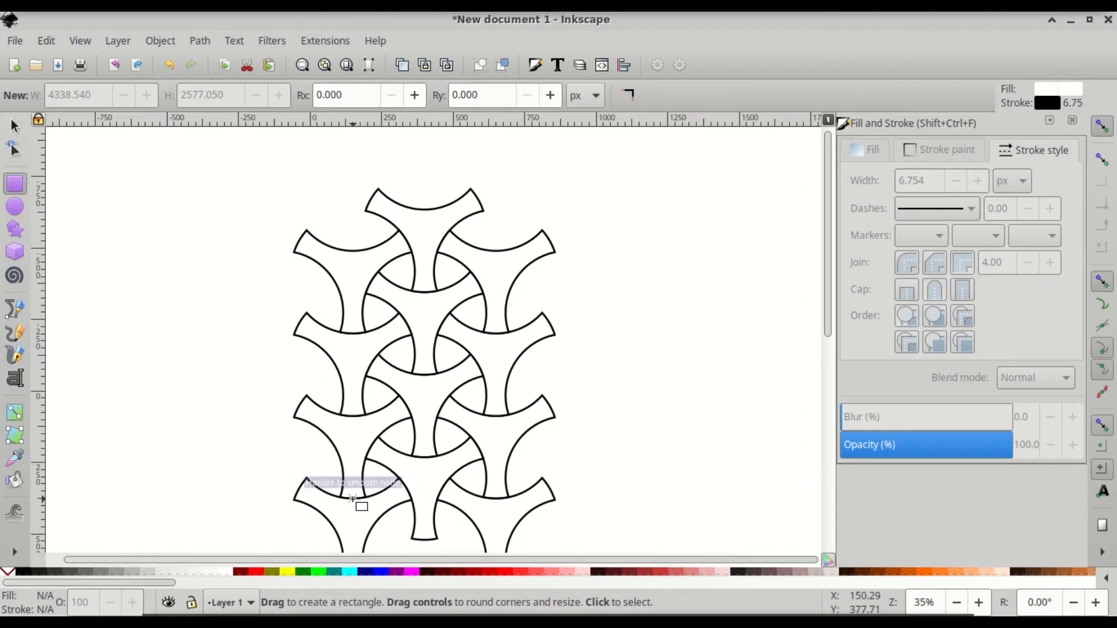
drag(353, 499, 500, 333)
click(16, 126)
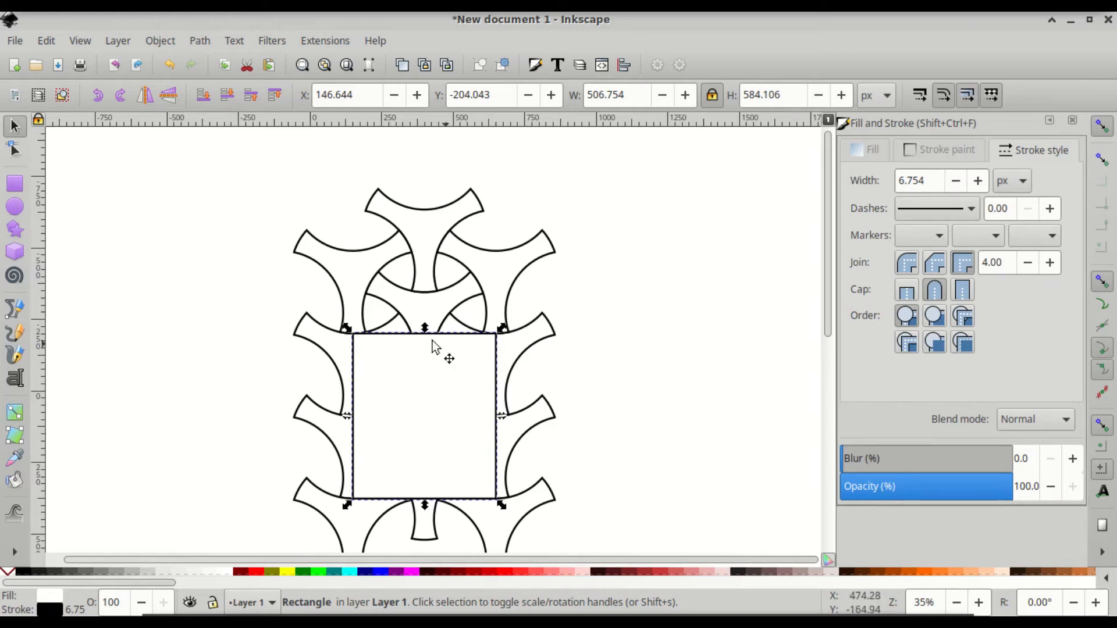
click(439, 377)
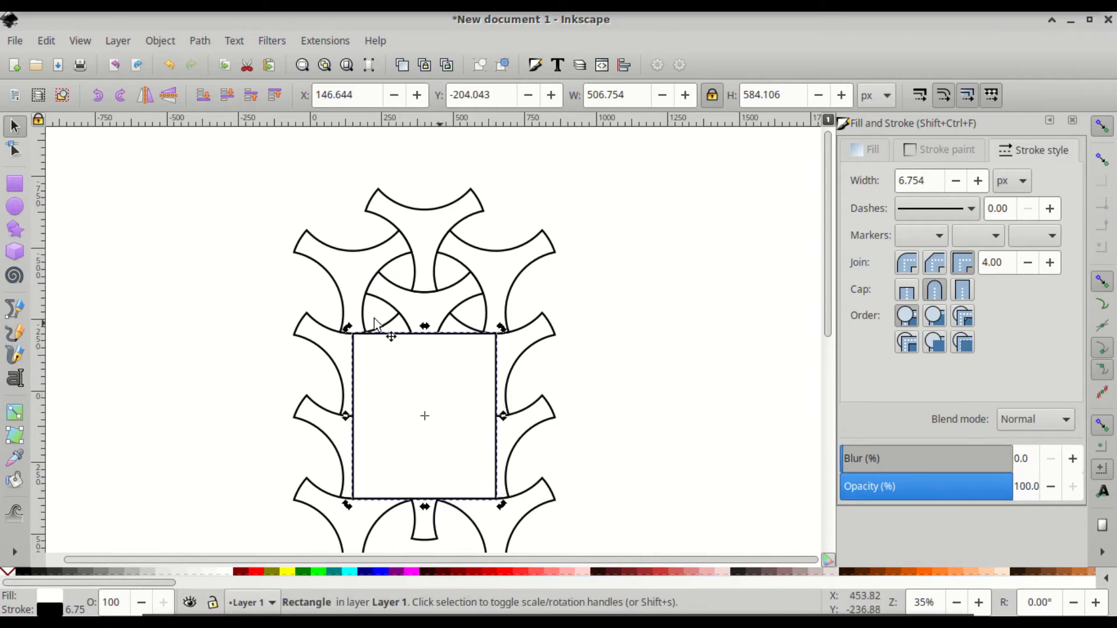
shift+click(8, 575)
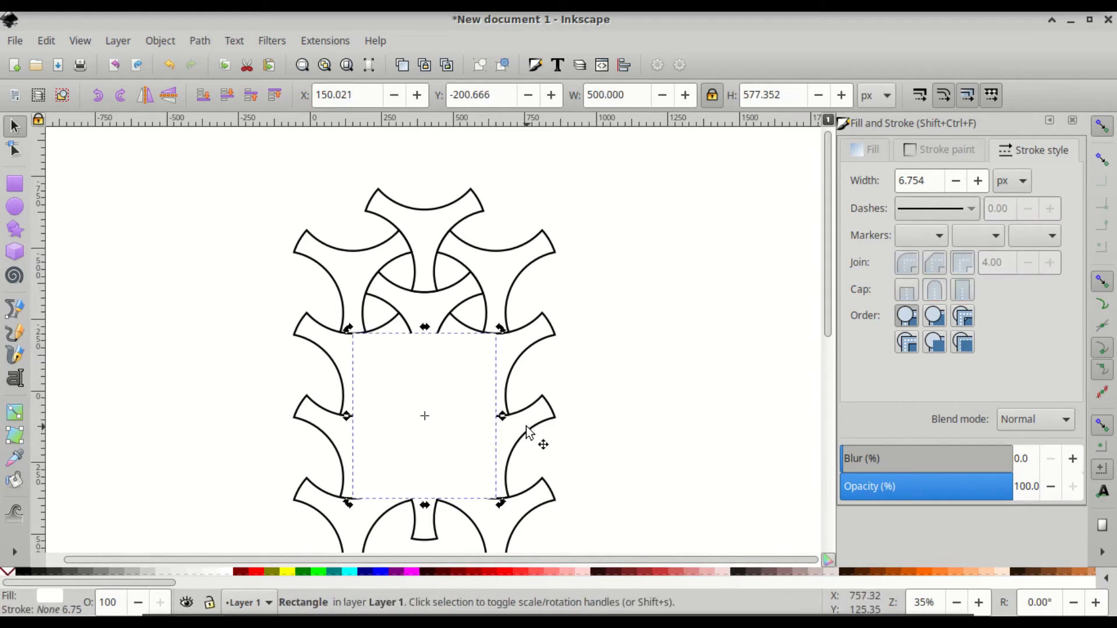
scroll(527, 430, down, 3)
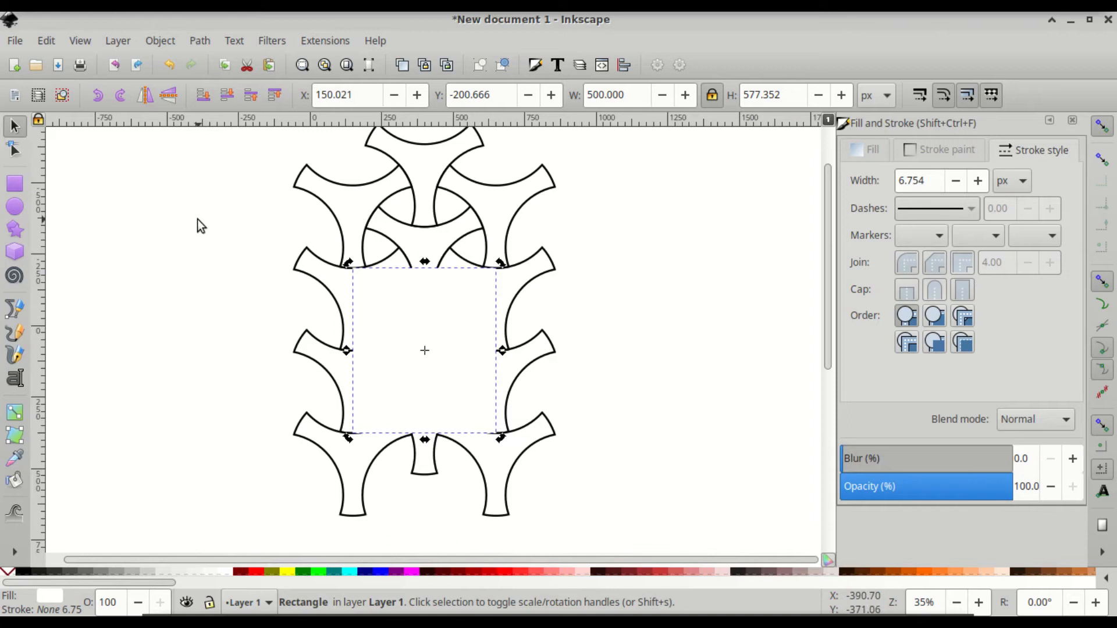
drag(212, 231, 612, 548)
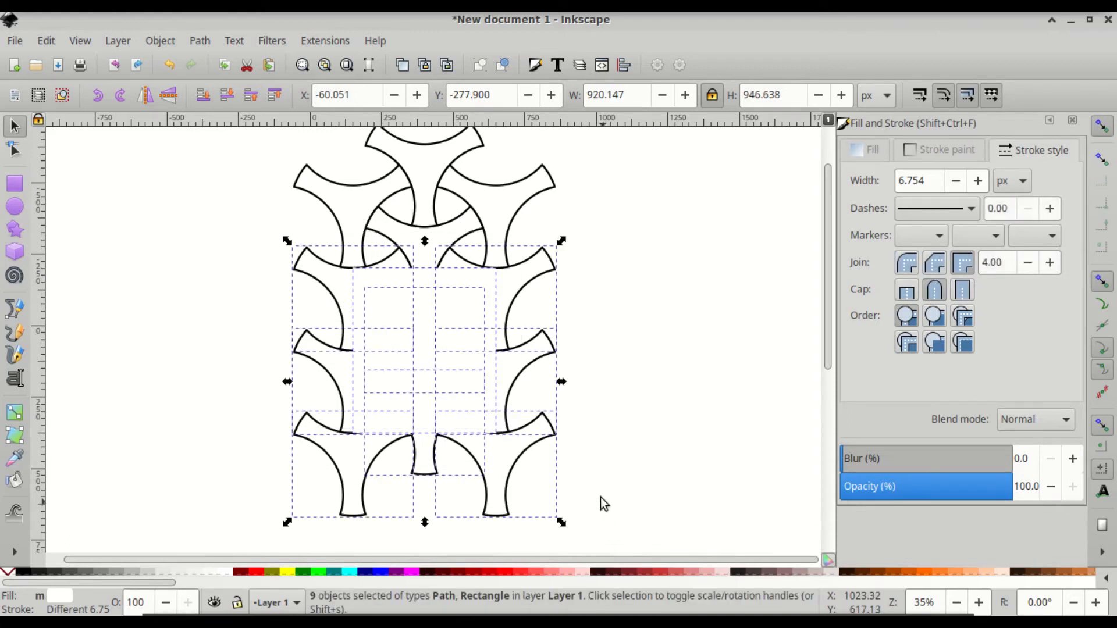
- Group the eight lattice shapes surrounding the tile, excluding the rectangle
shift+click(423, 317)
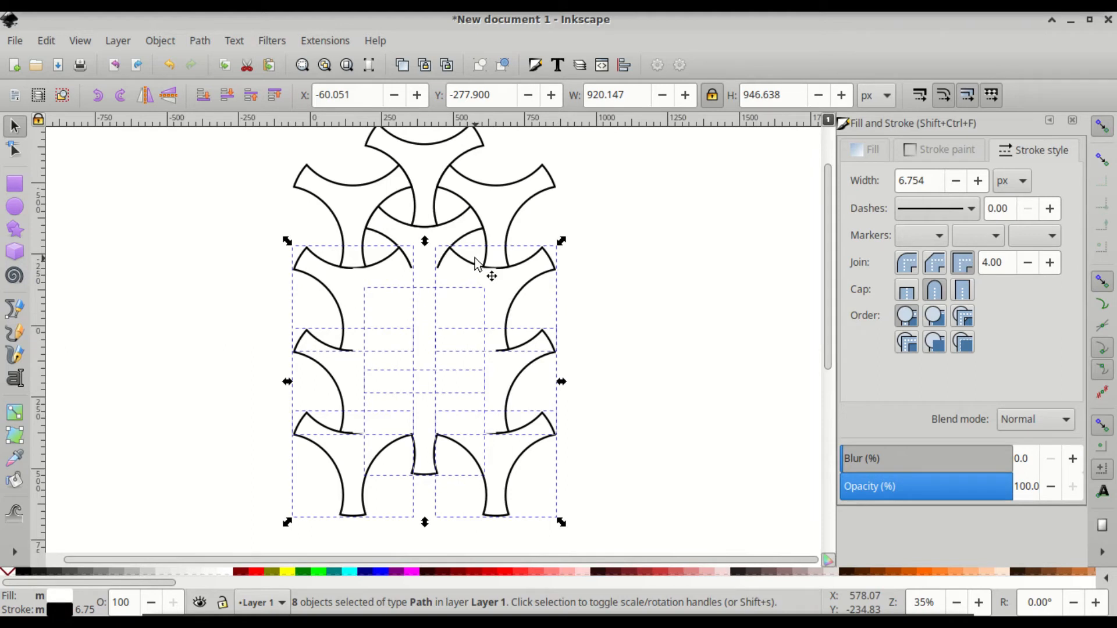
key(ctrl)
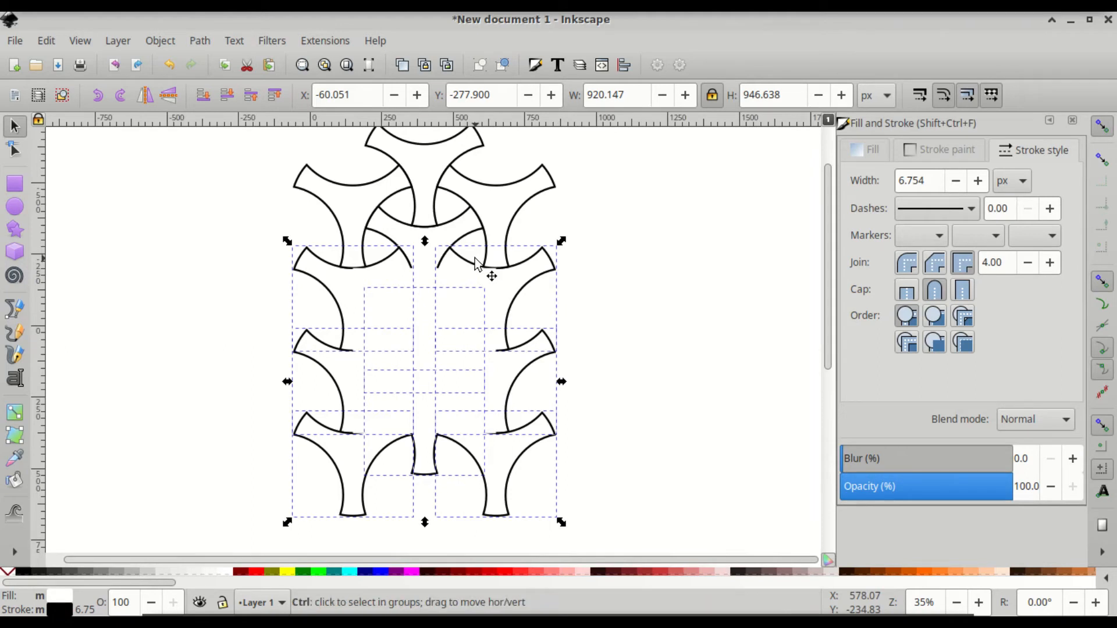
key(ctrl+g)
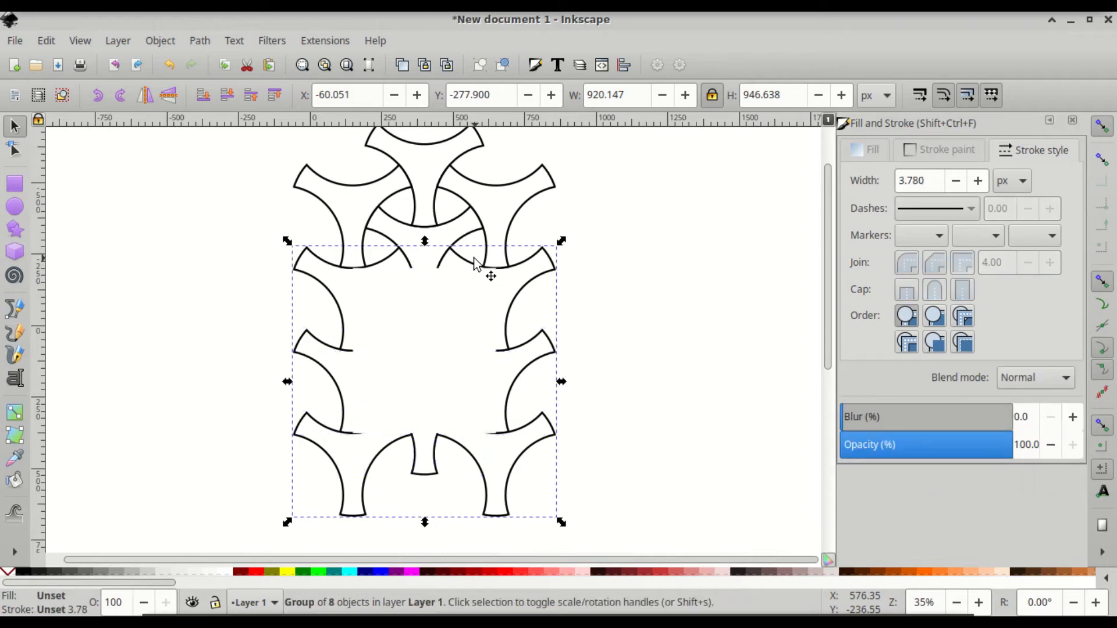
- Fill the tile rectangle teal (#008080) and select it together with the group
ctrl+click(414, 317)
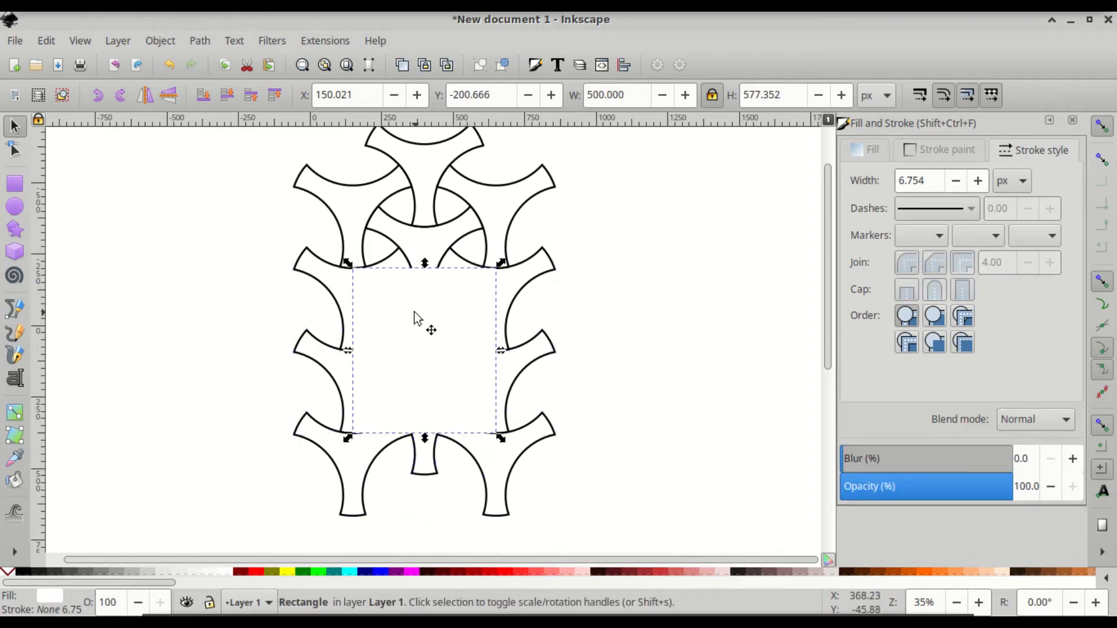
click(337, 571)
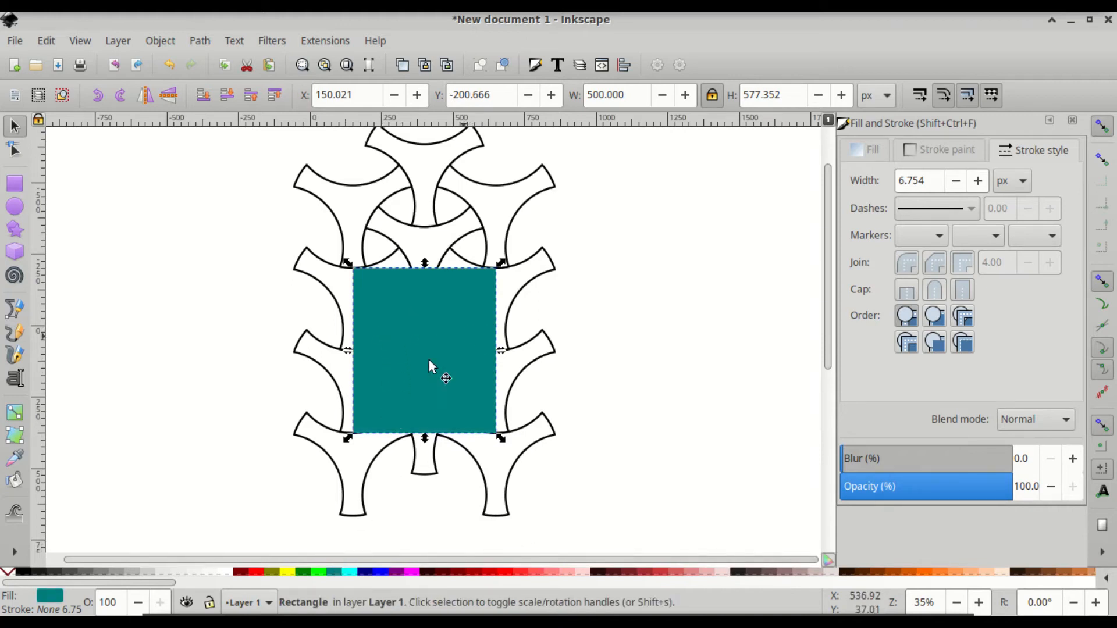
shift+click(352, 474)
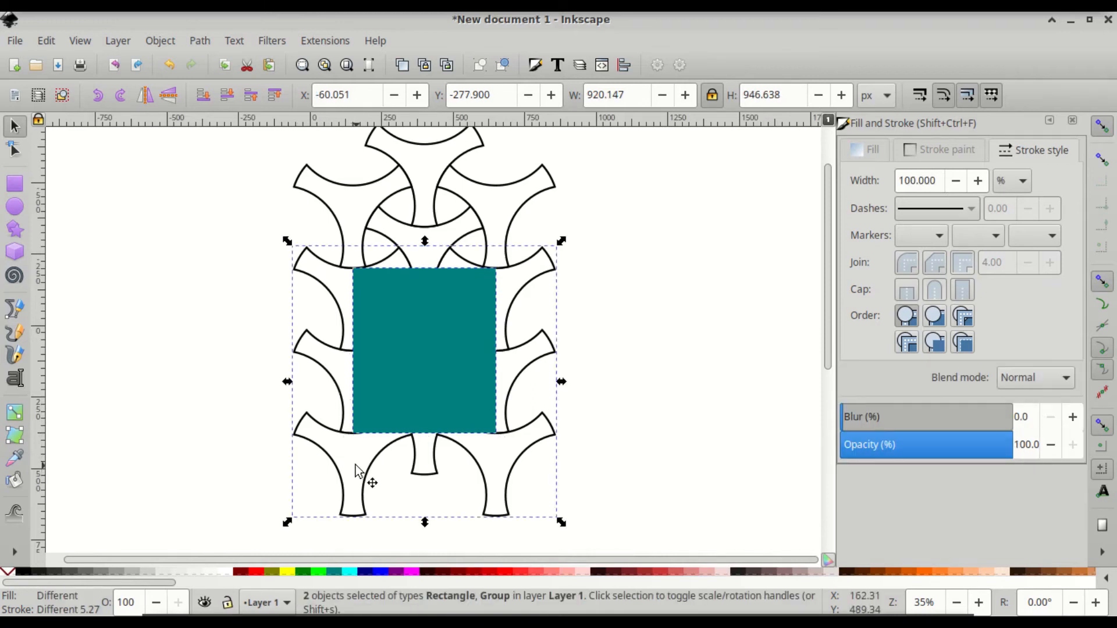
- Clip the eight-shape group to the tile rectangle and move it right to X 3491.873, Y -544.080
click(159, 42)
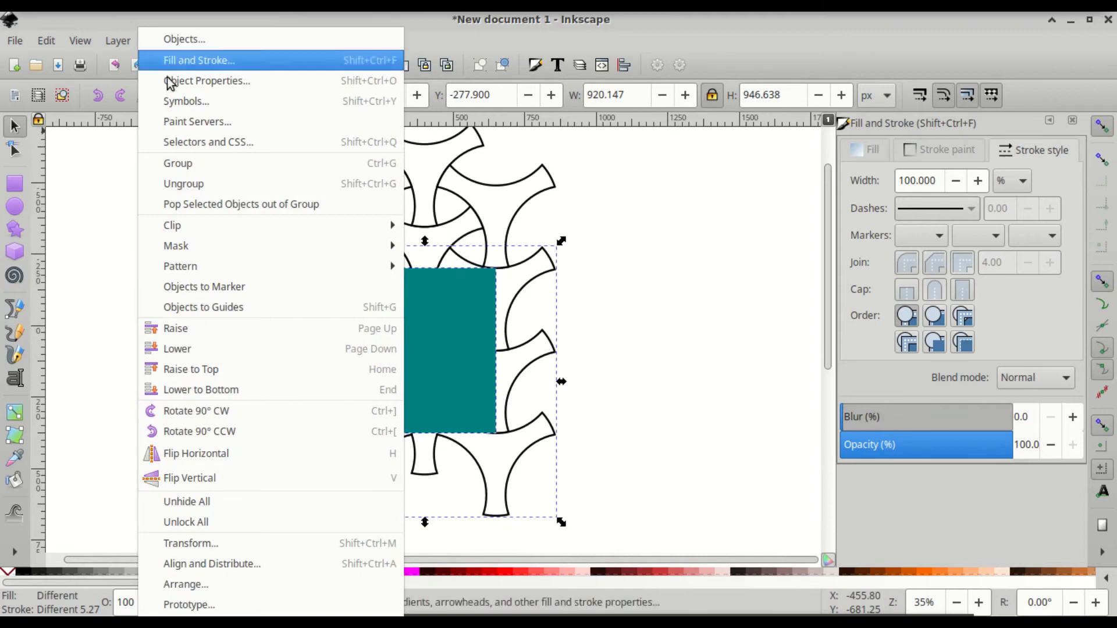
mouse_move(240, 252)
mouse_move(255, 228)
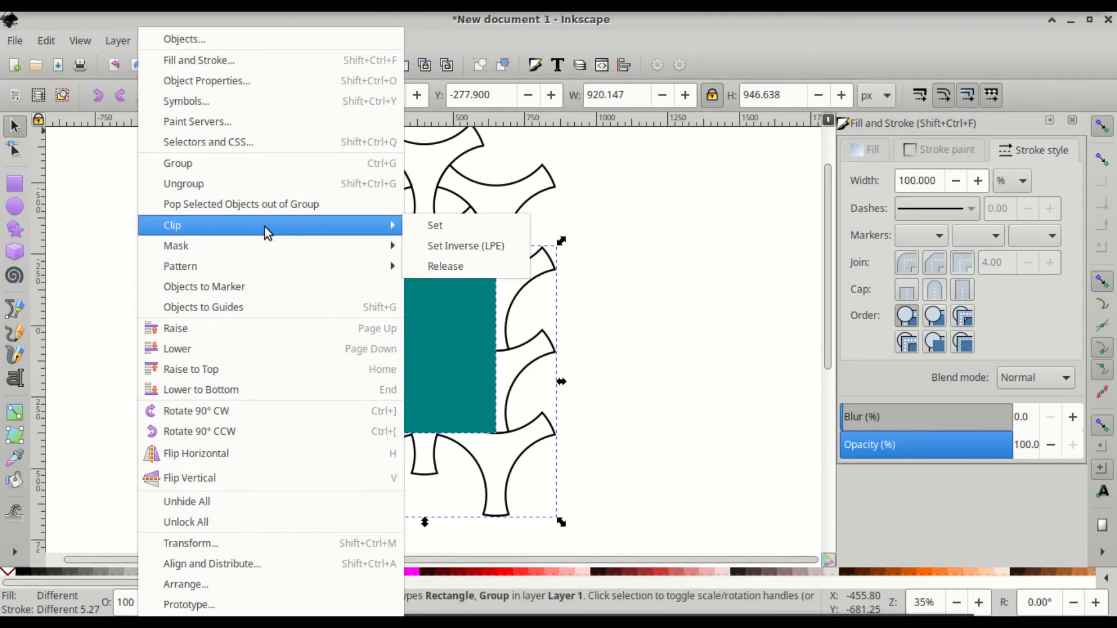
click(442, 225)
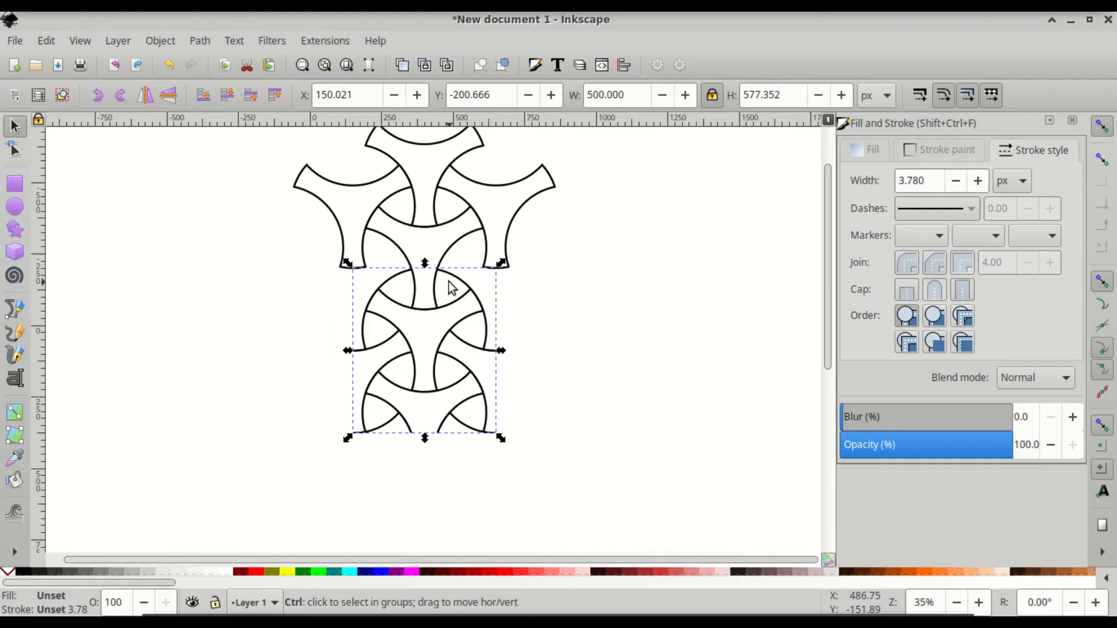
key(ctrl)
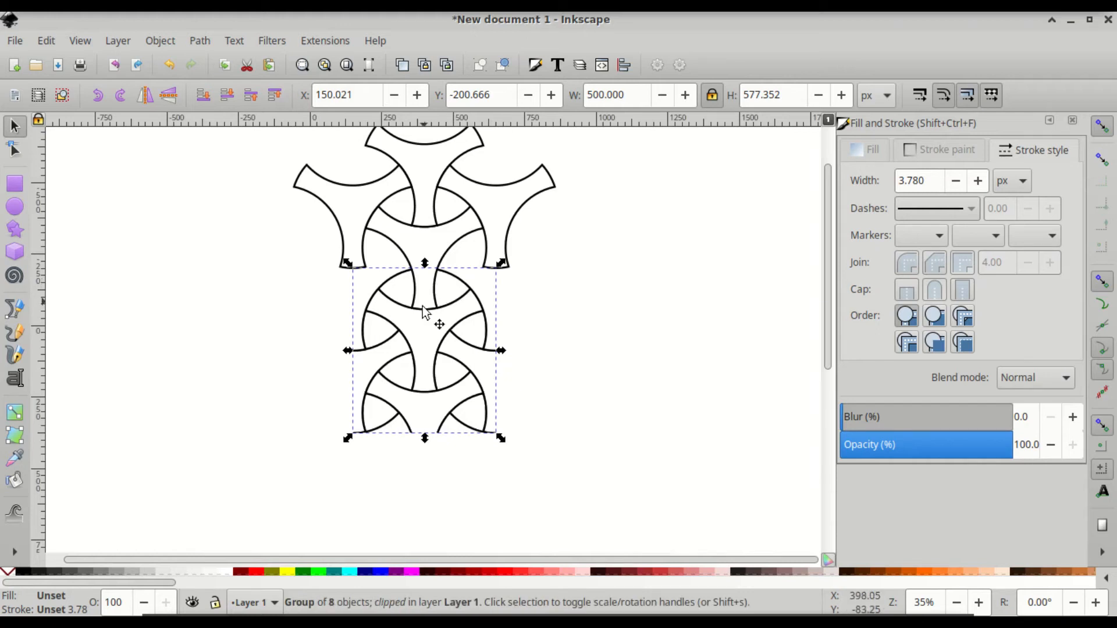
drag(420, 332, 581, 238)
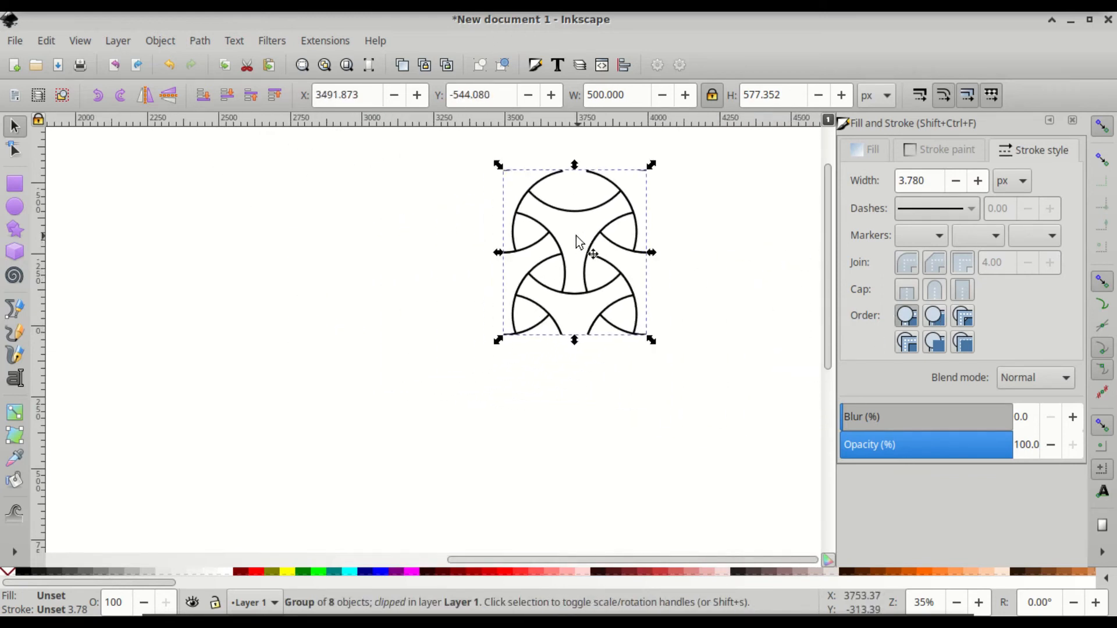
- Convert the clipped tile group into a 500 × 577.352 px pattern-filled rectangle with Objects to Pattern
click(163, 41)
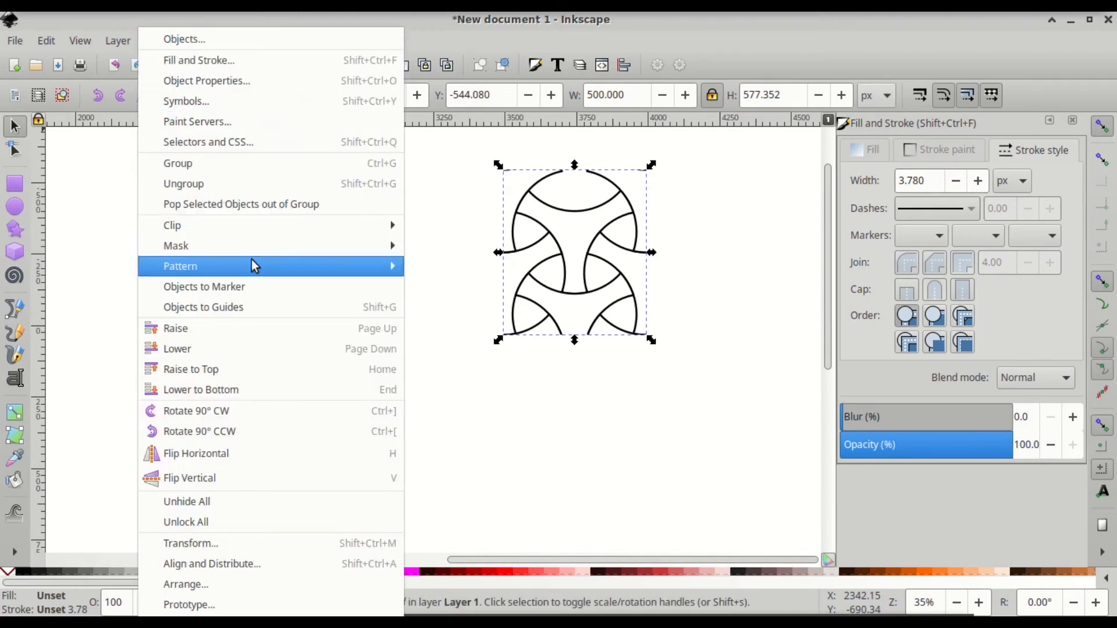
mouse_move(257, 264)
click(464, 271)
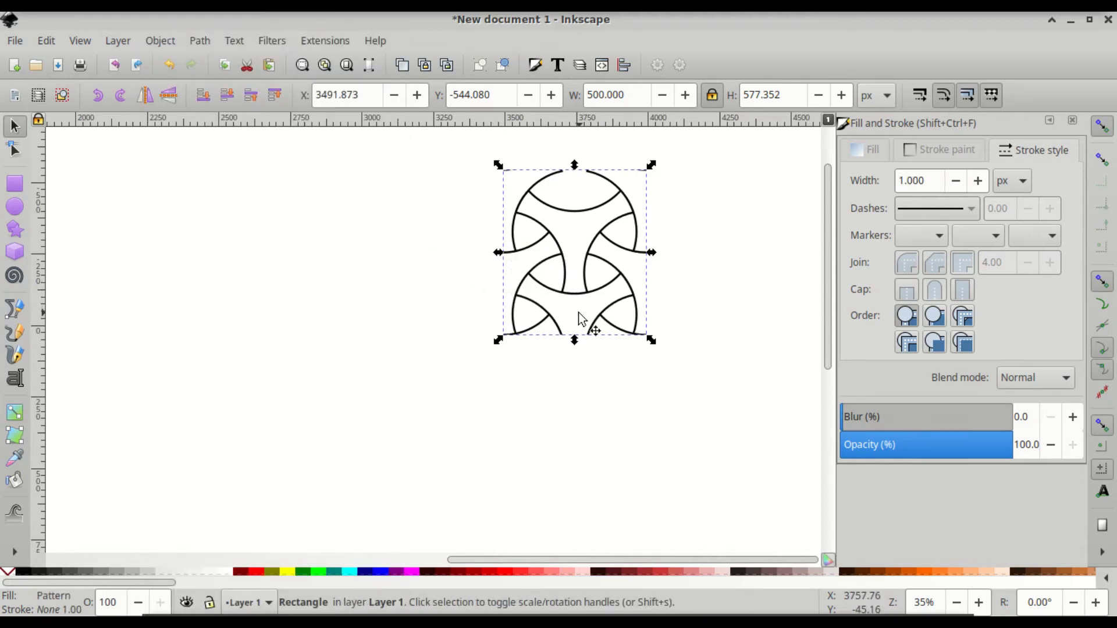
scroll(579, 313, right, 5)
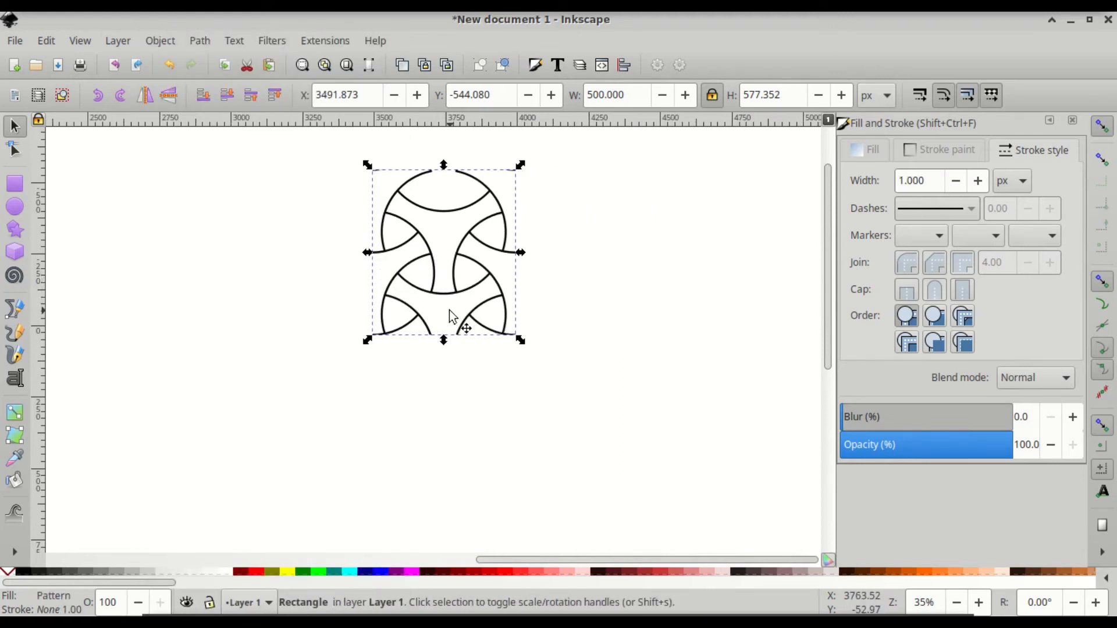
key(r)
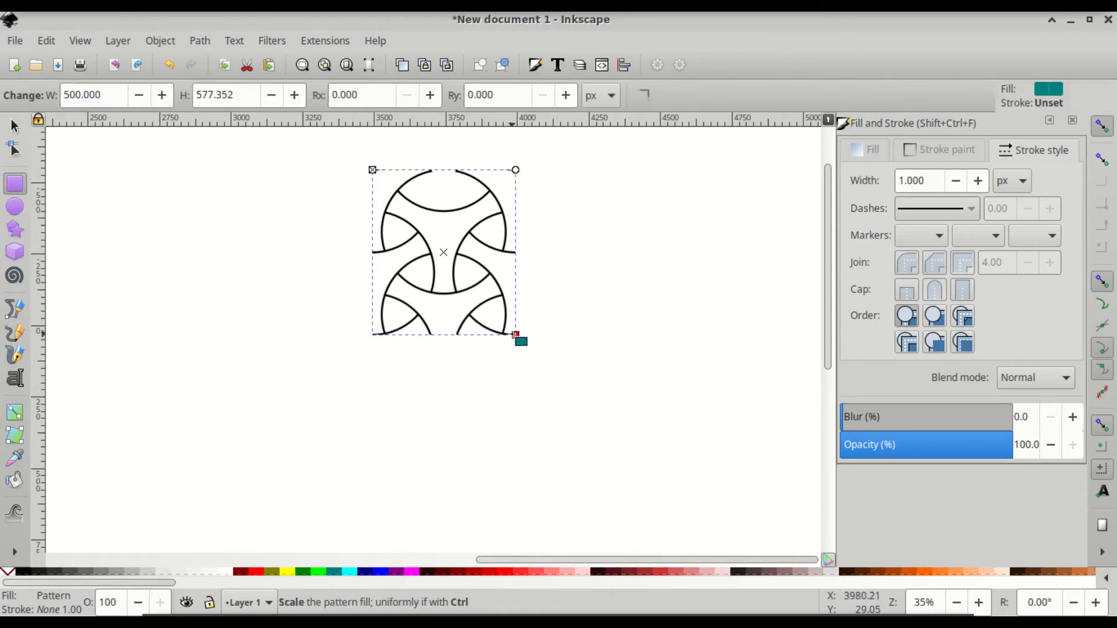
key(ctrl)
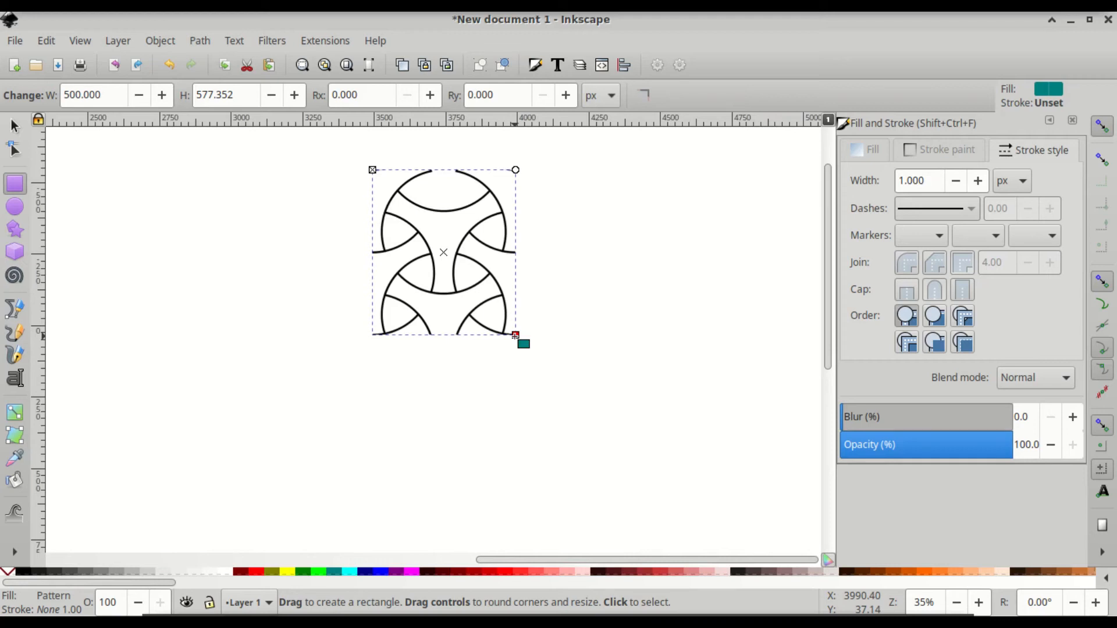
- Shrink the pattern tiles uniformly inside the rectangle using the Ctrl-dragged pattern scale handle
key(ctrl)
drag(515, 334, 442, 291)
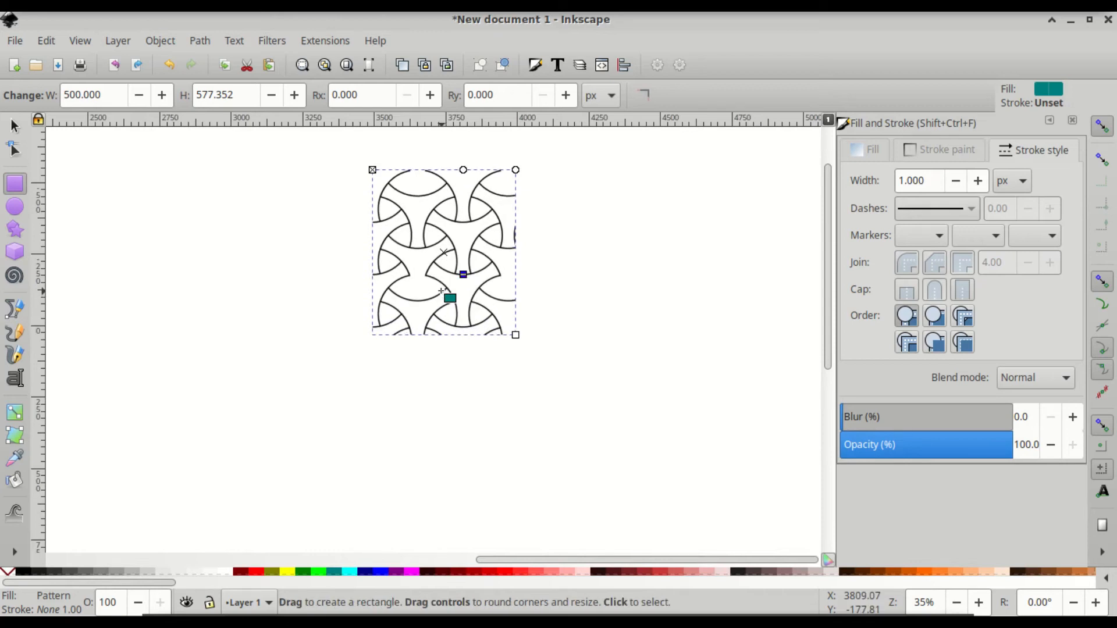
scroll(442, 291, right, 3)
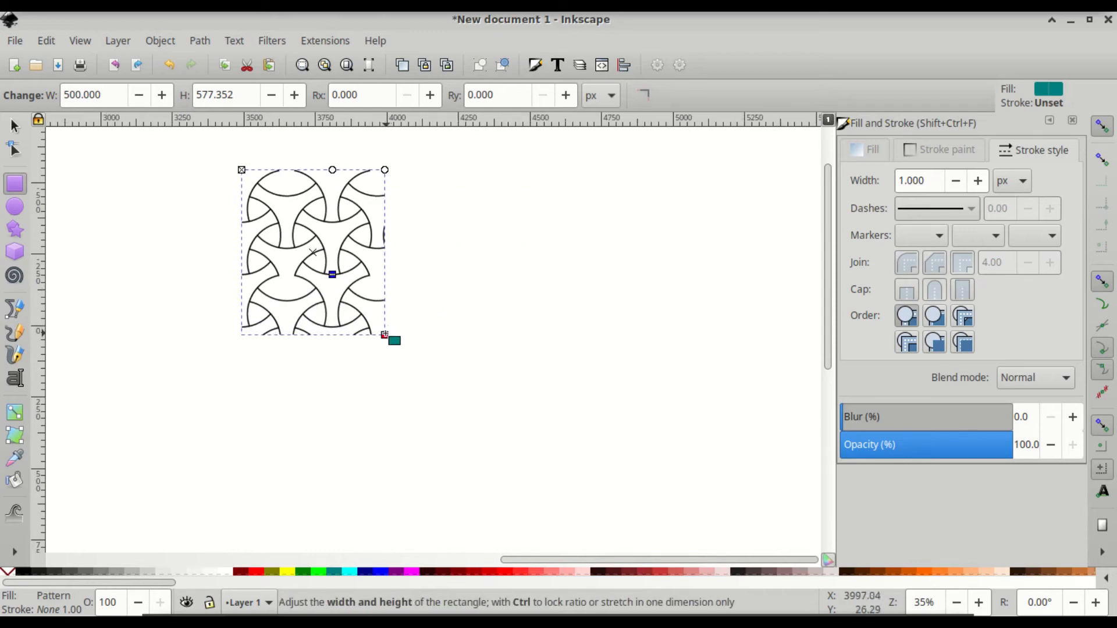
- Enlarge the pattern rectangle, undo the enlargement, and zoom back onto the trefoil lattice
drag(387, 340, 755, 497)
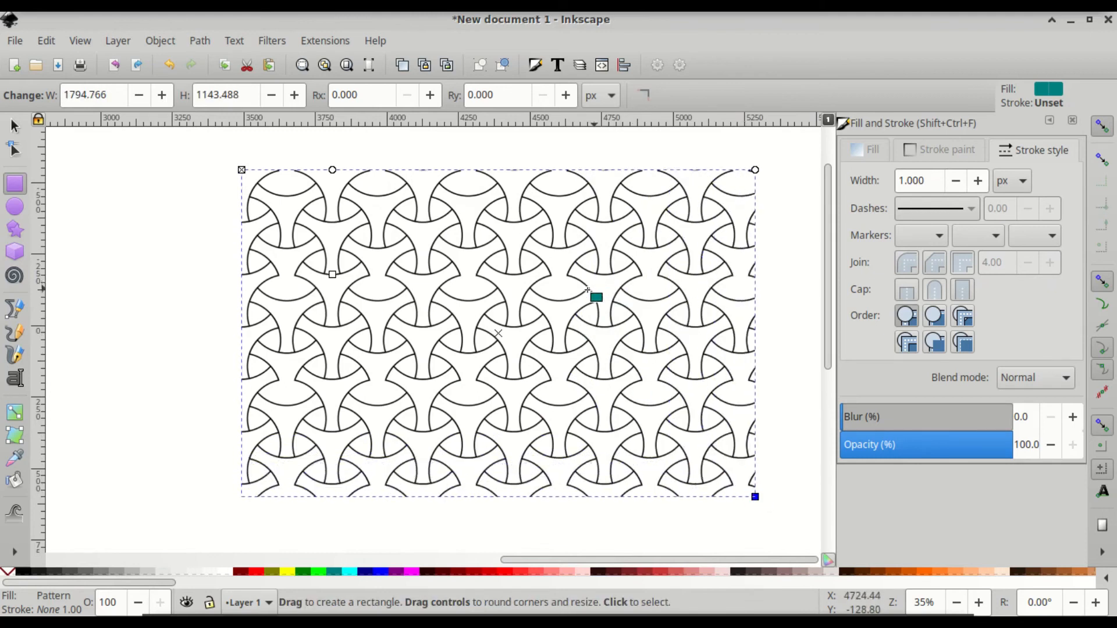
key(ctrl)
key(ctrl+z)
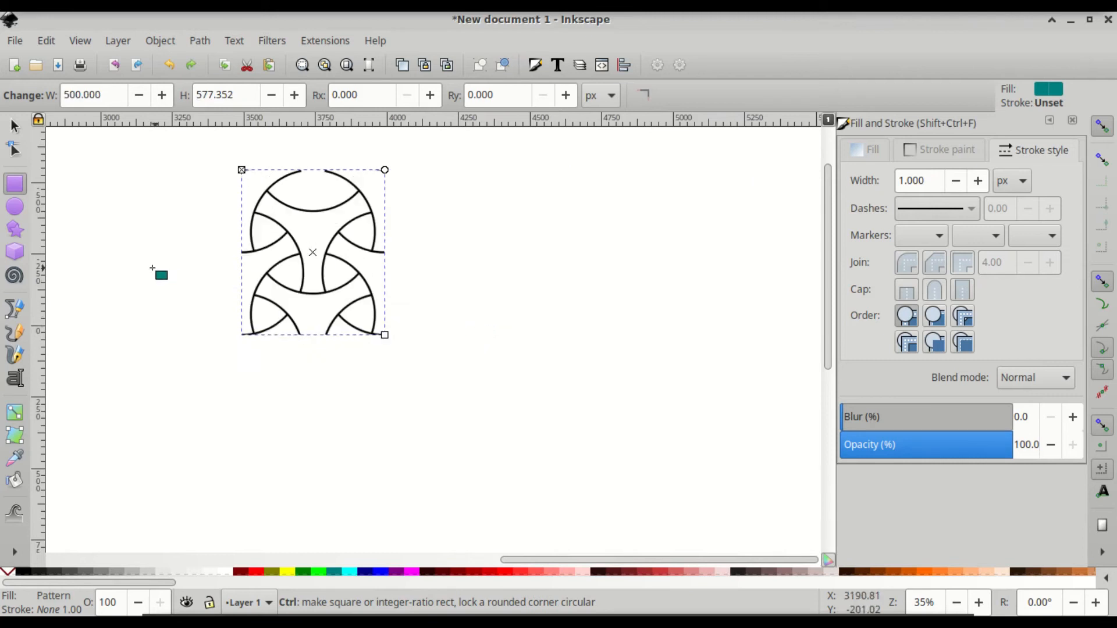
scroll(270, 331, left, 8)
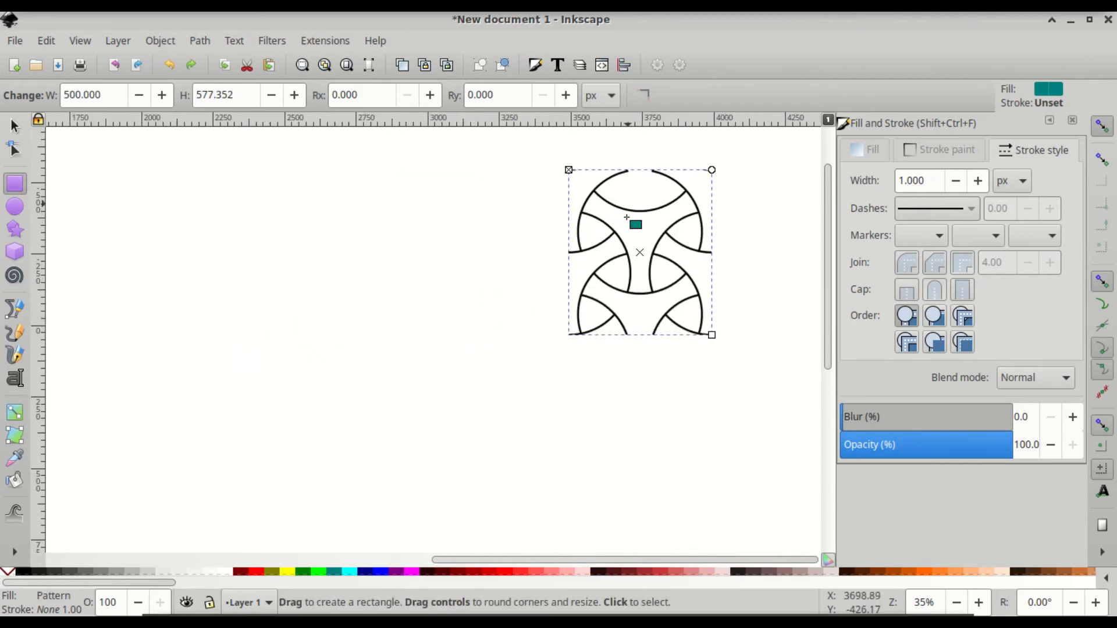
scroll(561, 292, down, 4)
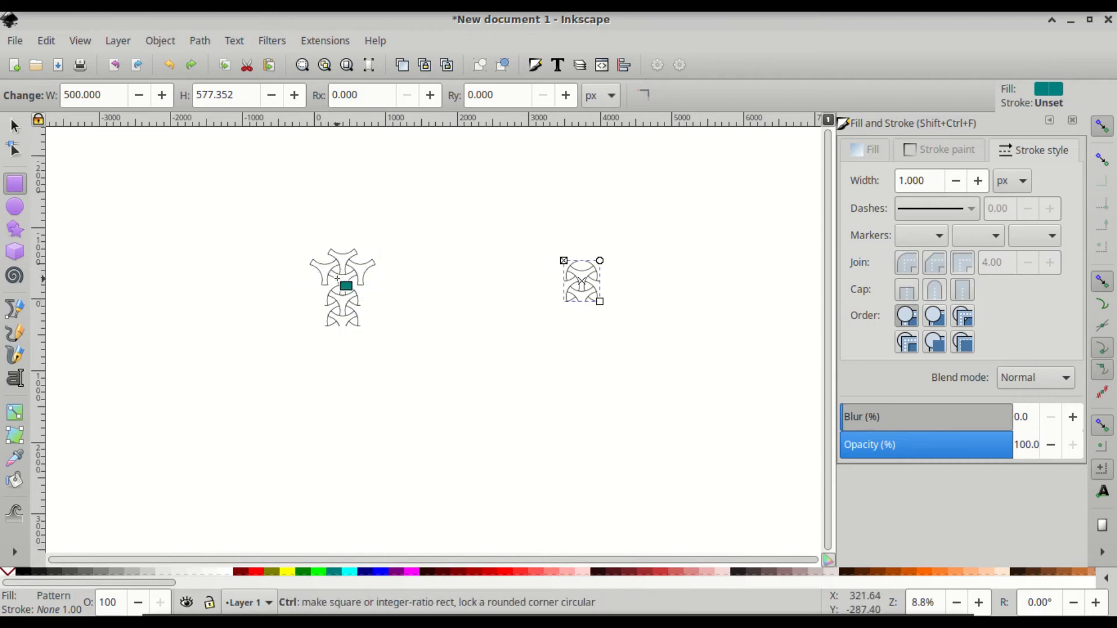
scroll(337, 279, up, 5)
- Move a trefoil tile into its place at the lattice centre
click(15, 126)
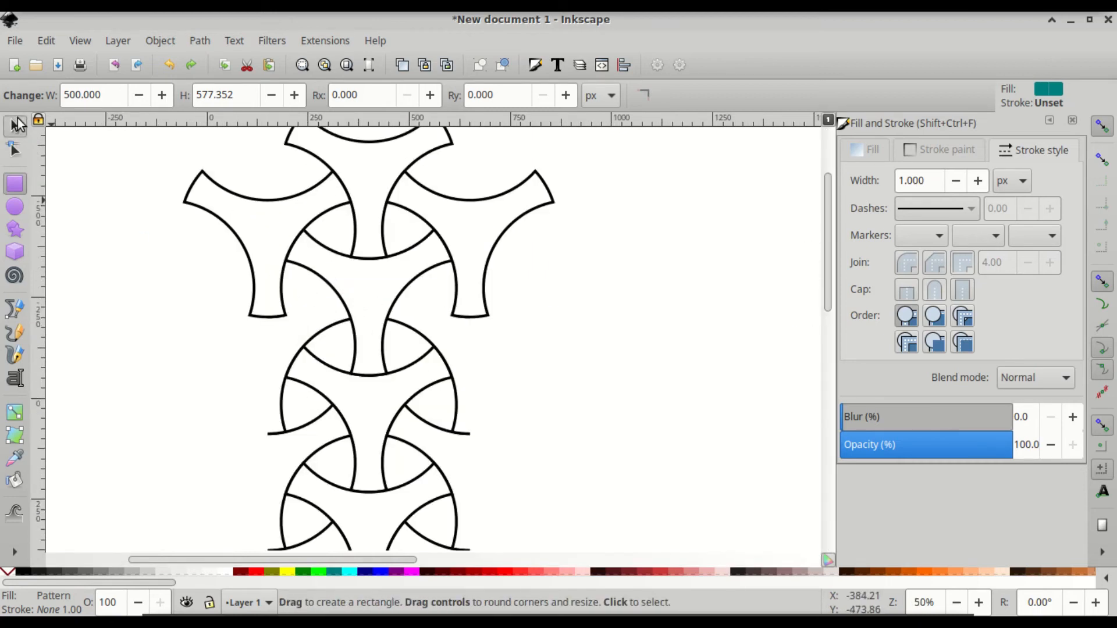
drag(457, 299, 387, 296)
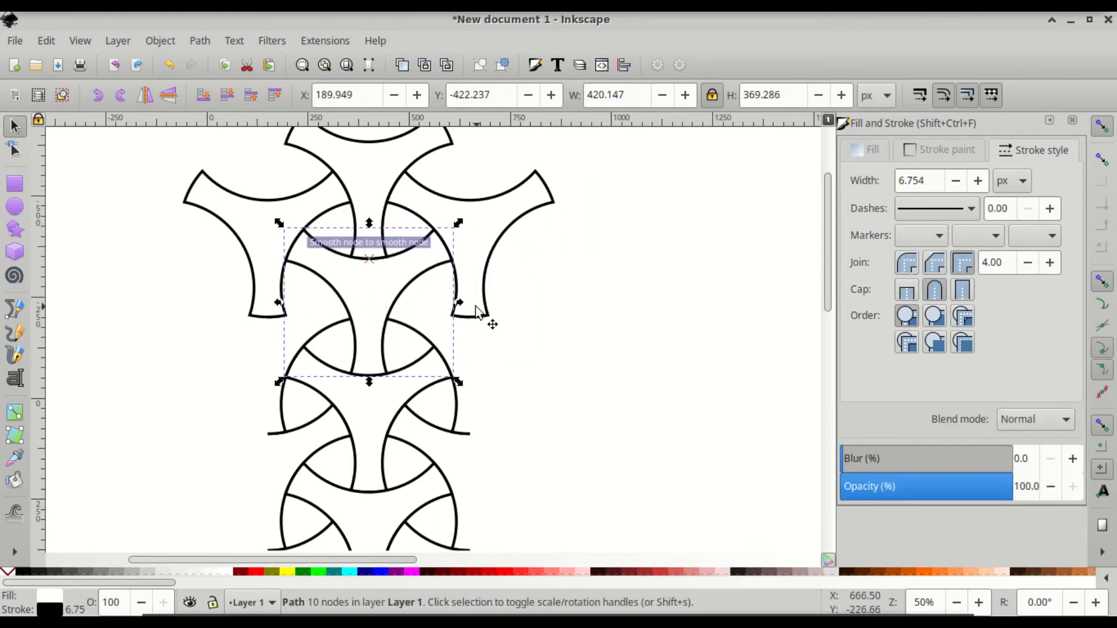
ctrl+scroll(480, 311, down, 3)
scroll(543, 312, down, 4)
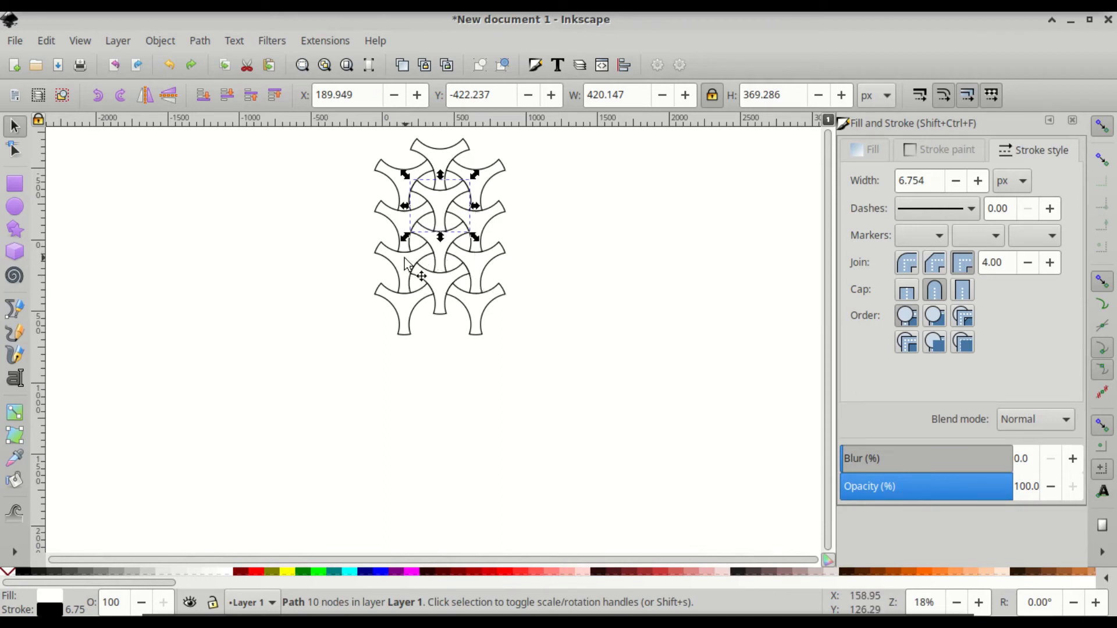
key(ctrl+z)
- Select all nine trefoil tiles and group them into one object
click(244, 292)
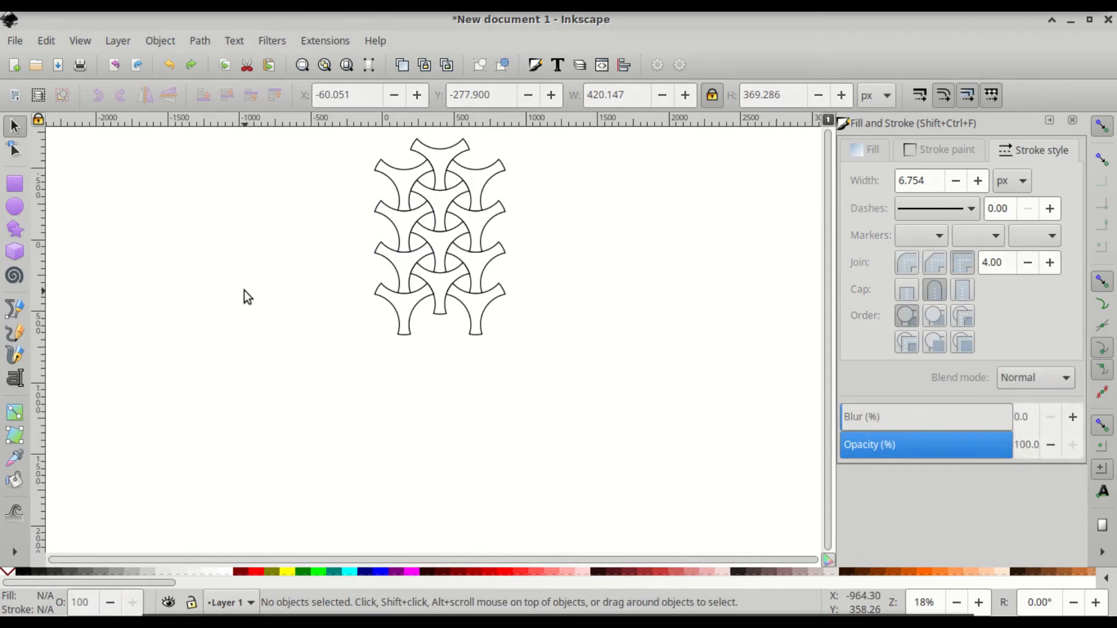
click(401, 273)
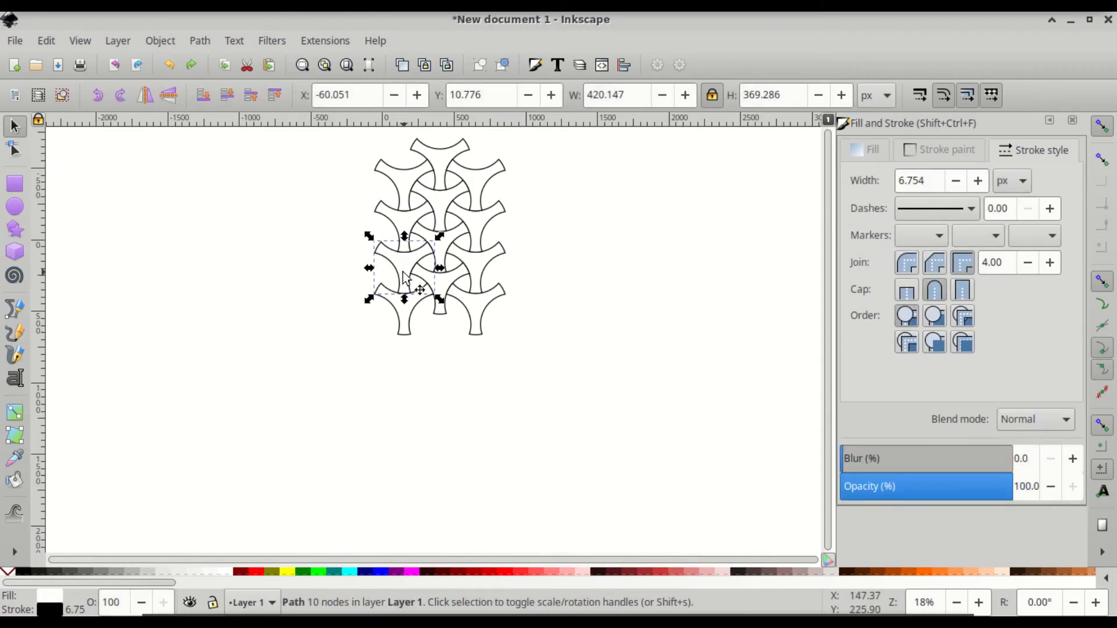
drag(557, 399, 337, 173)
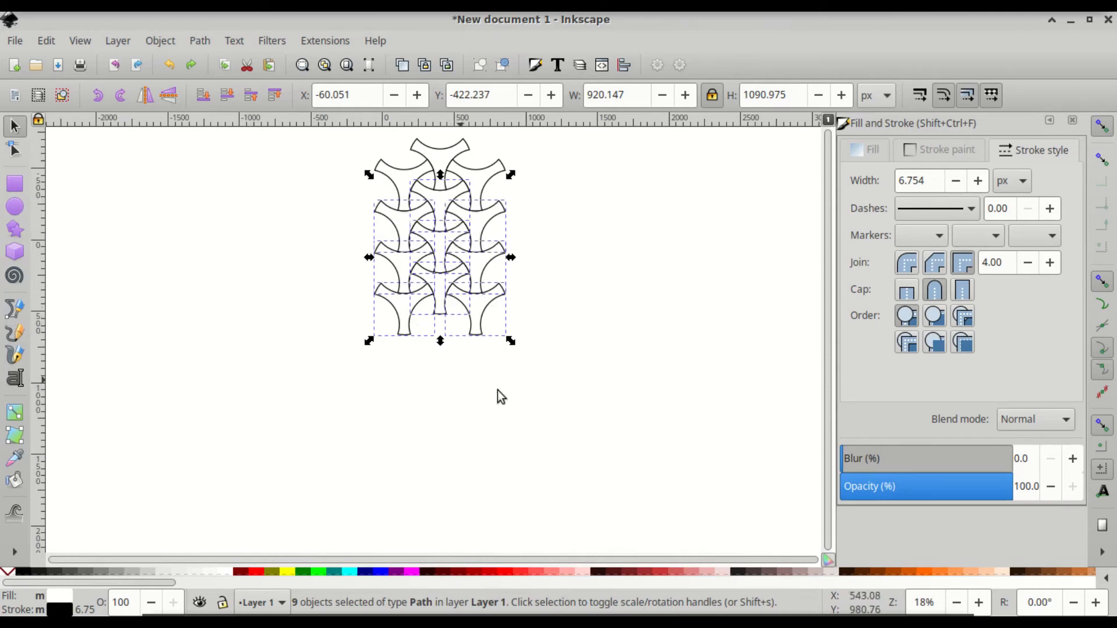
key(ctrl)
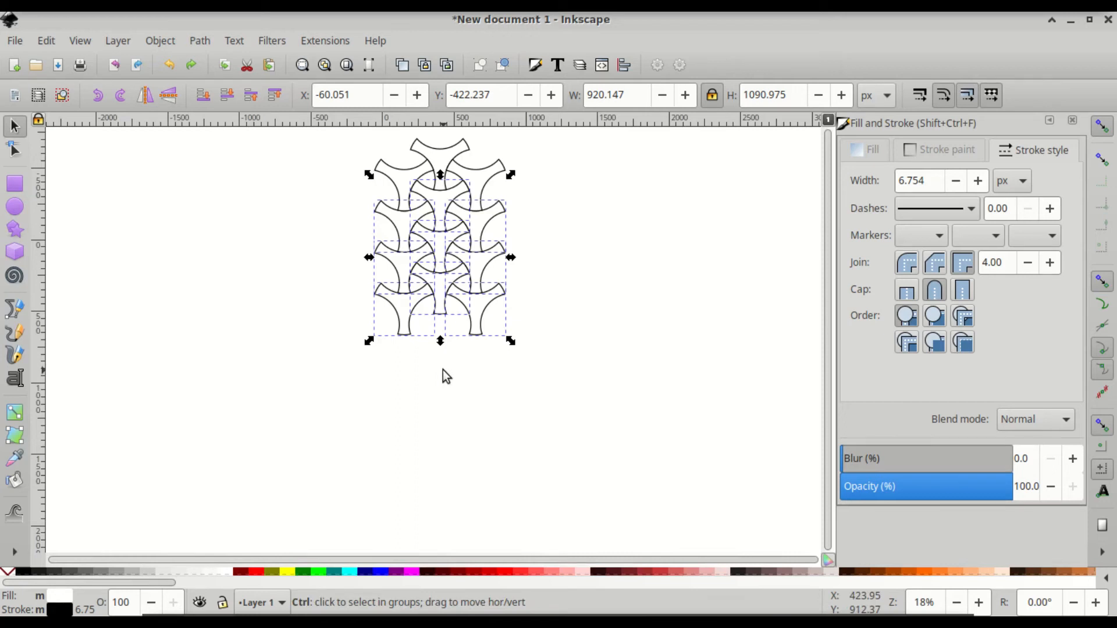
key(ctrl+g)
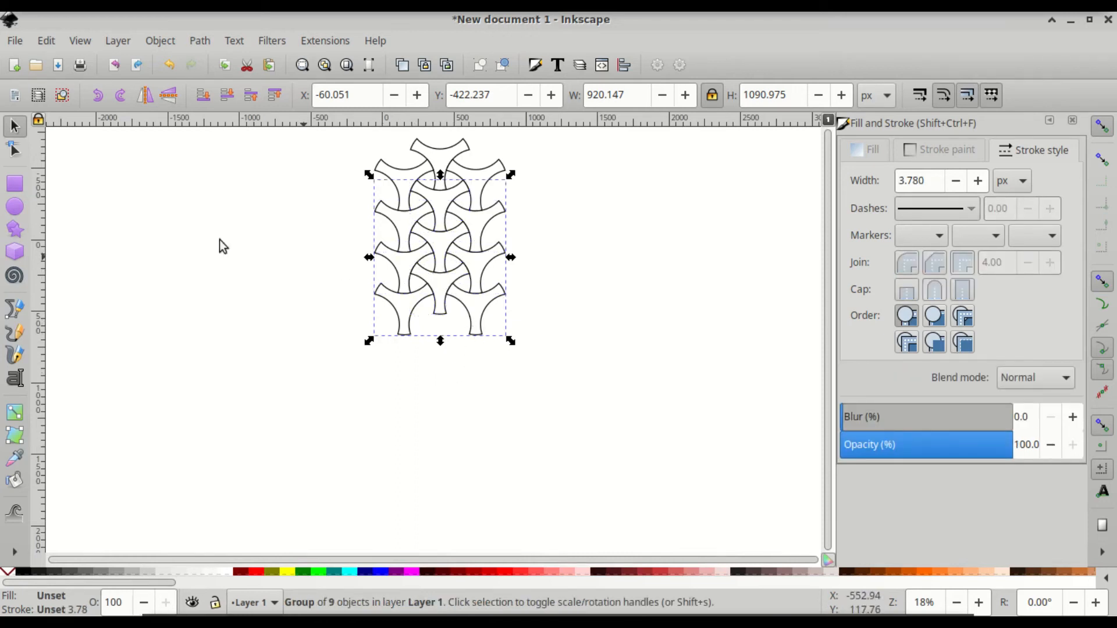
- Draw a teal 500 × 577.352 px rectangle over the lattice centre
click(15, 184)
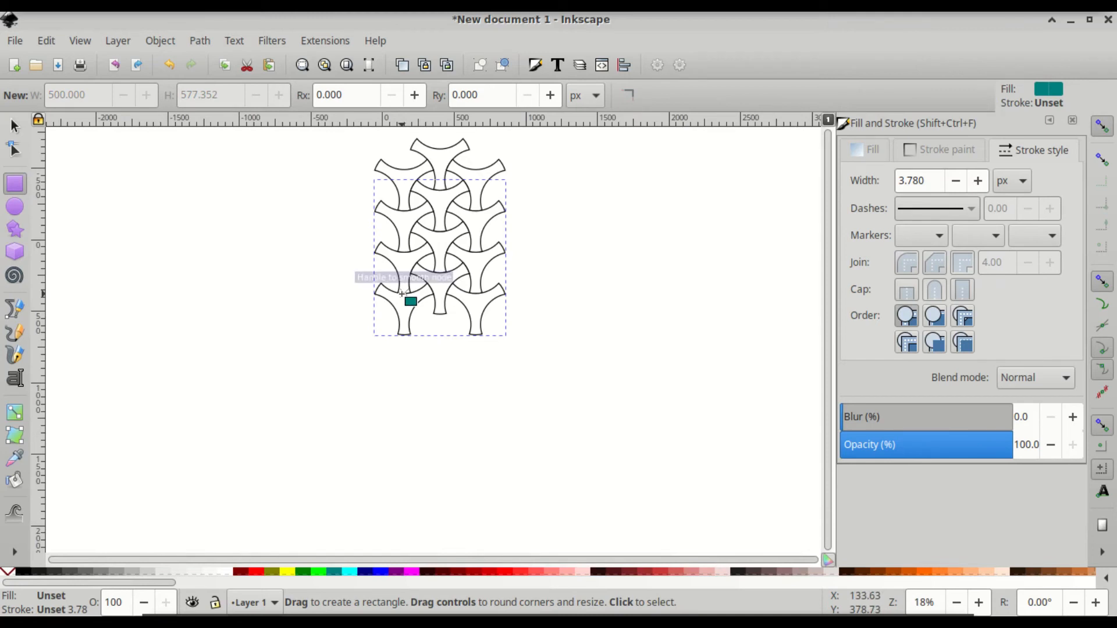
drag(403, 293, 476, 208)
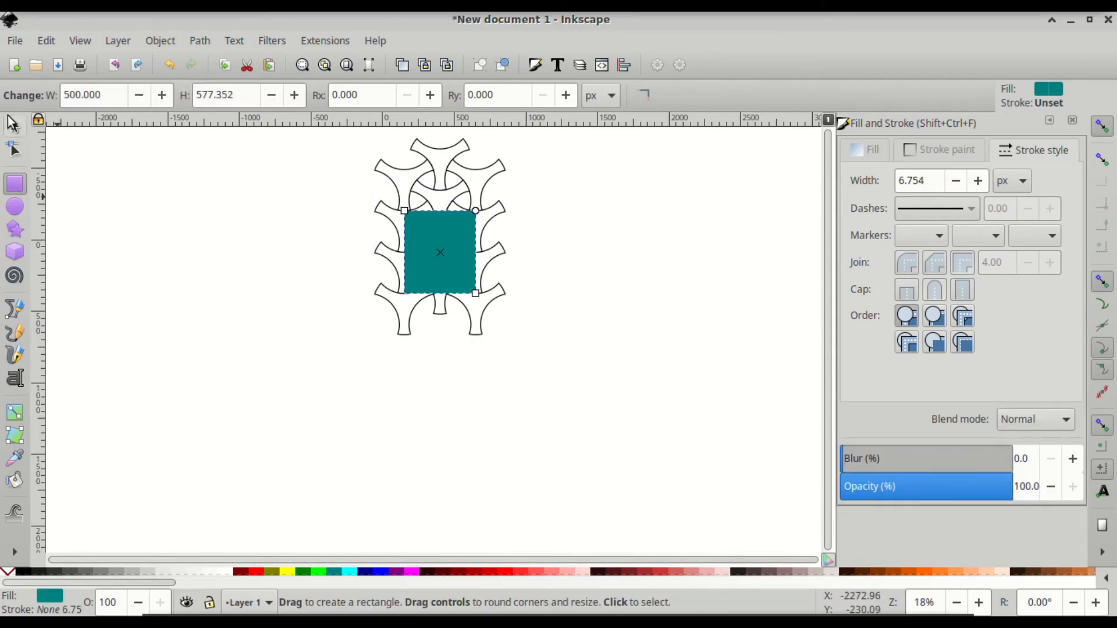
click(14, 124)
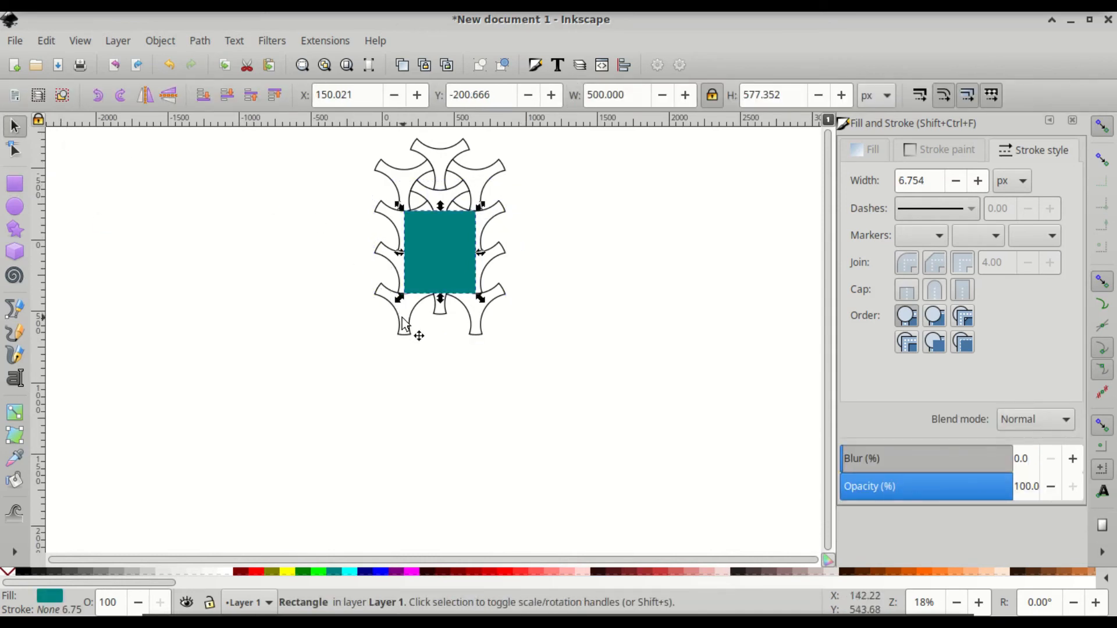
- Clip the grouped trefoil lattice to the teal rectangle
click(404, 321)
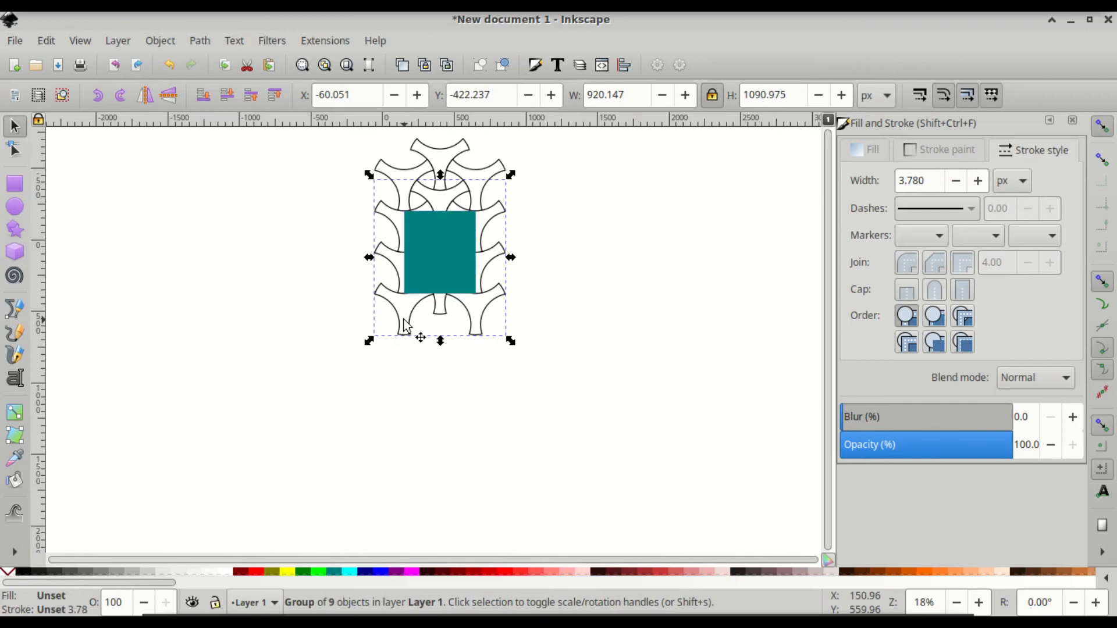
shift+click(425, 236)
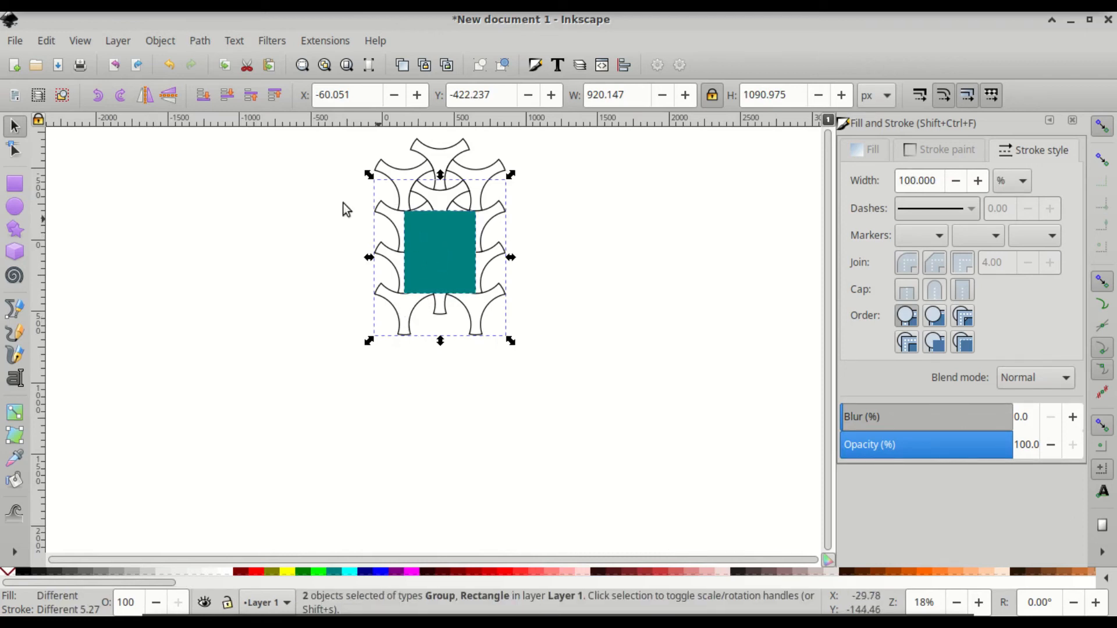
click(171, 43)
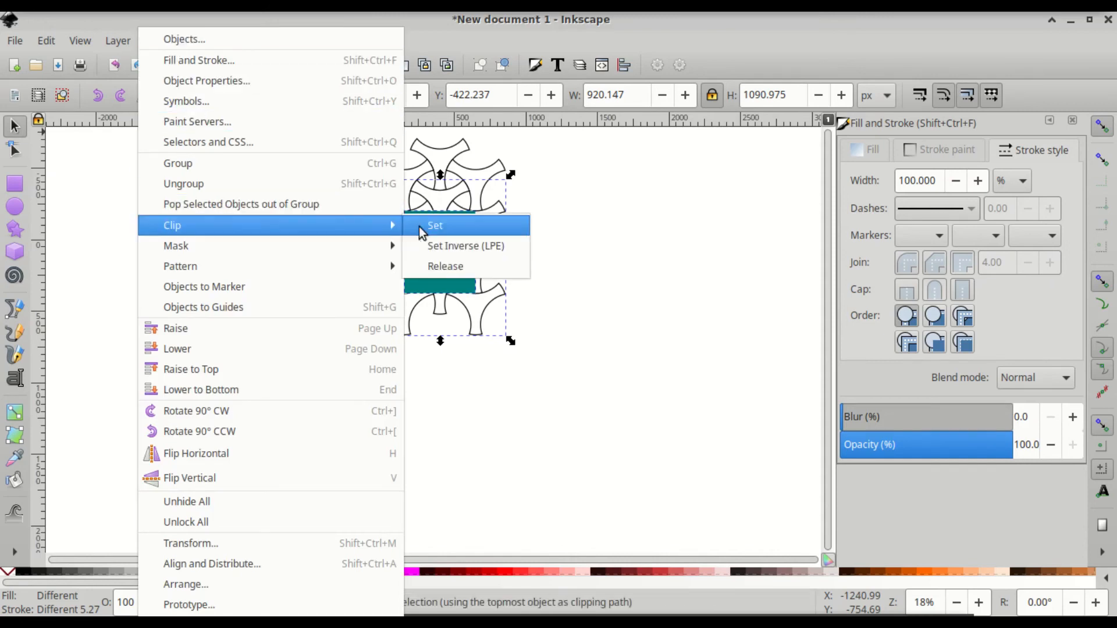
click(442, 225)
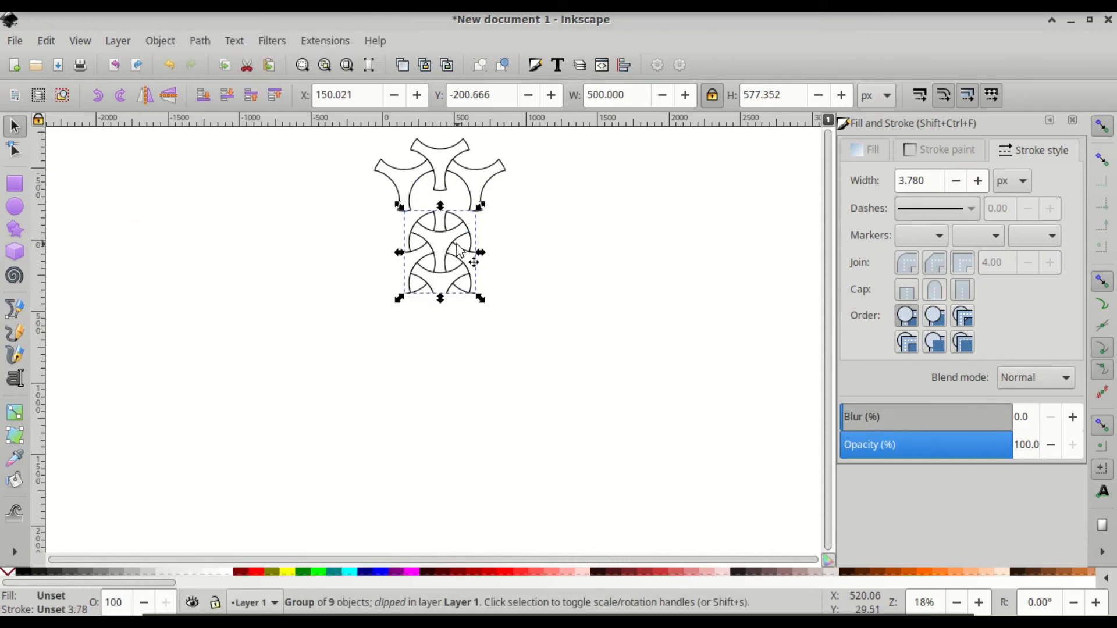
- Move the clipped lattice tile to the right and convert it into a pattern
key(ctrl)
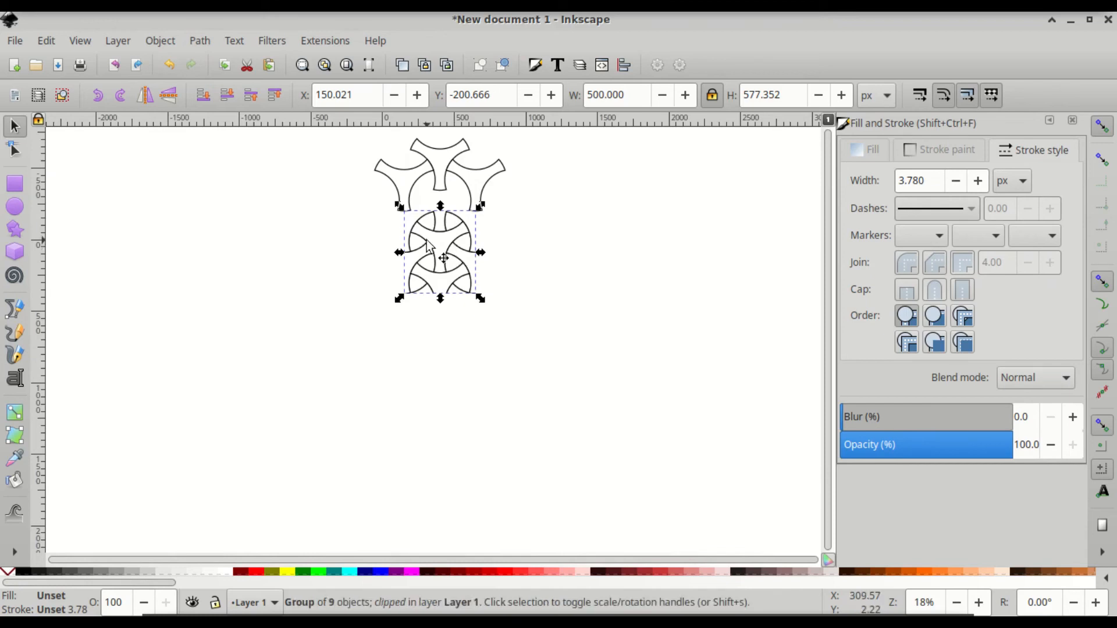
drag(439, 249, 777, 241)
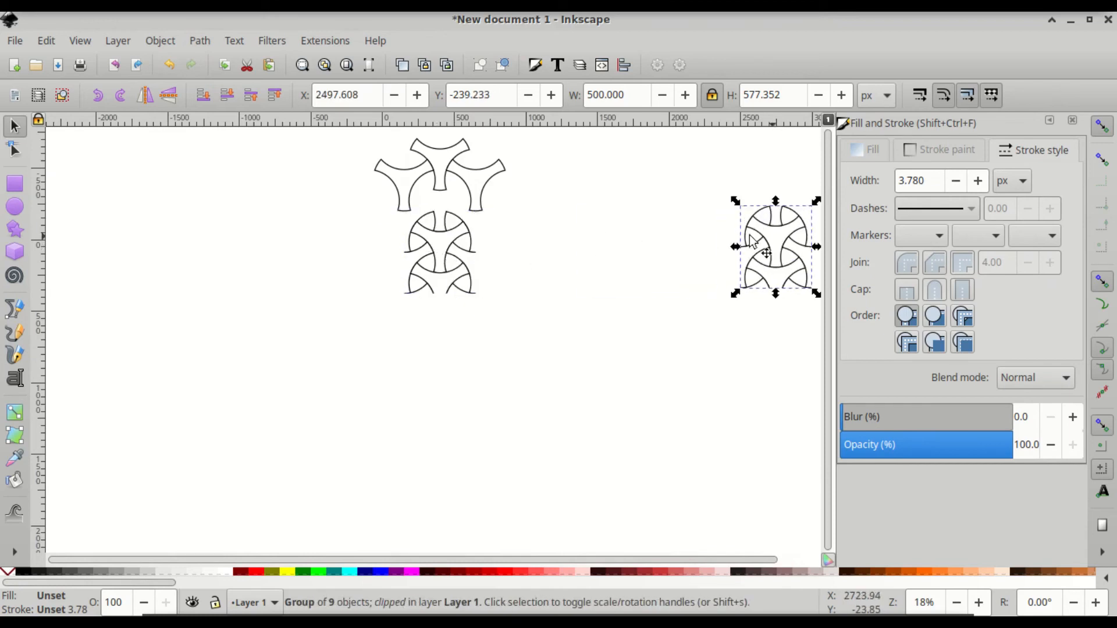
click(160, 40)
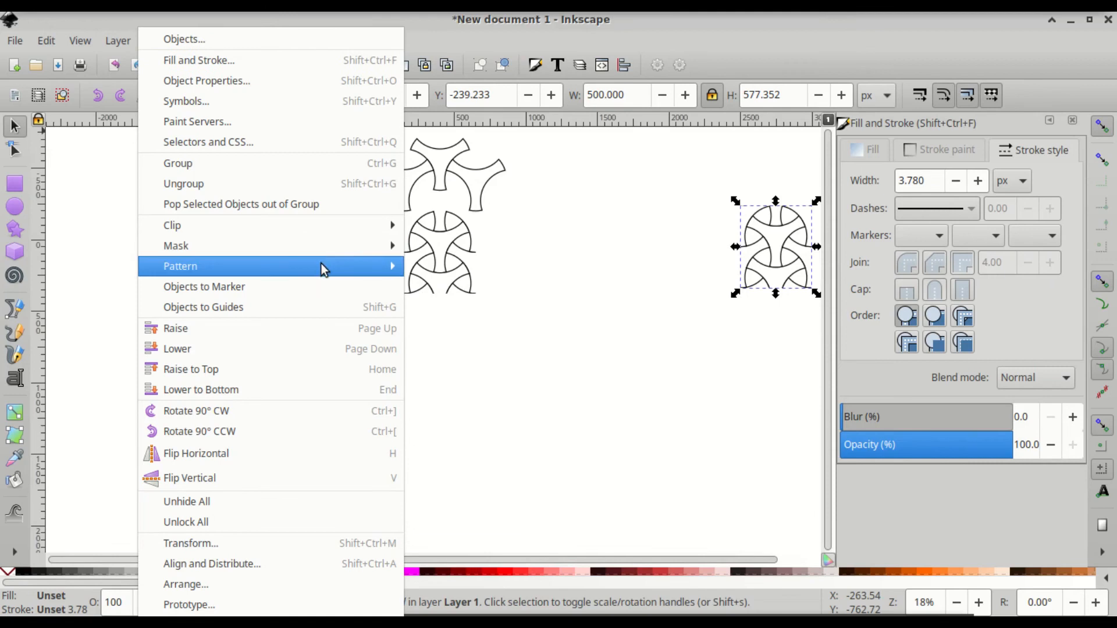
mouse_move(364, 266)
click(465, 265)
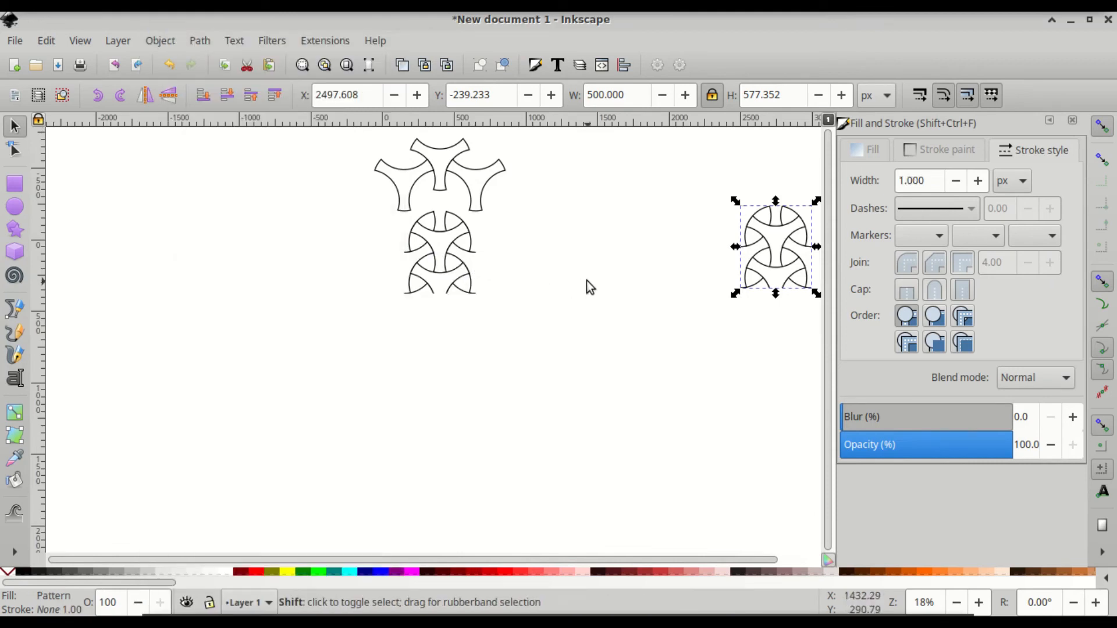
scroll(586, 280, right, 7)
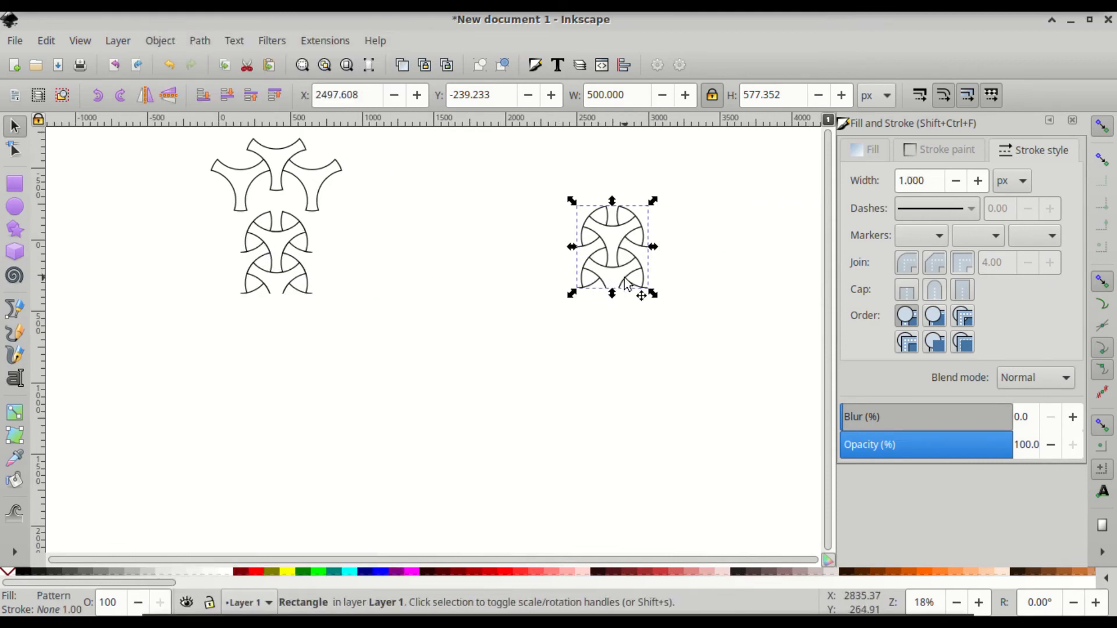
- Shrink the pattern tiles and stretch the rectangle to 5304.633 × 3101.462 px
key(r)
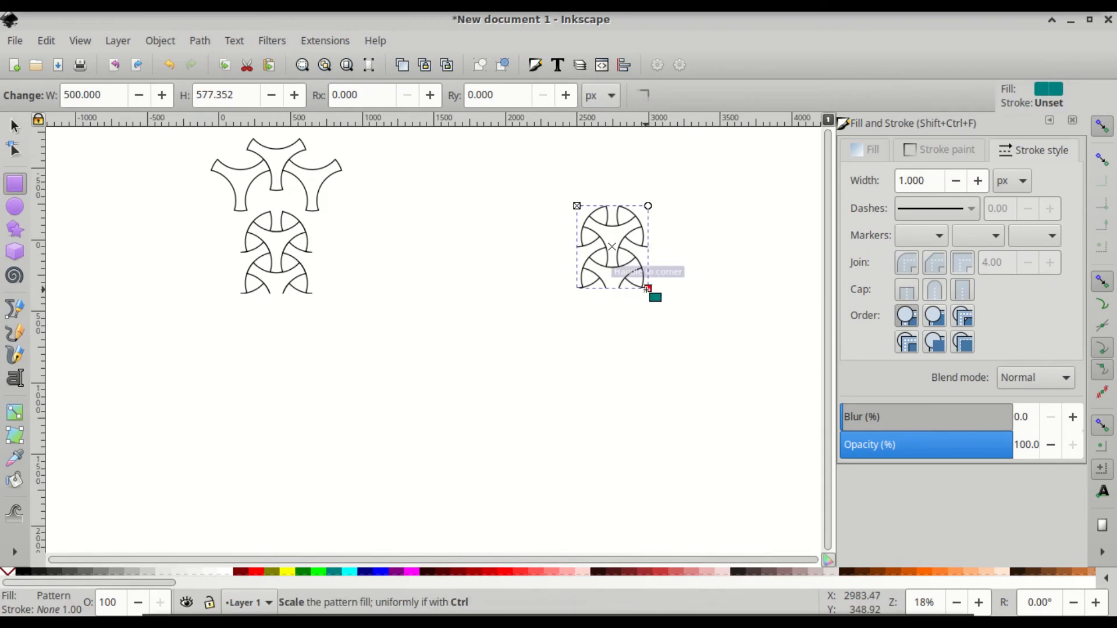
drag(642, 286, 639, 279)
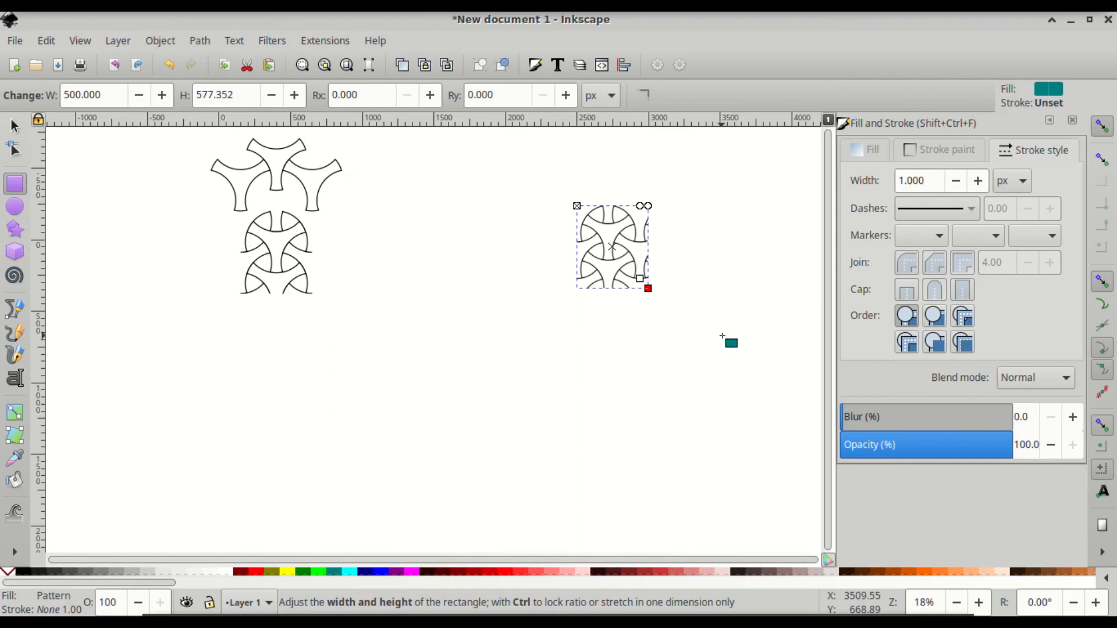
drag(647, 288, 744, 547)
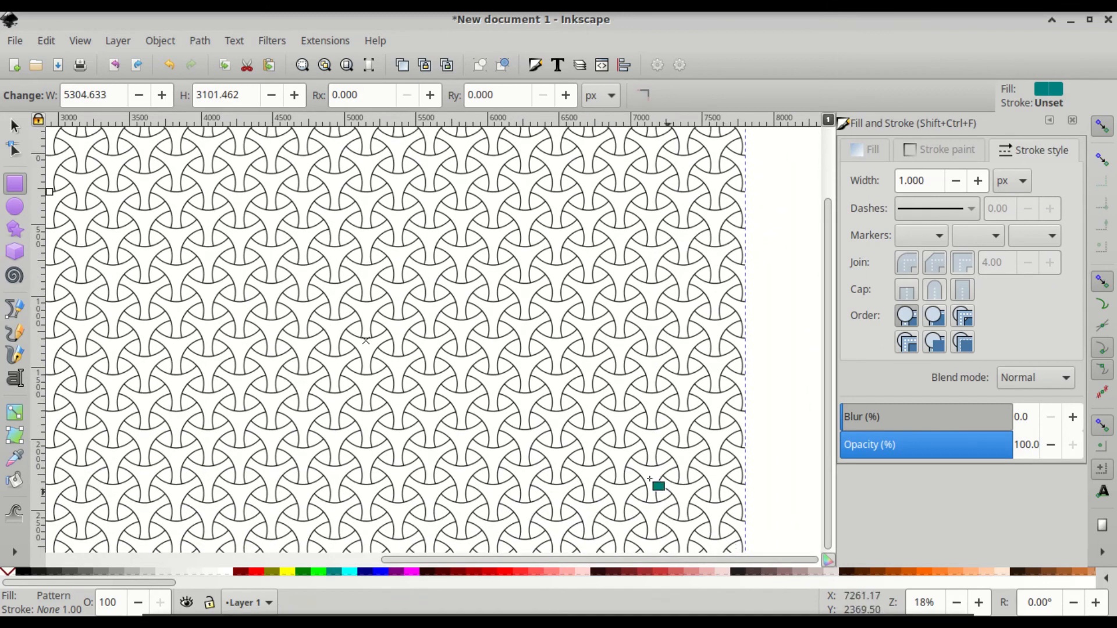
key(shift)
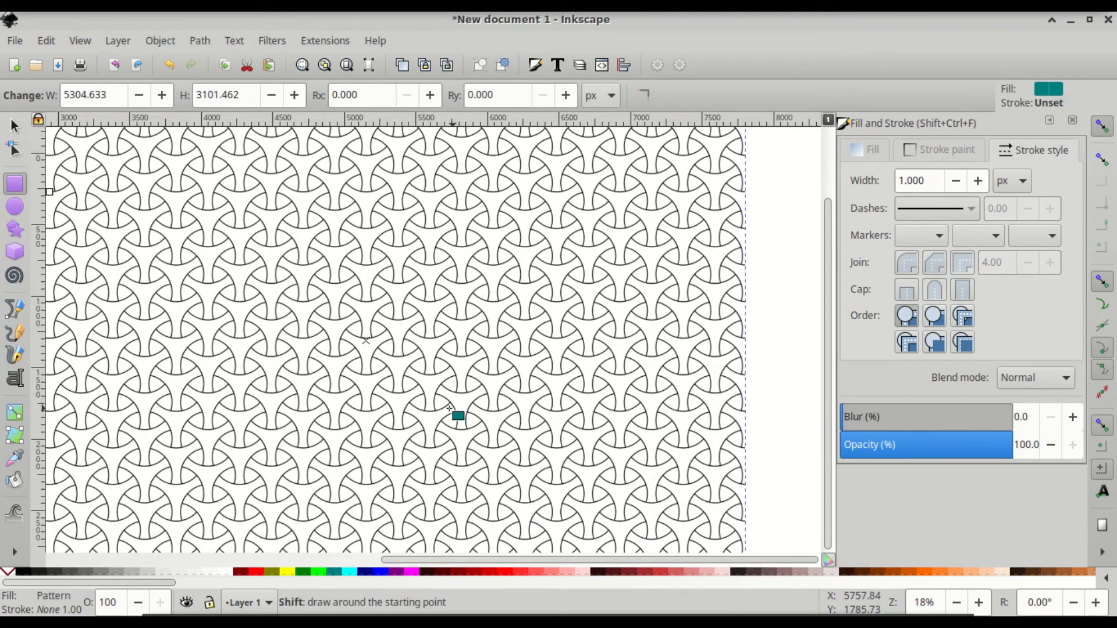
scroll(449, 409, left, 10)
scroll(625, 316, up, 5)
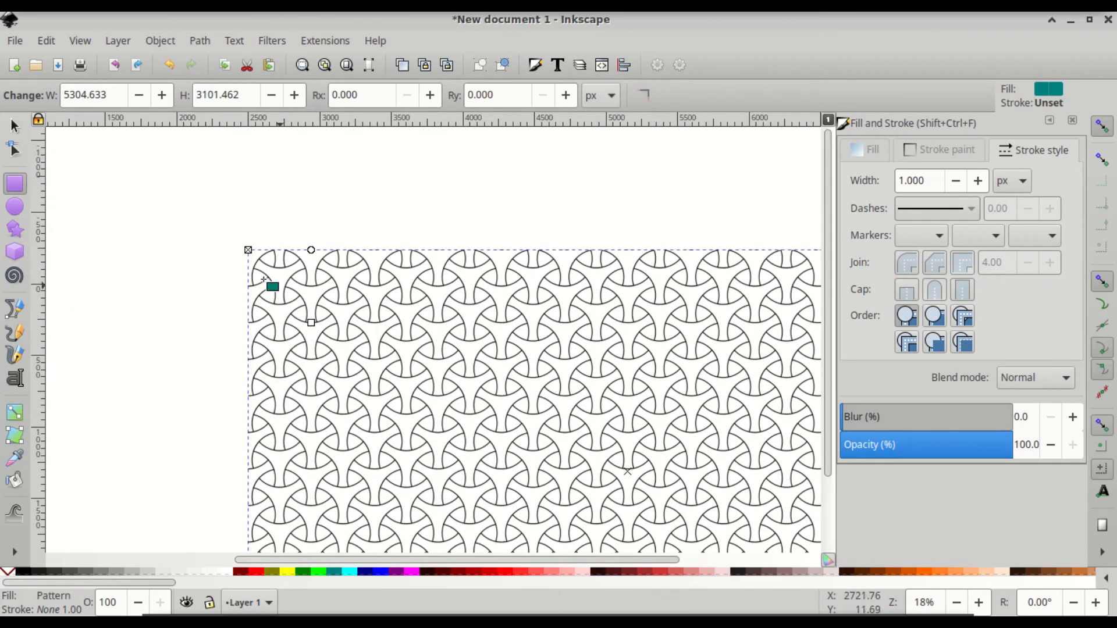
key(shift)
scroll(240, 297, left, 4)
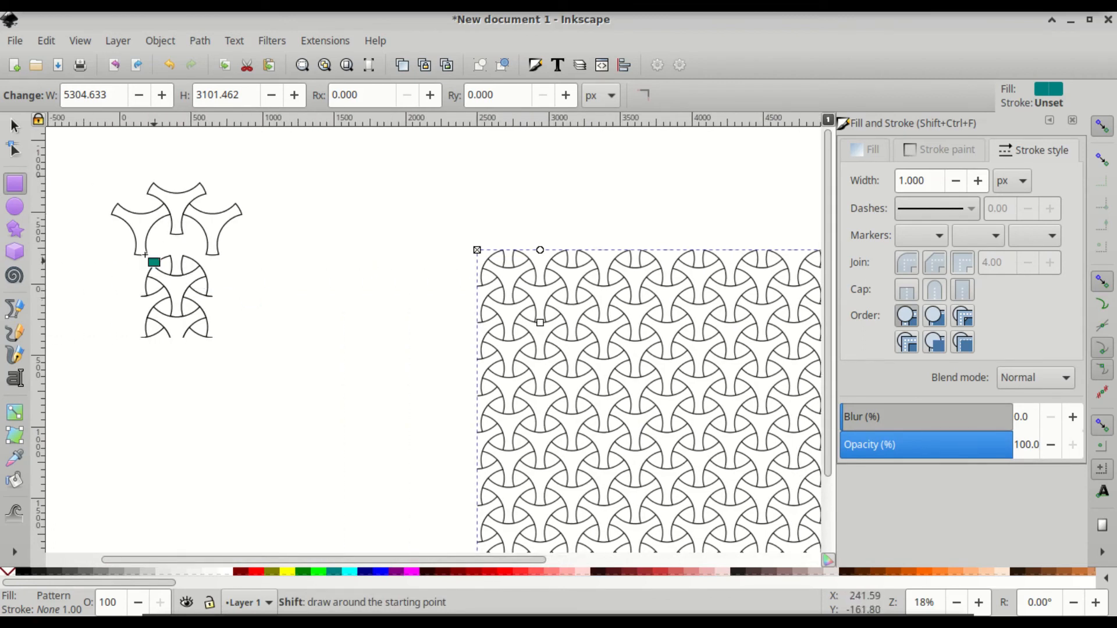
- Release the clip on the left lattice tile so the teal rectangle reappears
click(14, 125)
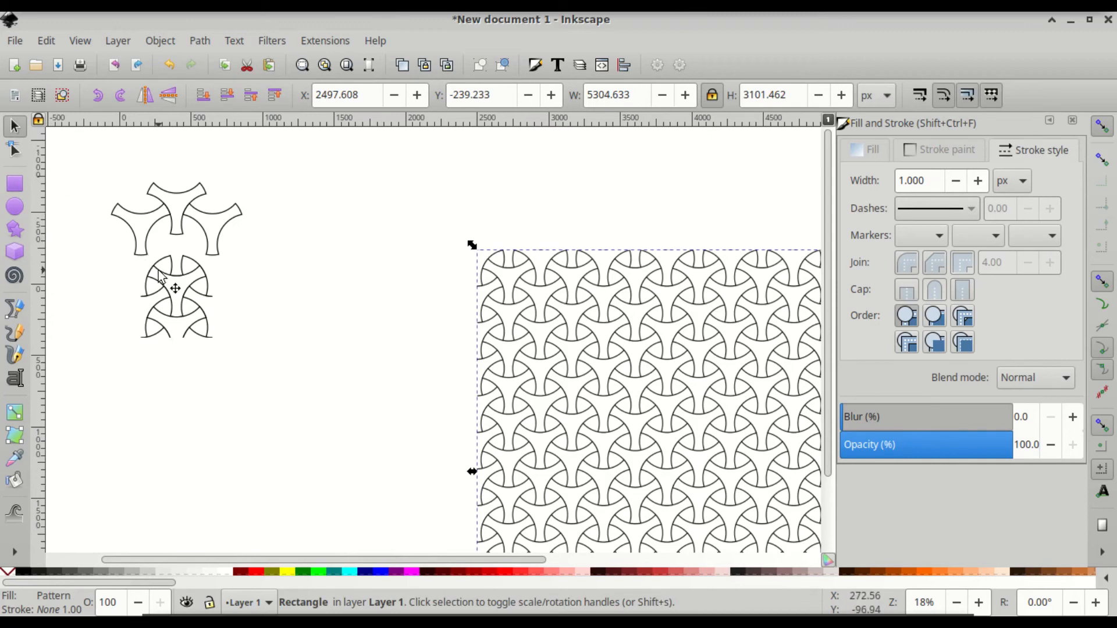
click(179, 303)
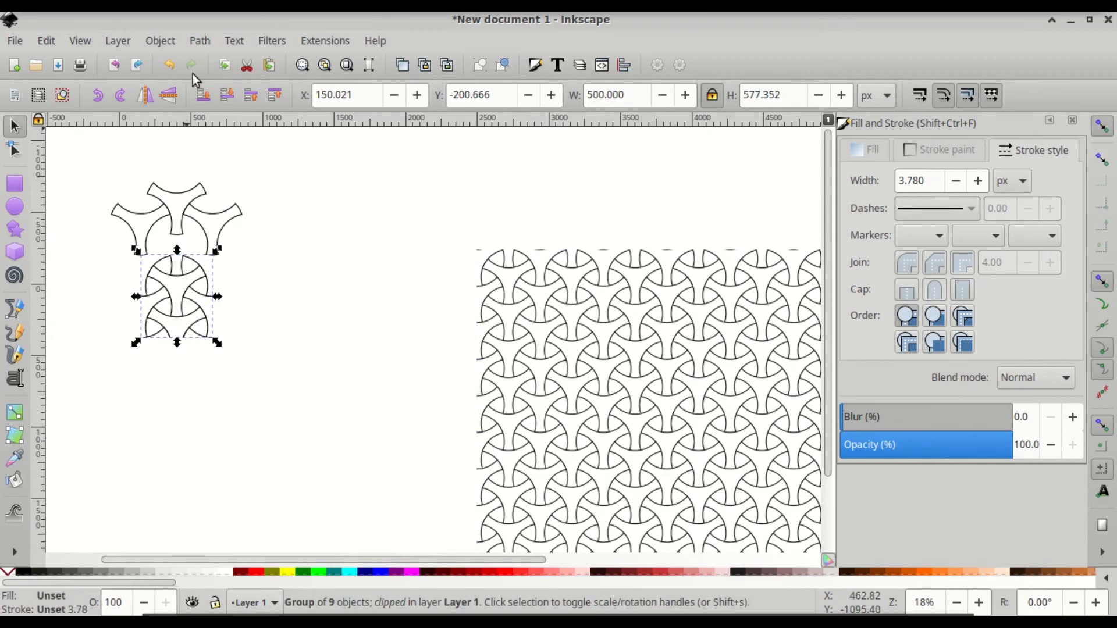
click(160, 40)
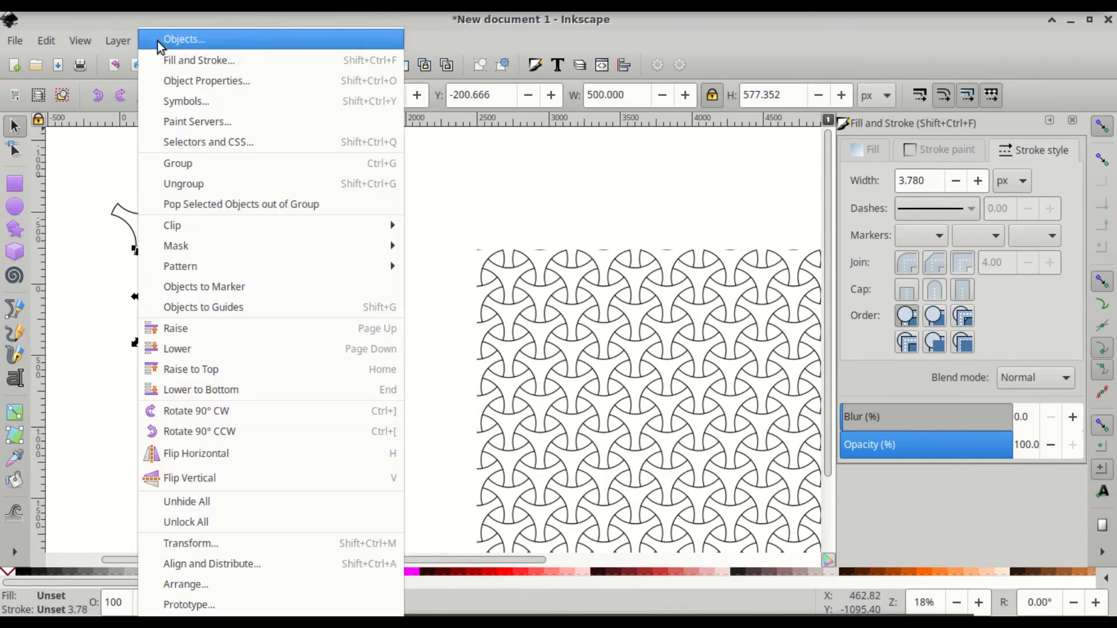
mouse_move(282, 268)
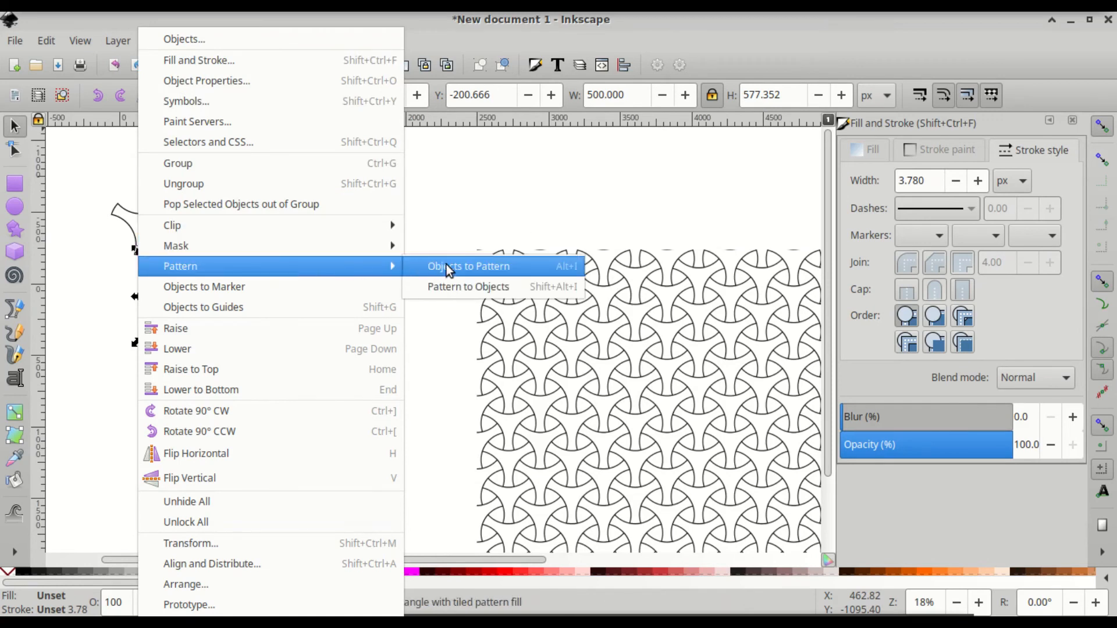
click(462, 286)
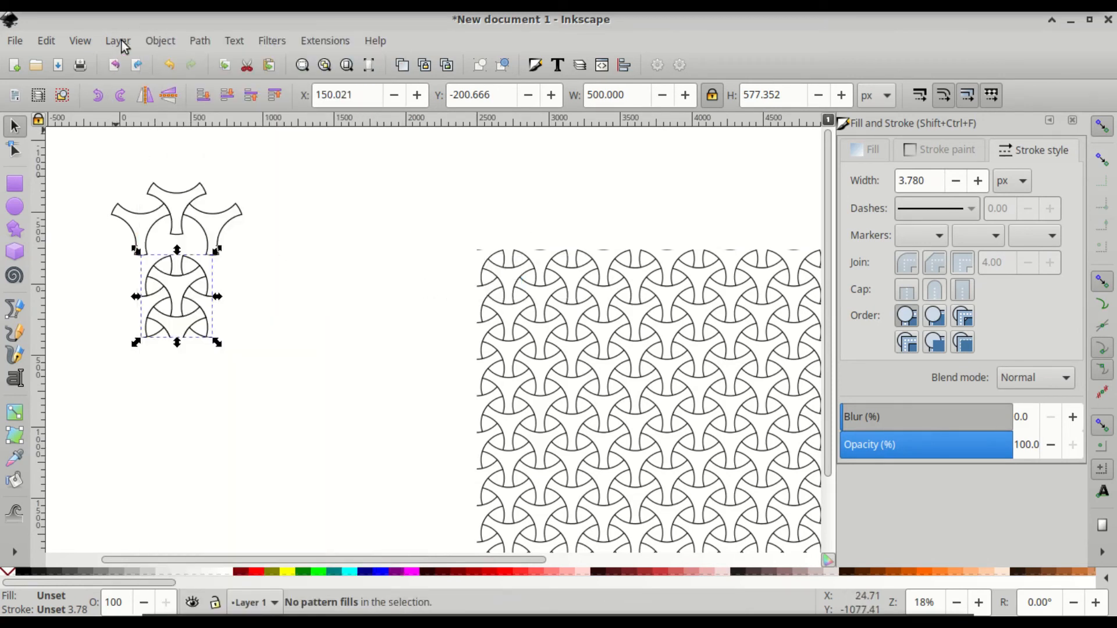
click(159, 41)
mouse_move(270, 229)
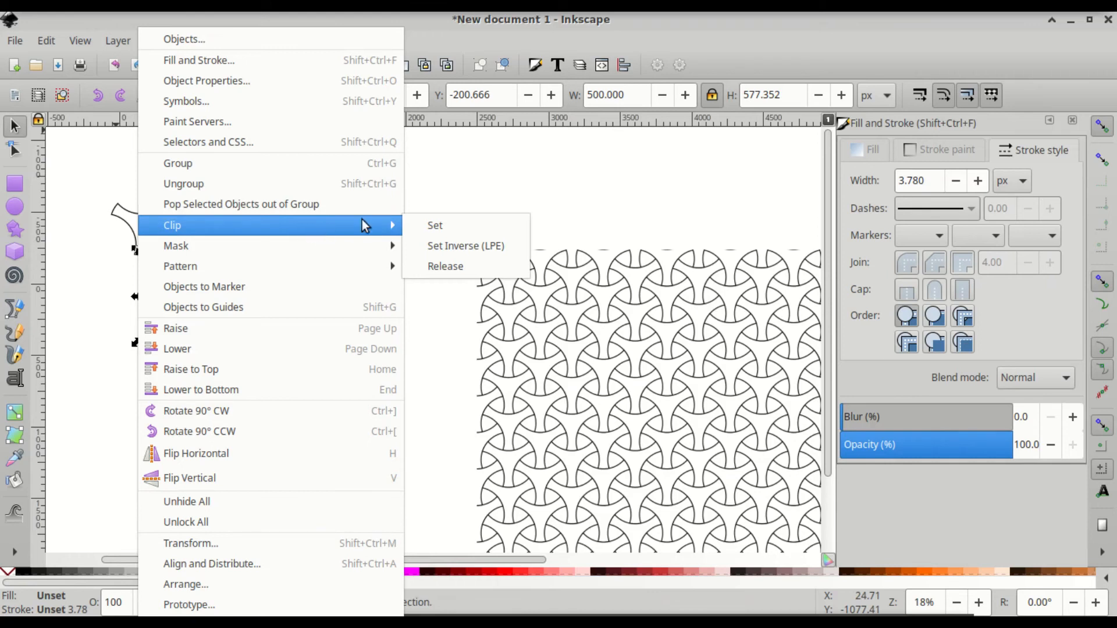
click(448, 268)
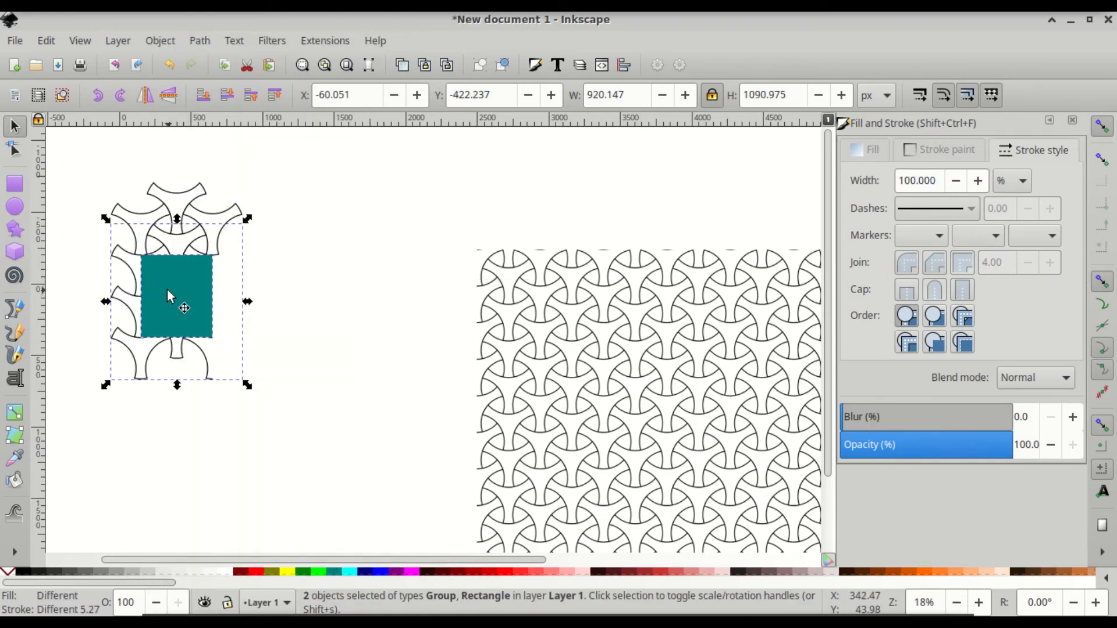
- Ungroup the lattice group into its nine separate three-armed shapes
click(299, 221)
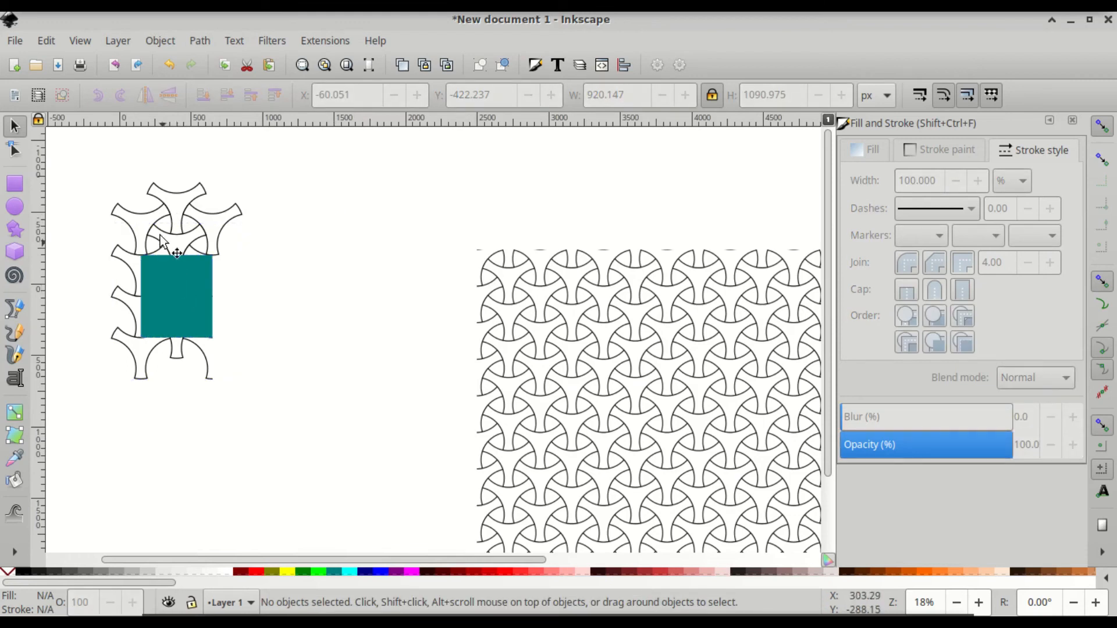
click(130, 258)
key(ctrl)
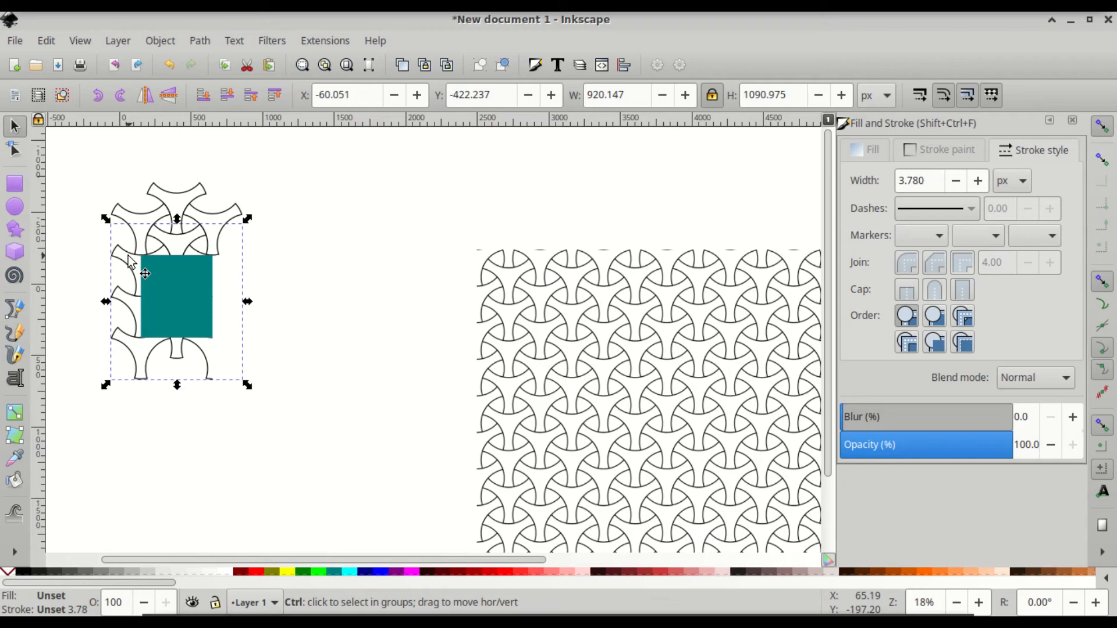
key(ctrl+shift+g)
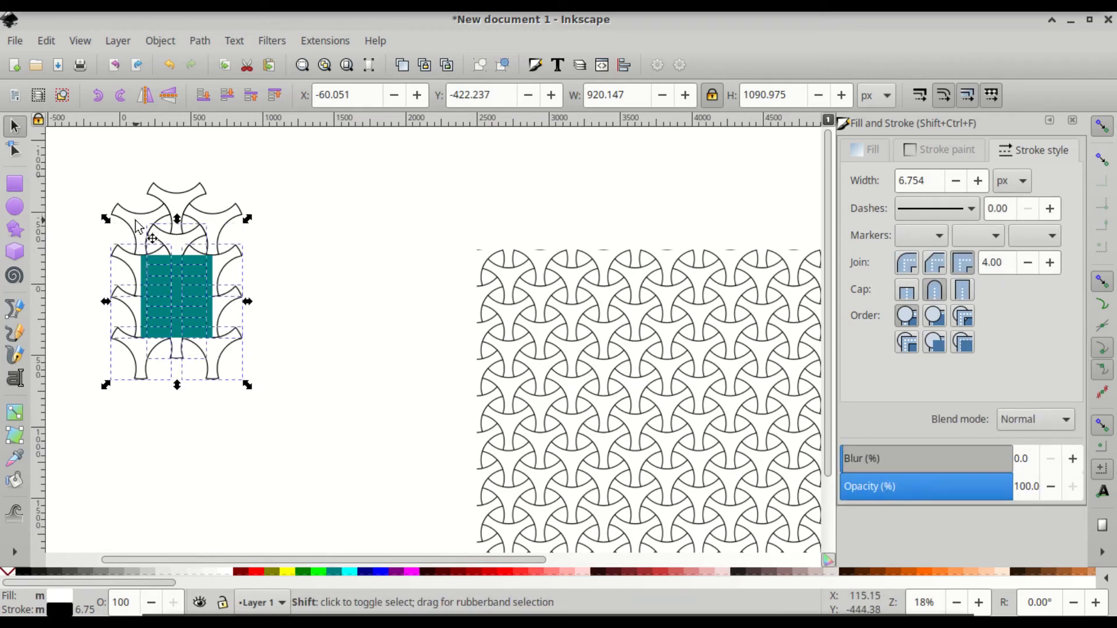
- Group the upper cusp shapes together with the nine lattice paths
drag(177, 219, 177, 198)
shift+click(189, 189)
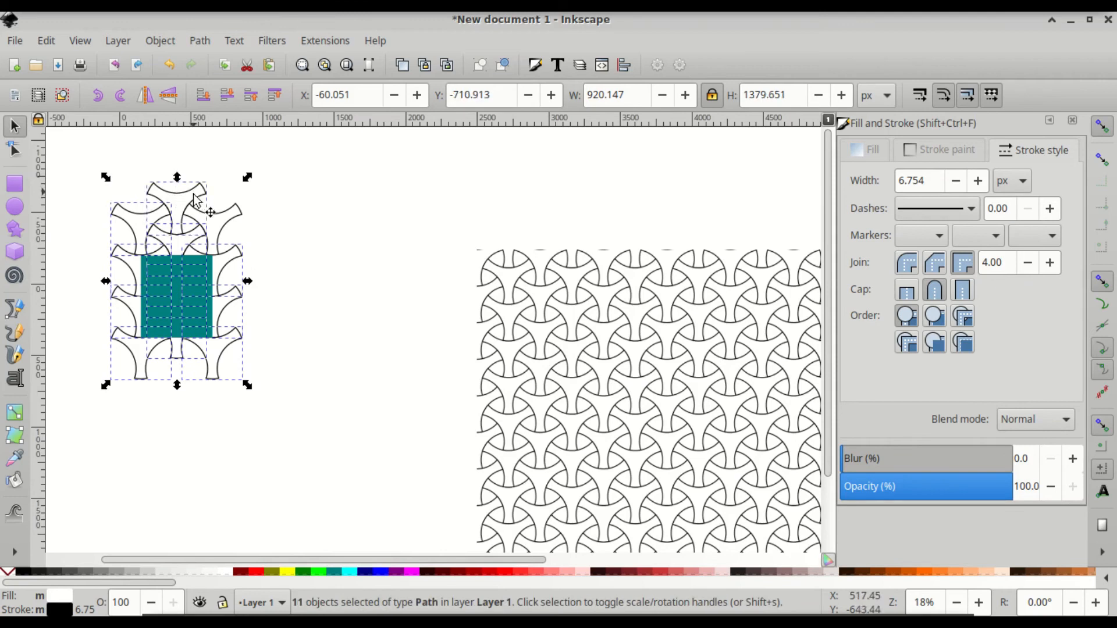
key(ctrl)
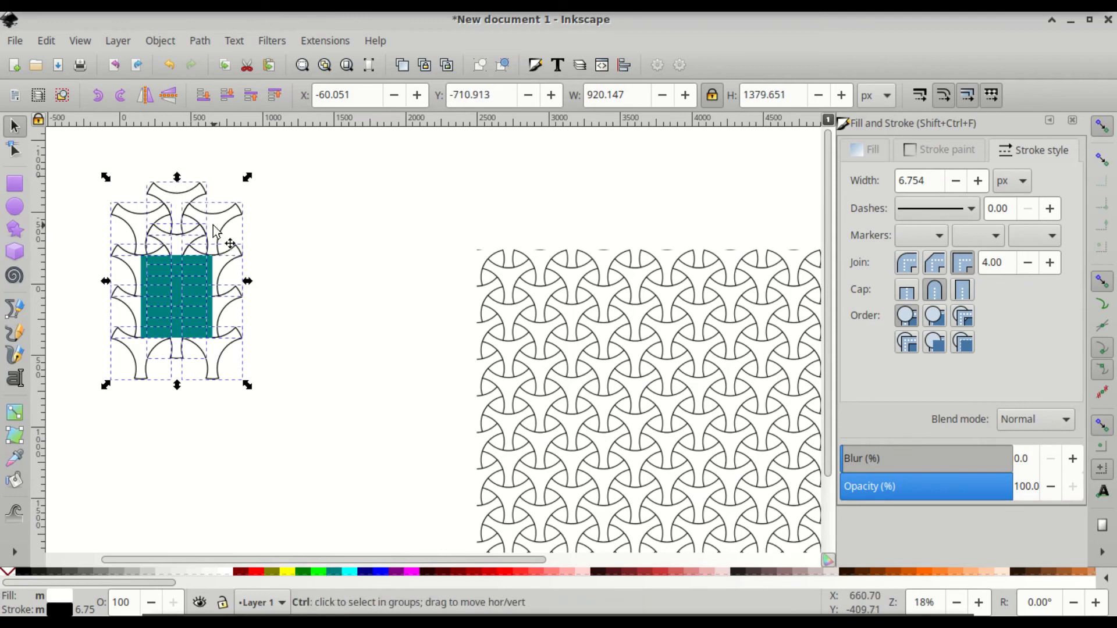
key(ctrl+g)
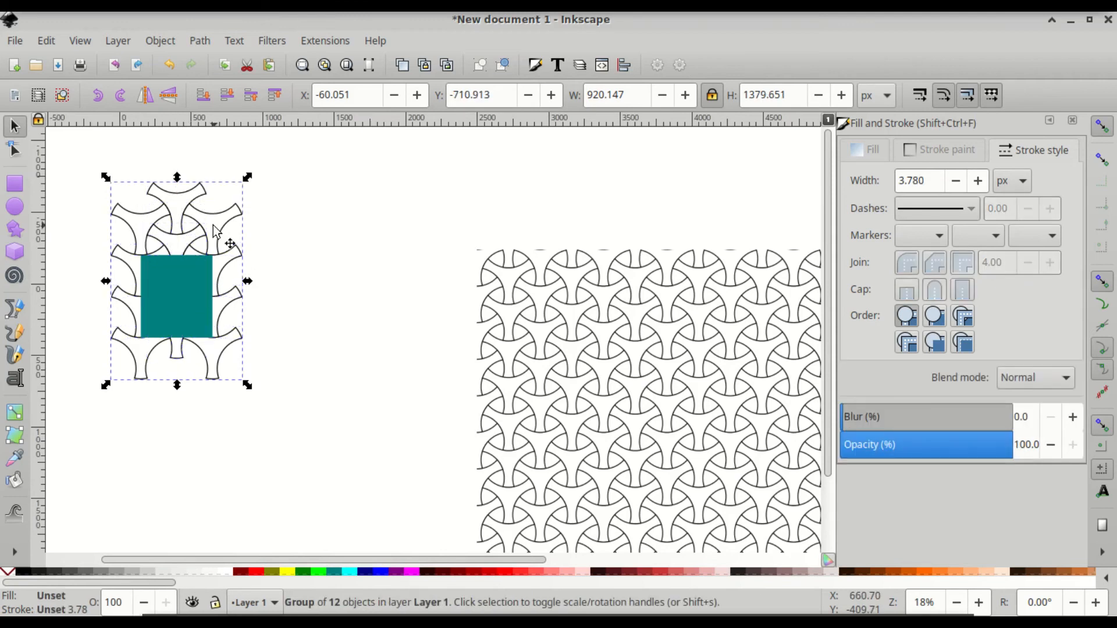
- Move the teal rectangle clear of the lattice to X 1864.356, Y -666.861
ctrl+click(176, 278)
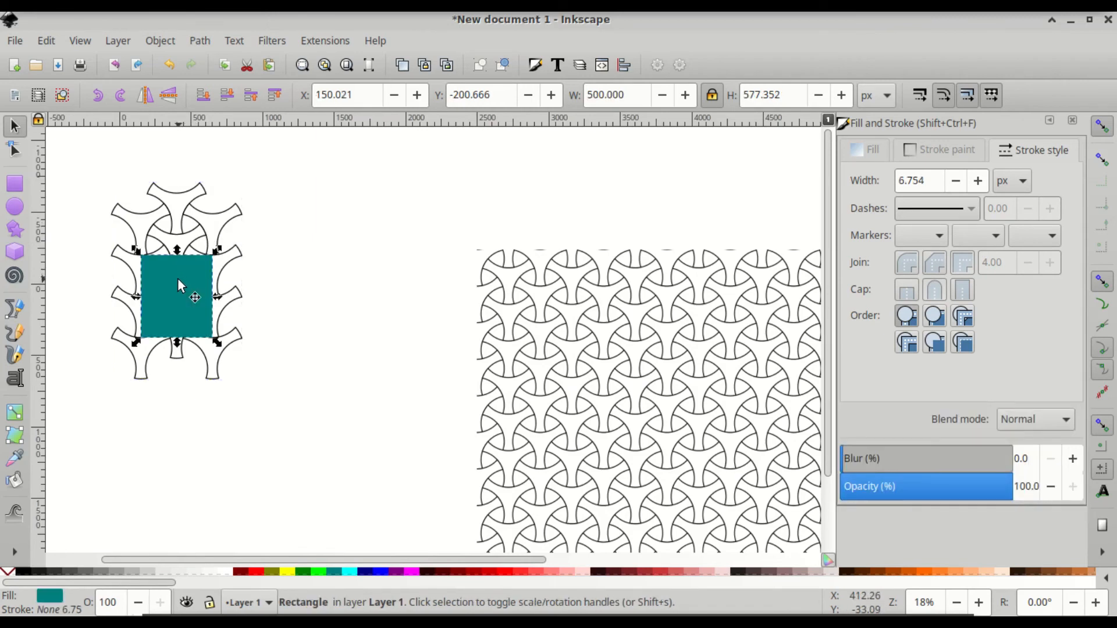
drag(175, 278, 432, 208)
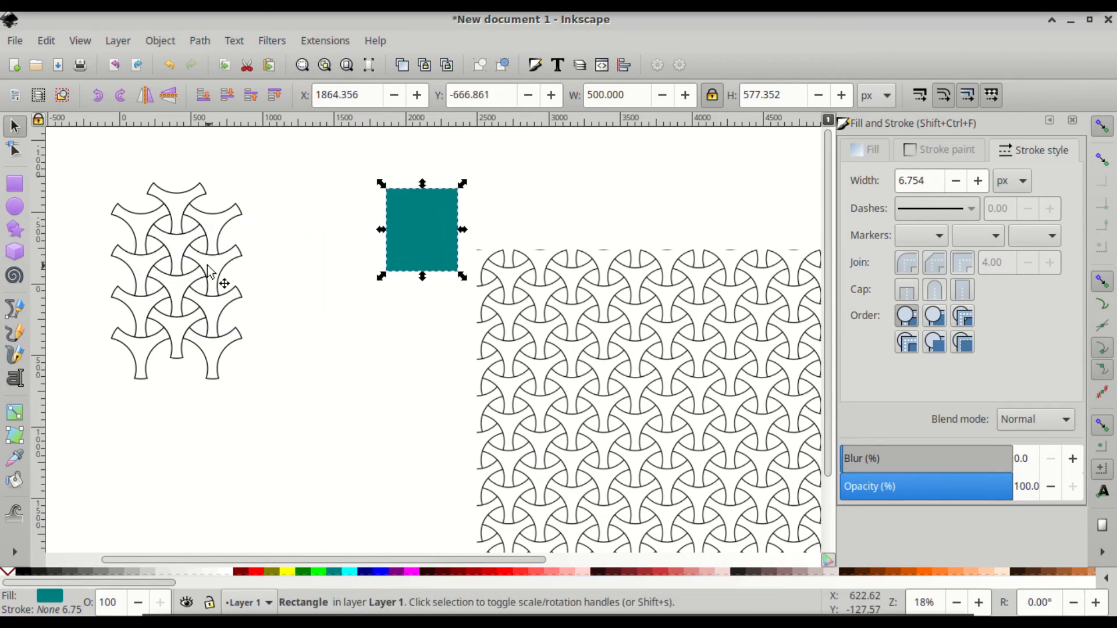
key(Escape)
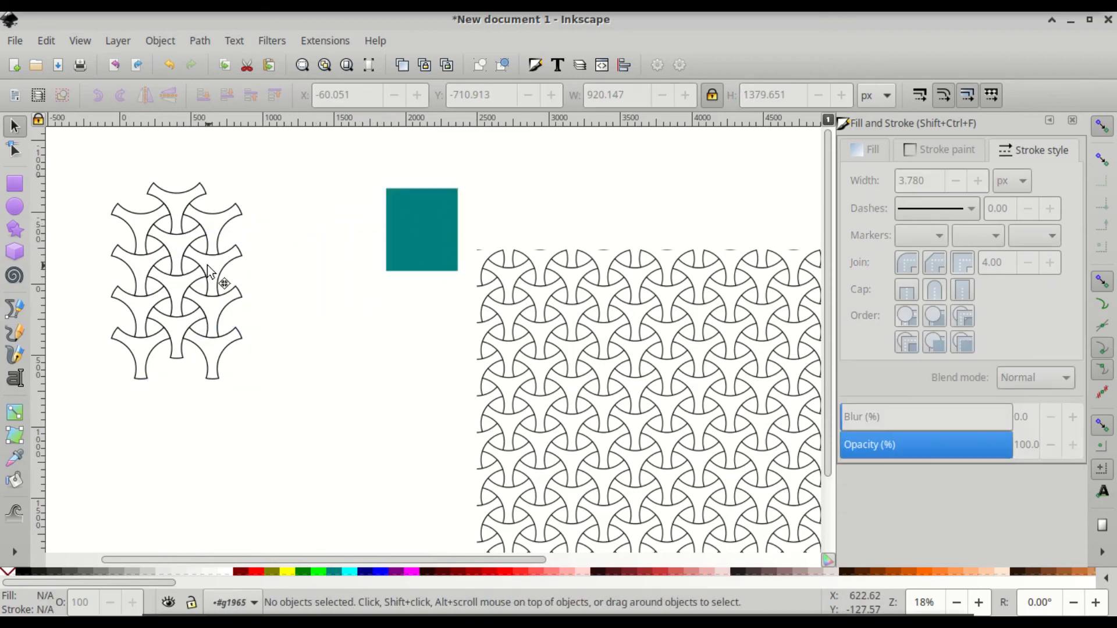
- Fill five of the white lattice shapes, including the top-left and top-right ones, green
click(208, 344)
shift+click(165, 352)
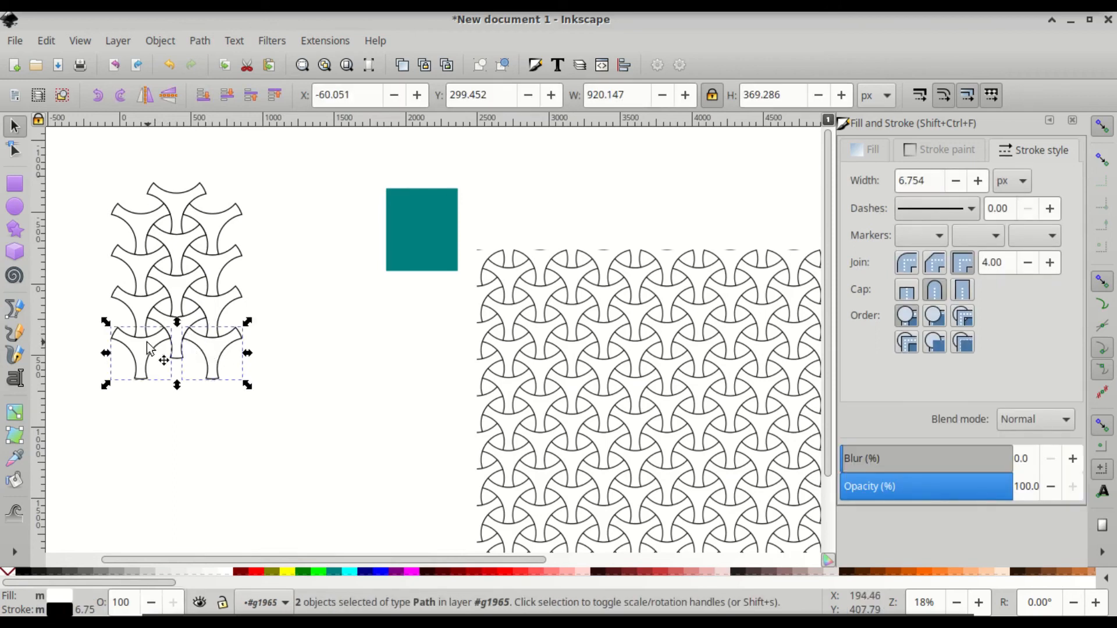
shift+click(172, 290)
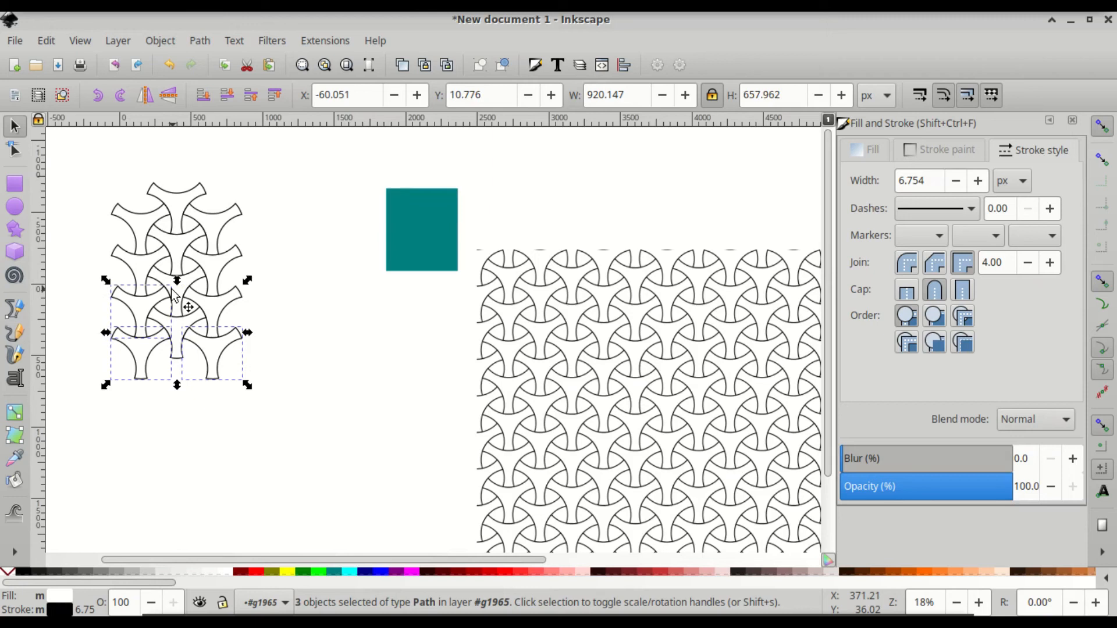
shift+click(157, 296)
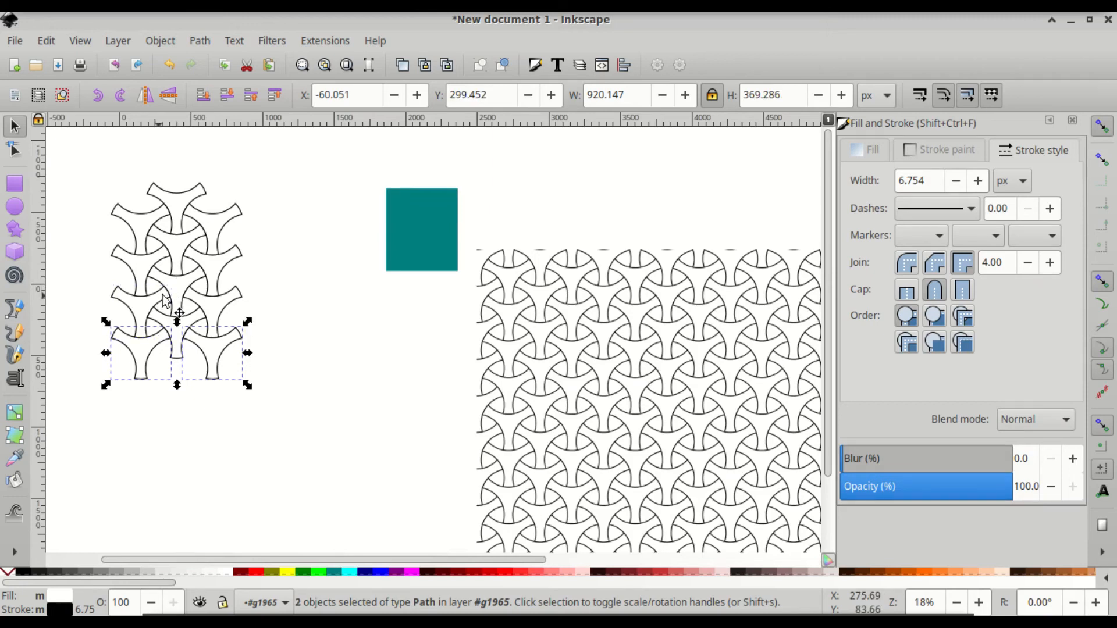
ctrl+scroll(162, 319, up, 2)
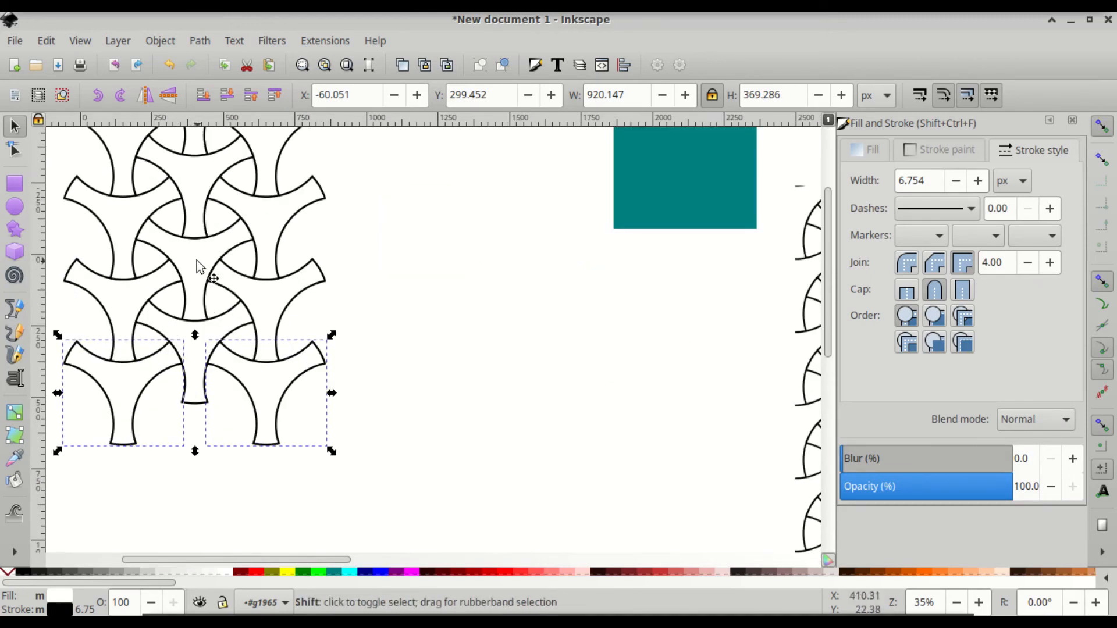
shift+click(197, 263)
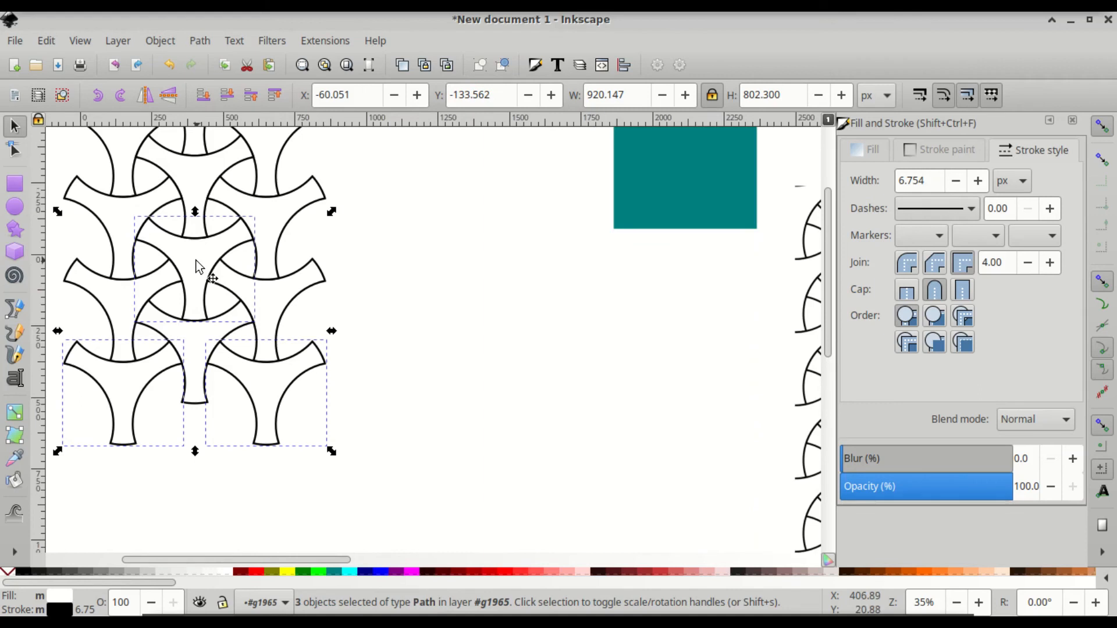
scroll(196, 263, up, 3)
shift+click(124, 207)
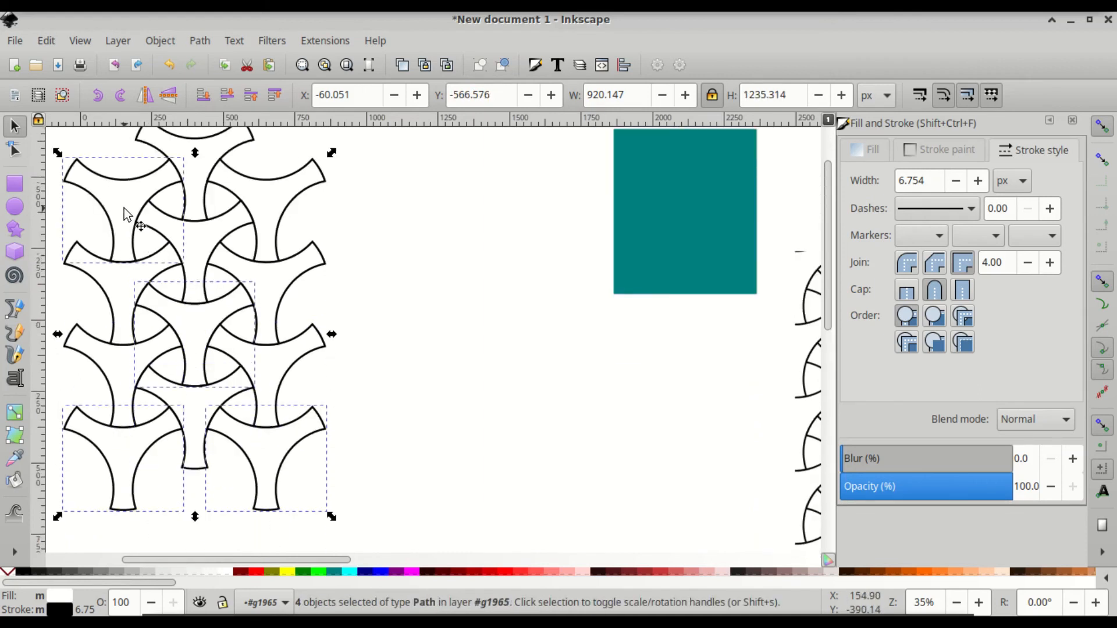
shift+click(269, 217)
click(302, 571)
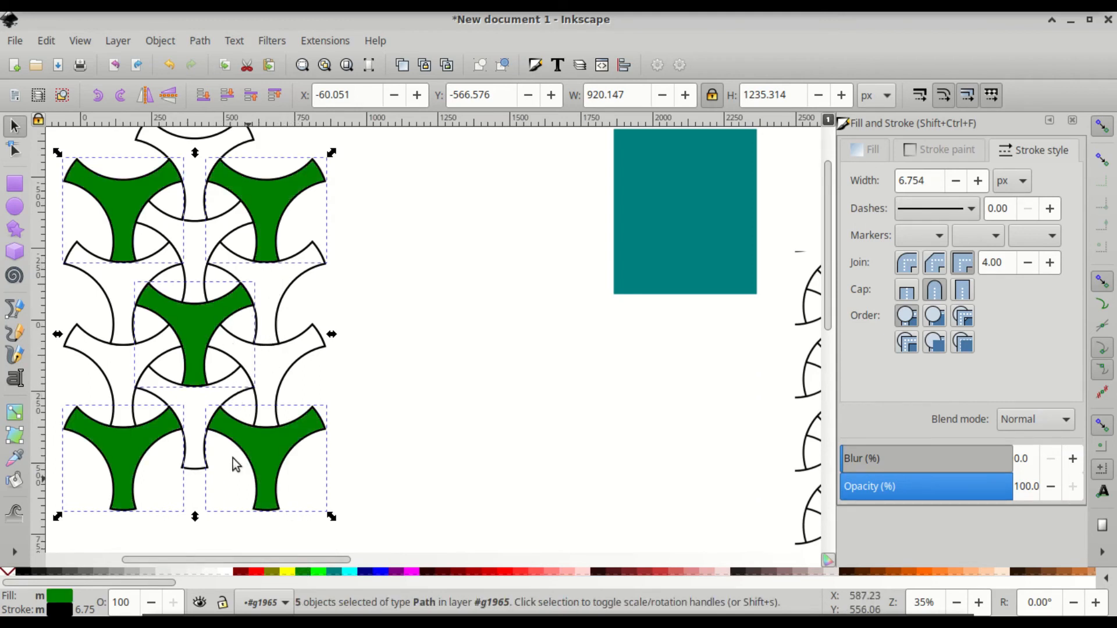
- Fill the three white shapes left of, above, and right of centre red
click(125, 361)
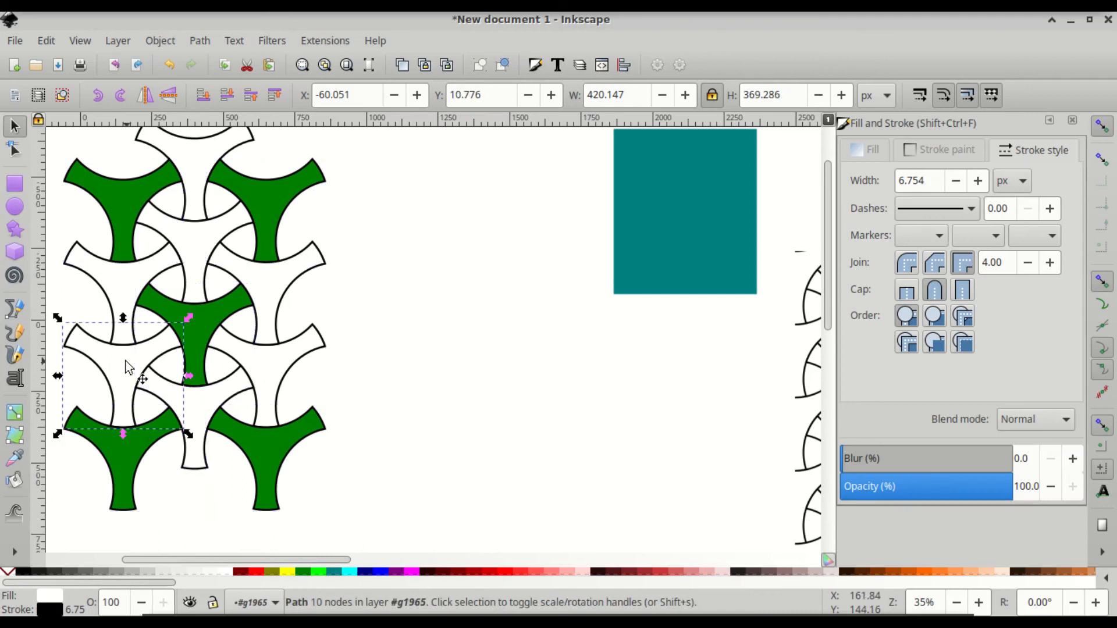
shift+click(188, 252)
shift+click(263, 357)
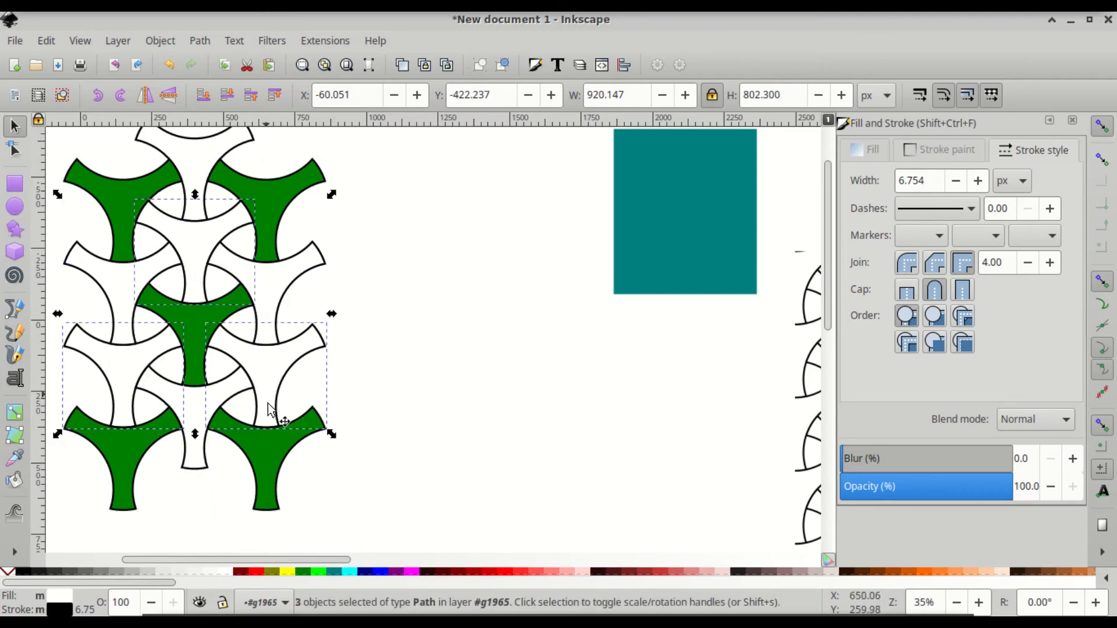
click(524, 572)
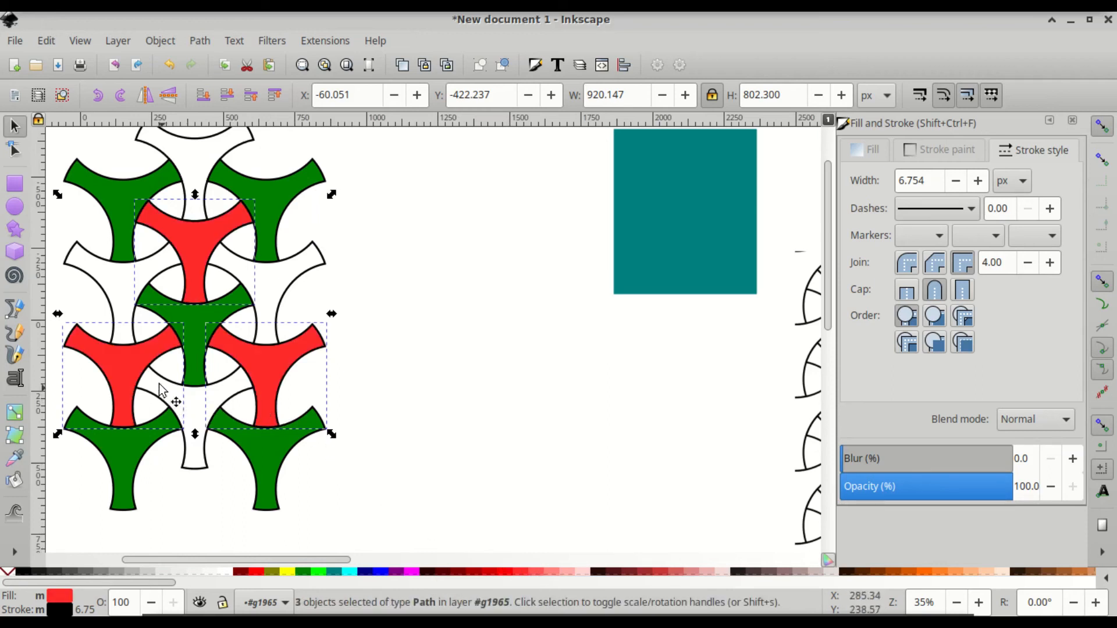
- Fill the four remaining white shapes blue (#0000FF)
click(124, 285)
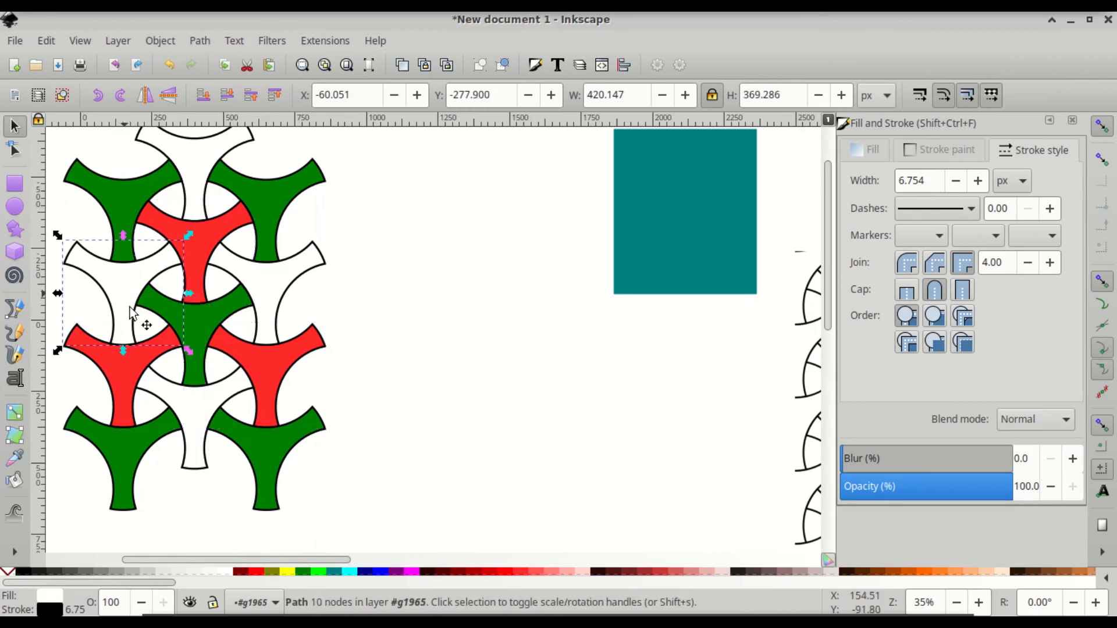
shift+click(191, 404)
shift+click(262, 291)
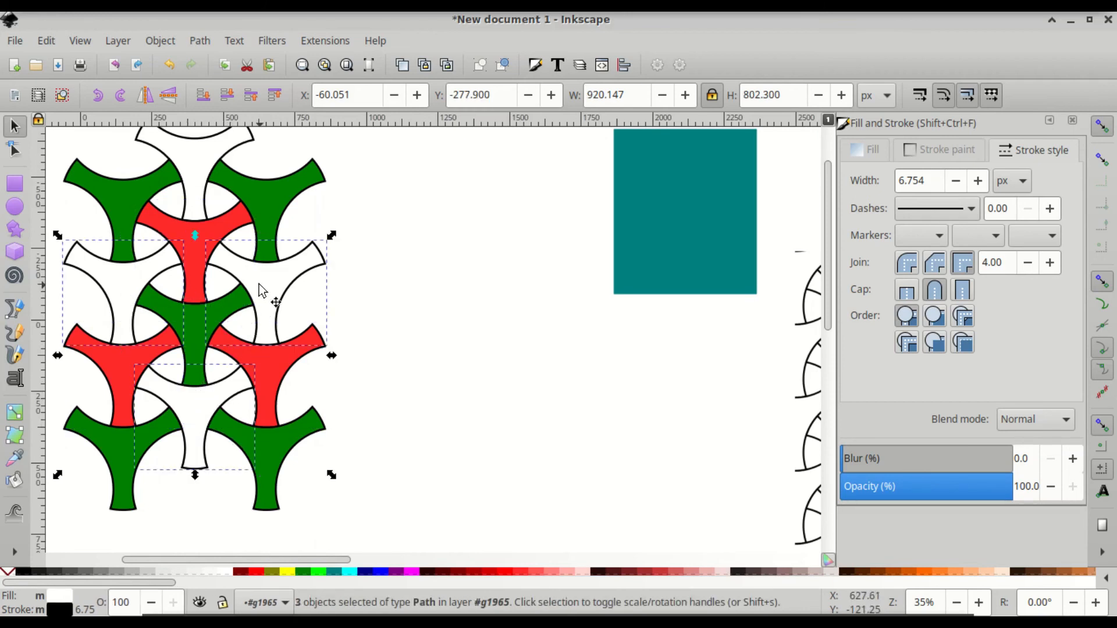
shift+click(211, 170)
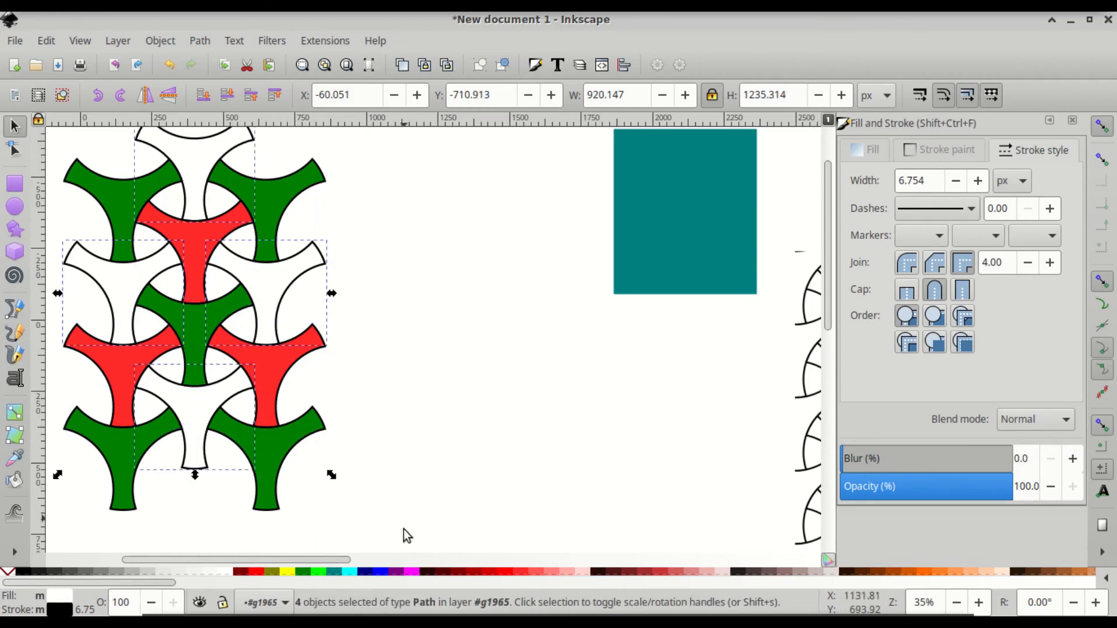
click(379, 570)
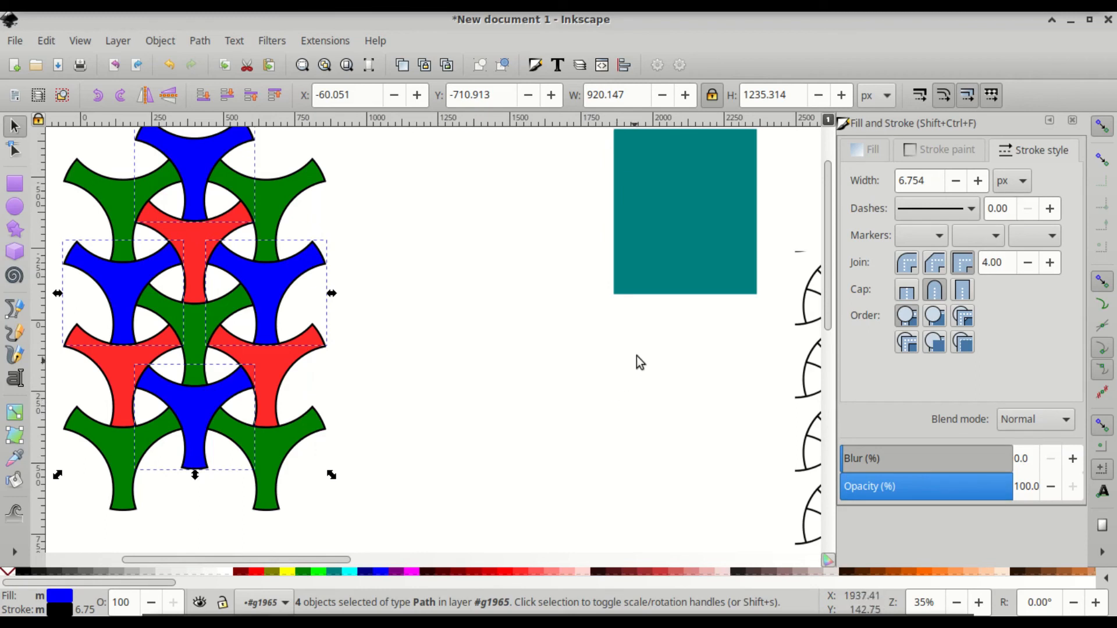
click(663, 256)
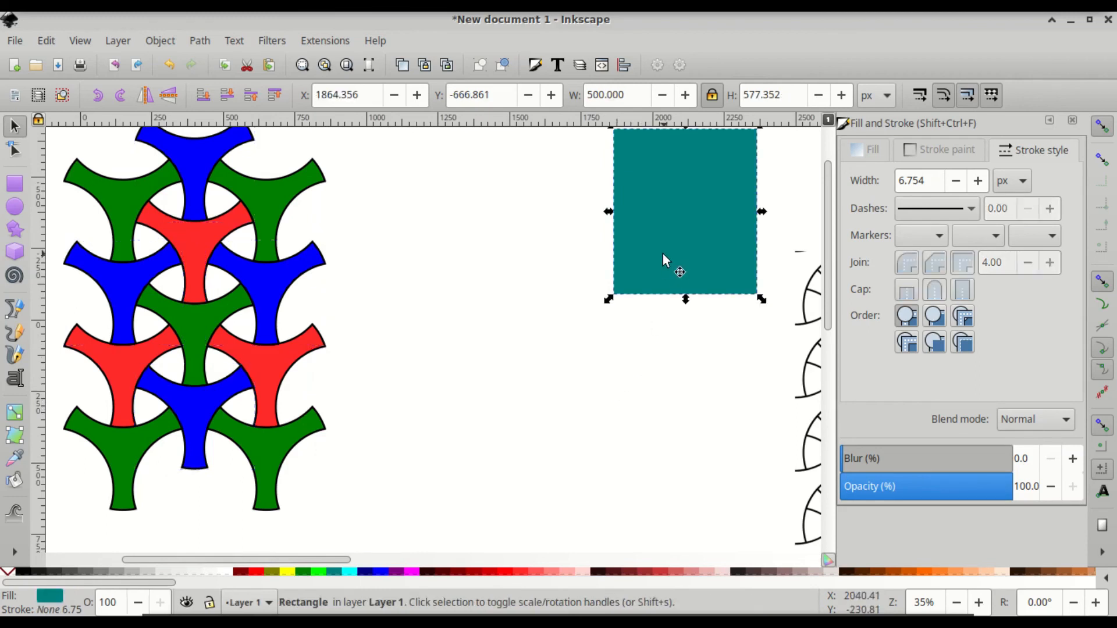
- Move the teal rectangle back over the centre of the coloured lattice
click(267, 359)
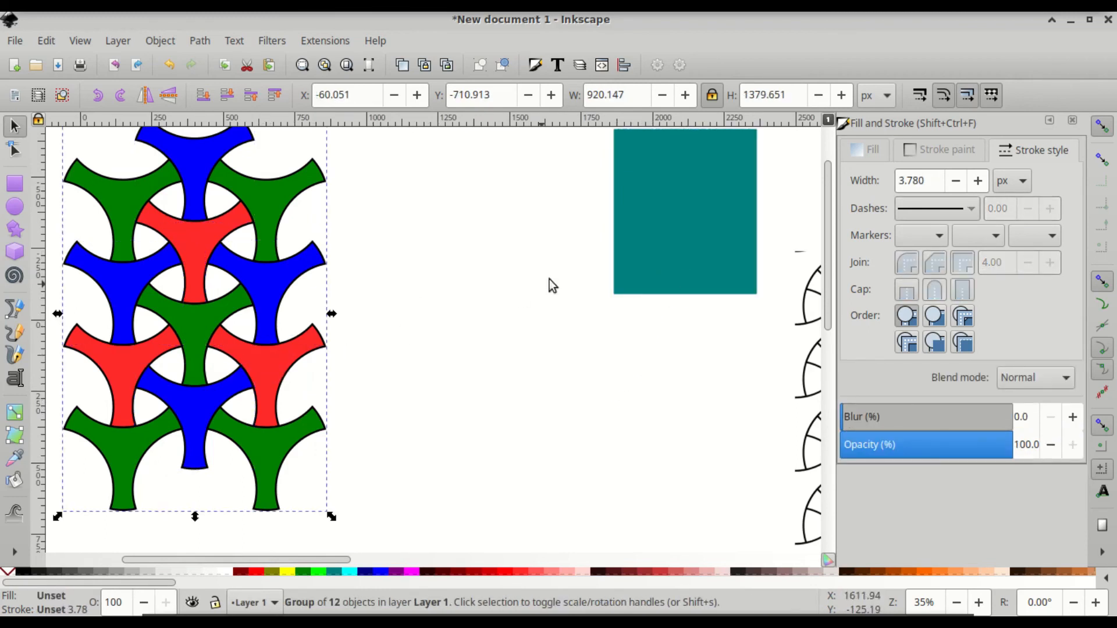
drag(692, 254, 195, 394)
scroll(87, 462, up, 2)
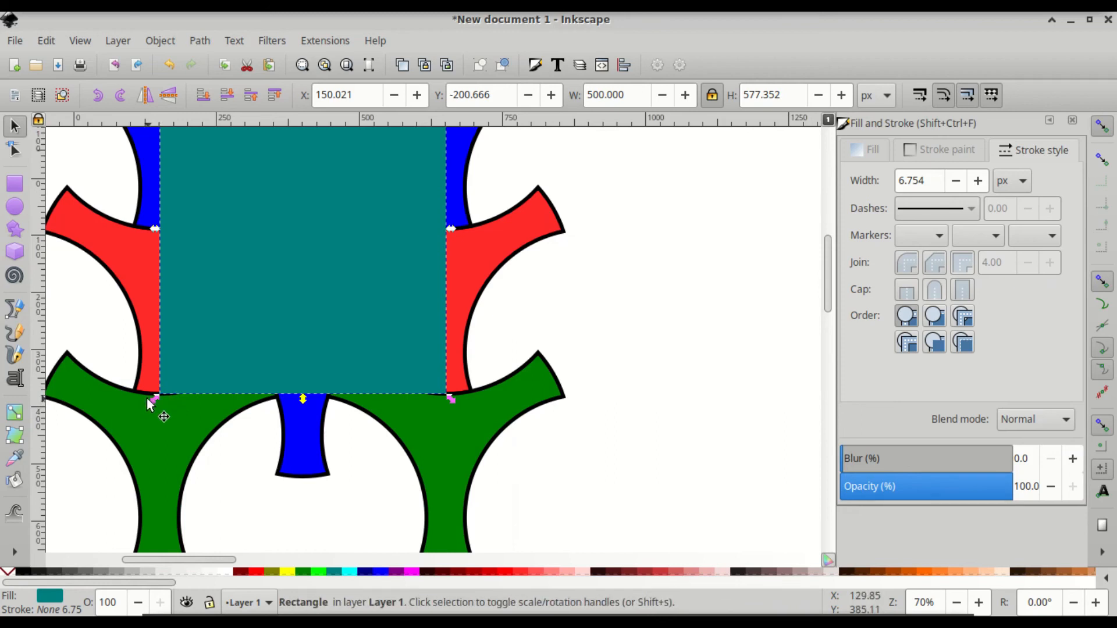
click(156, 440)
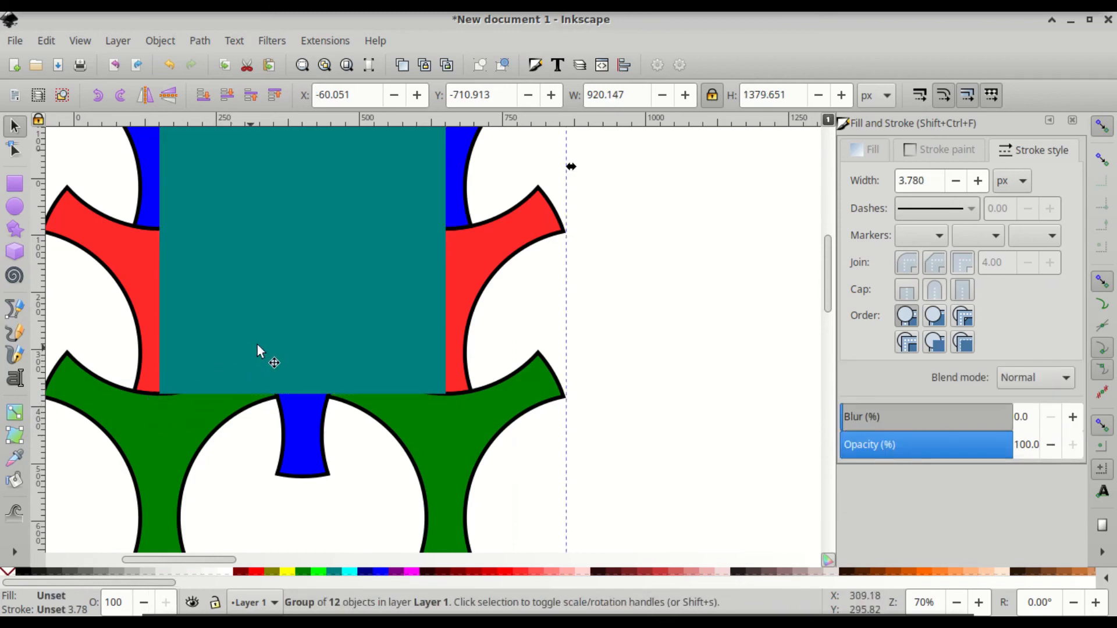
ctrl+scroll(334, 345, down, 3)
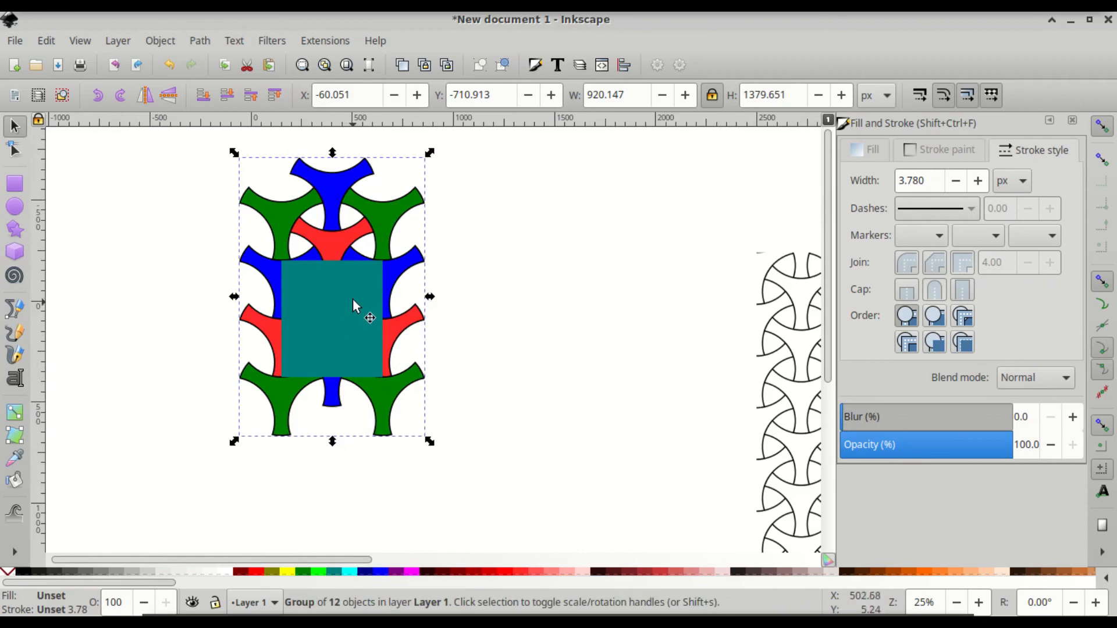
- Stretch the teal rectangle to 500 × 866.027 px and select it with the lattice group
ctrl+click(353, 297)
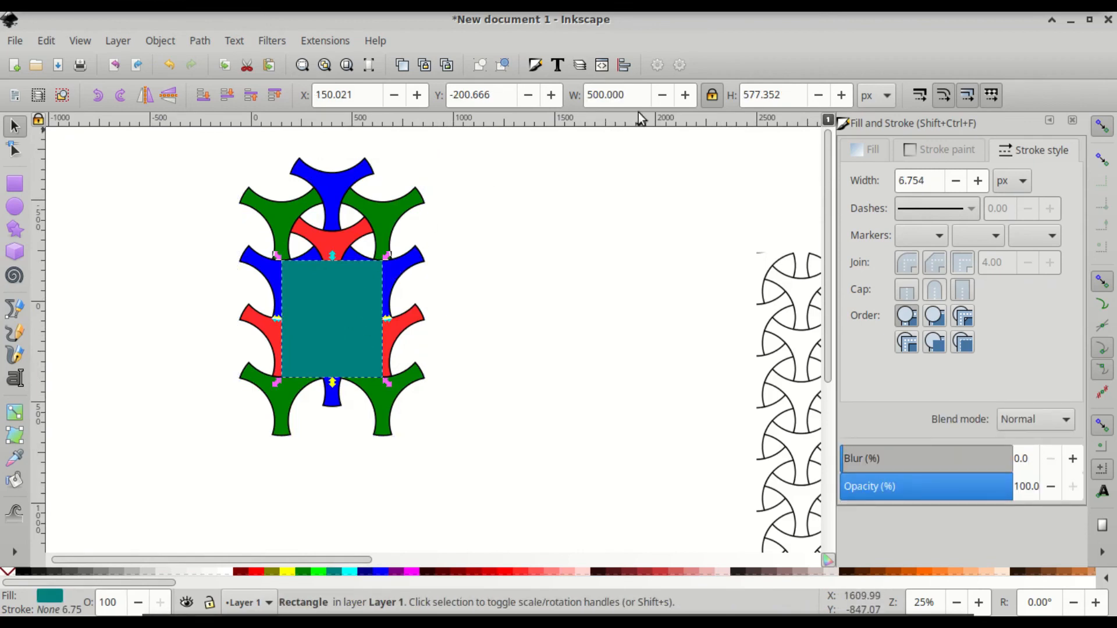
click(712, 97)
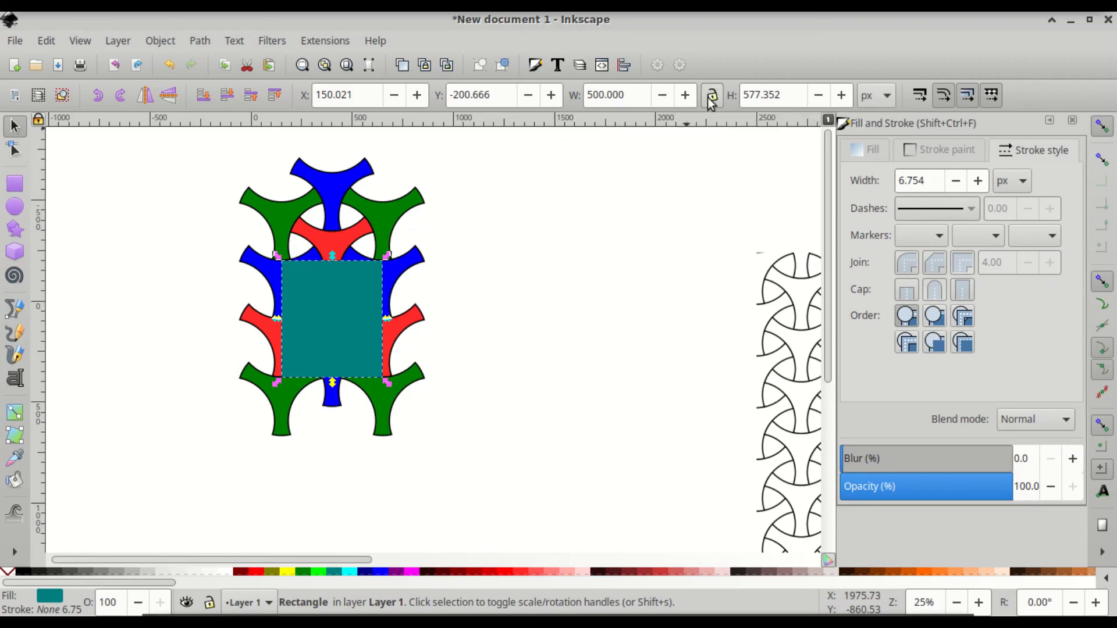
drag(385, 257, 385, 197)
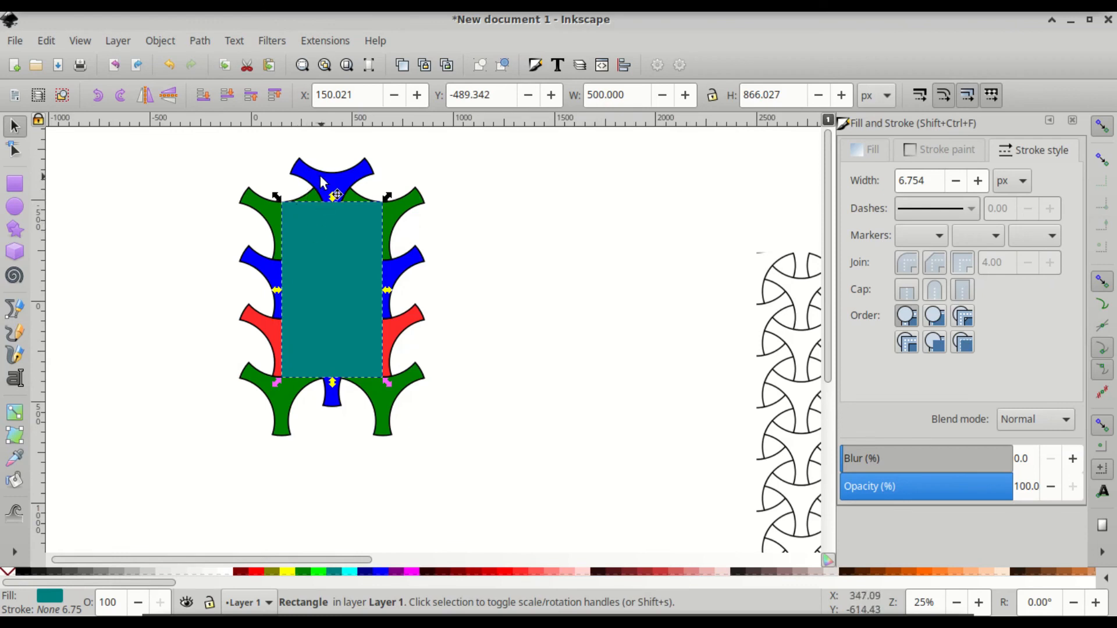
key(shift)
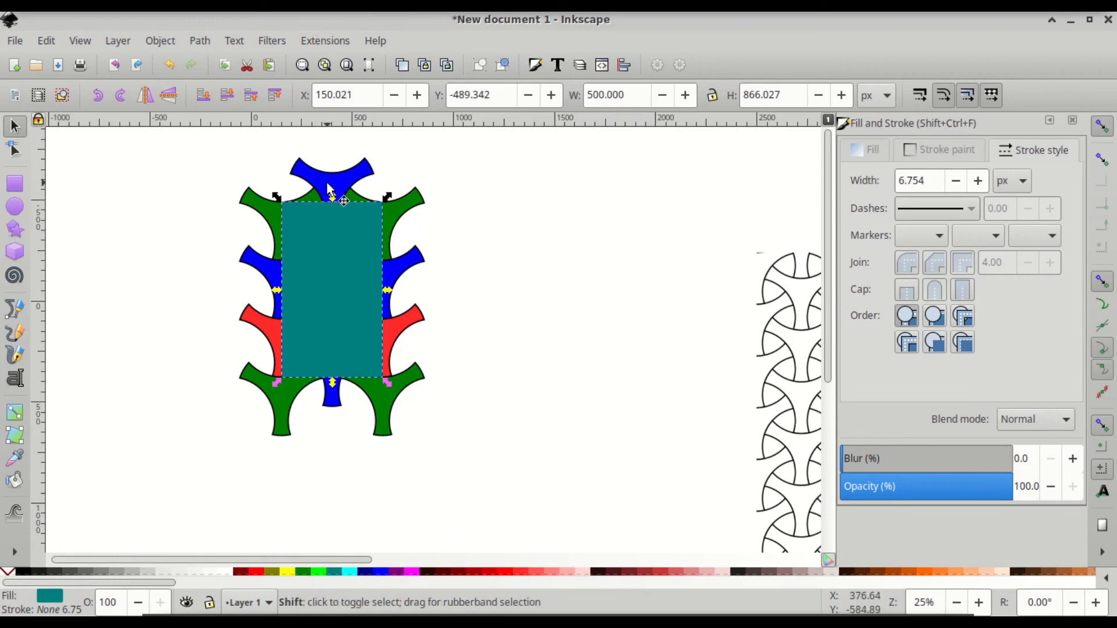
shift+click(328, 185)
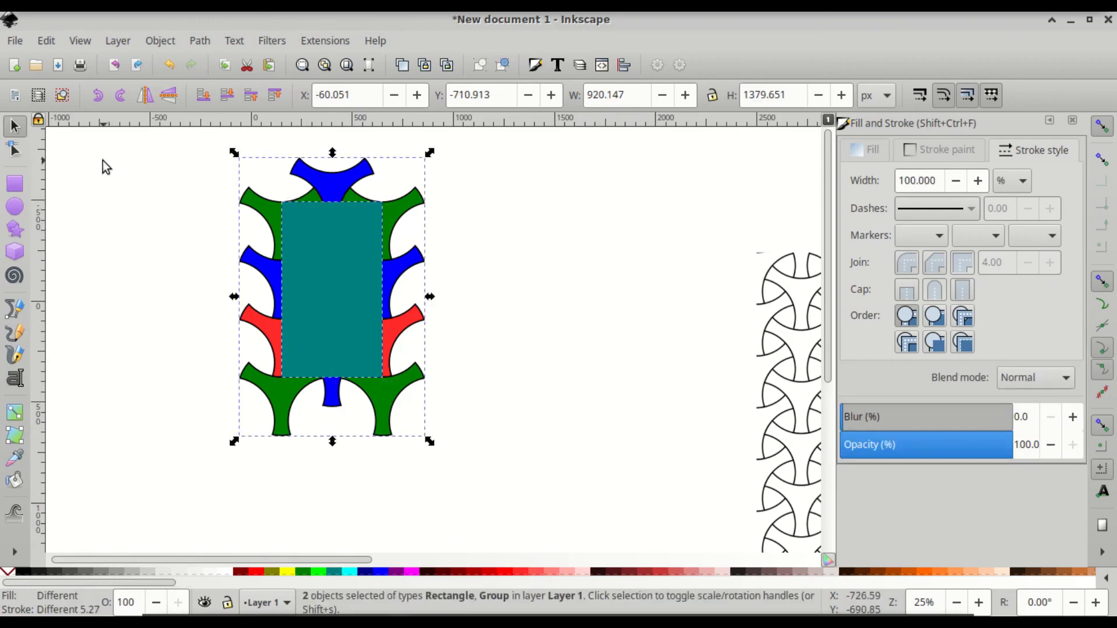
- Clip the coloured lattice to the teal rectangle
click(155, 40)
mouse_move(256, 222)
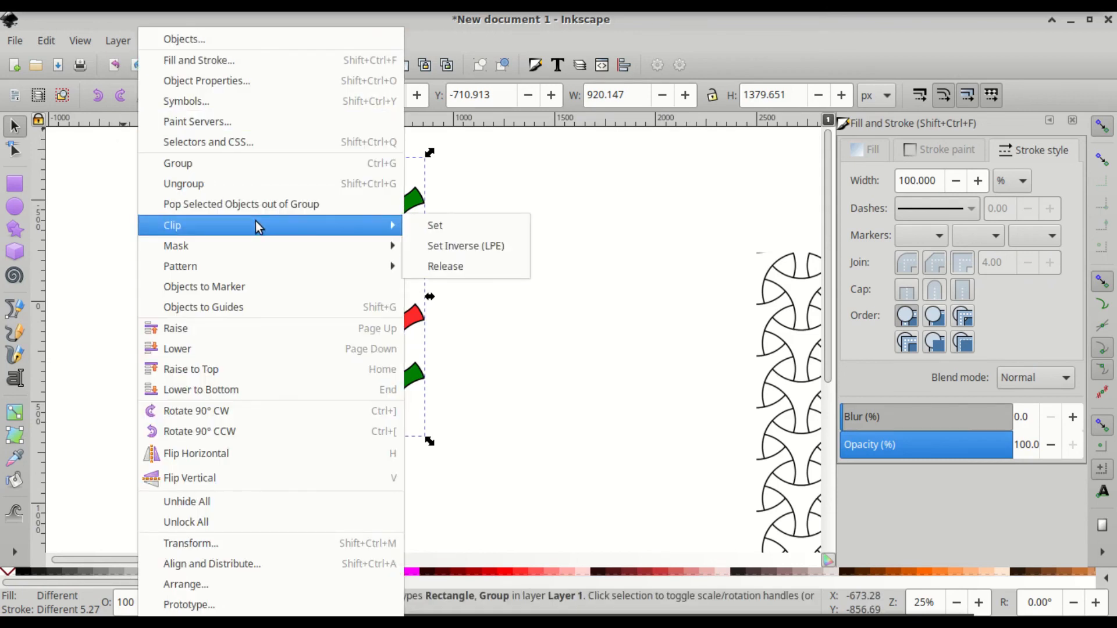
click(441, 225)
- Convert the clipped tile into a 500 × 866.027 px pattern-filled rectangle
click(159, 41)
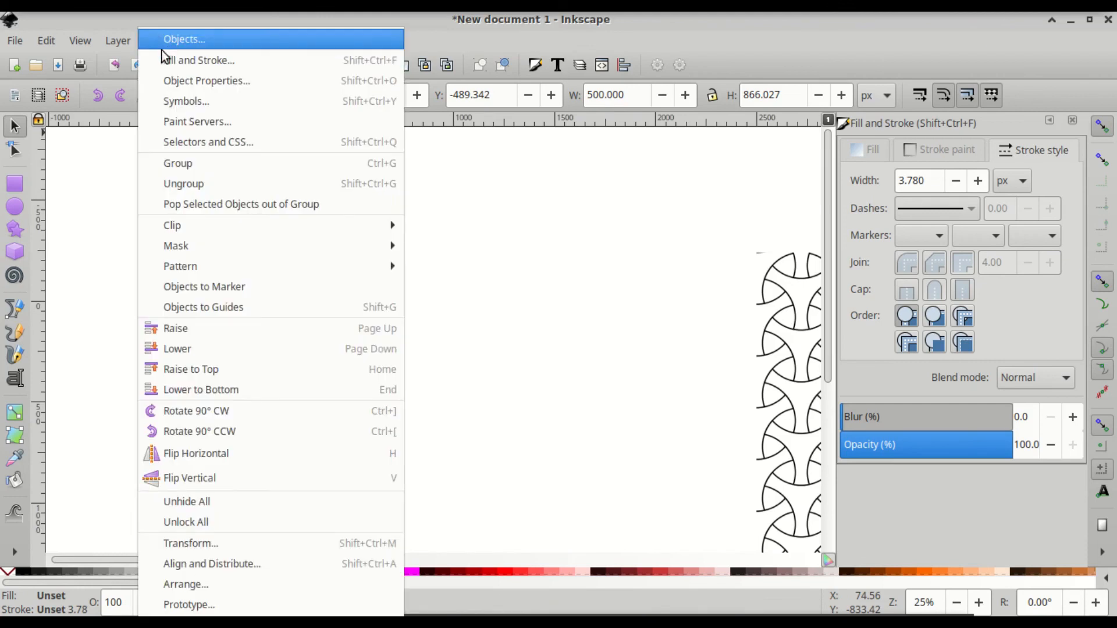
mouse_move(281, 266)
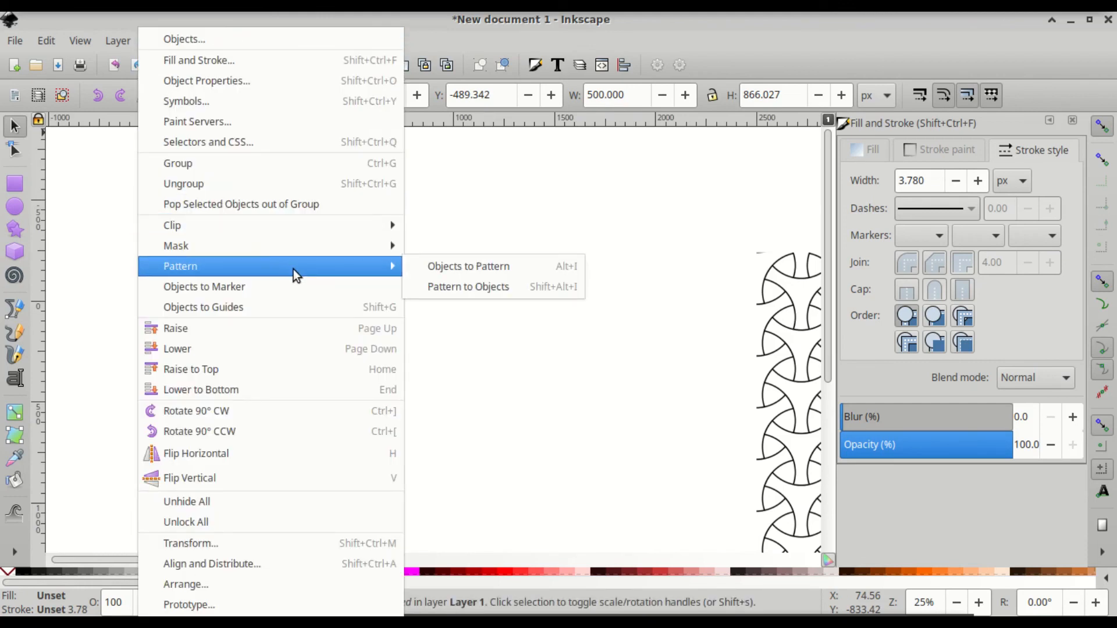
click(465, 266)
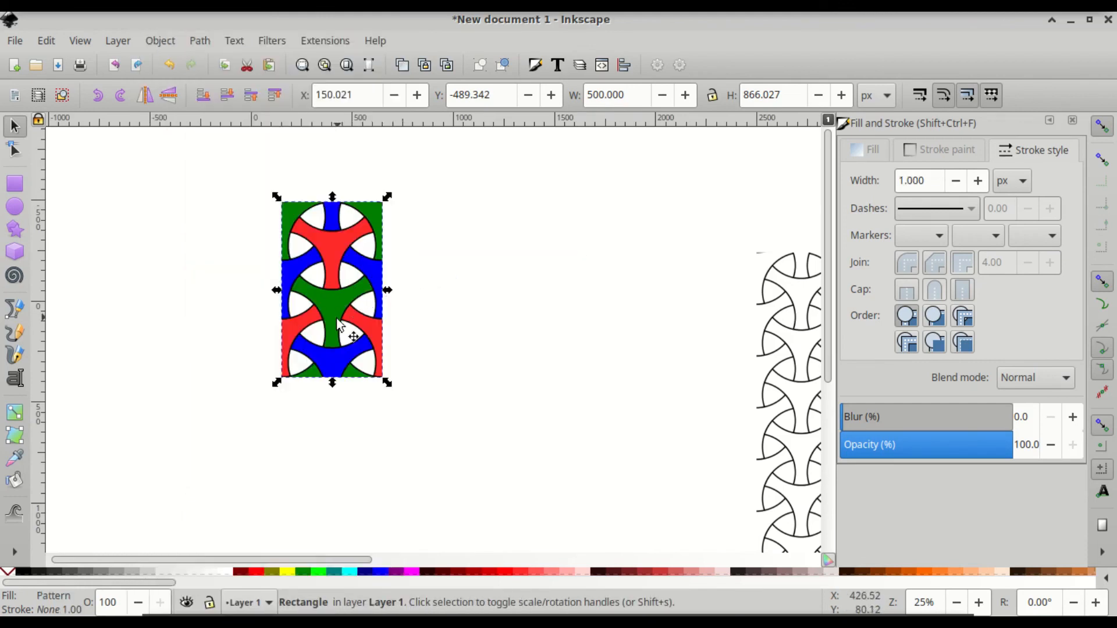
key(r)
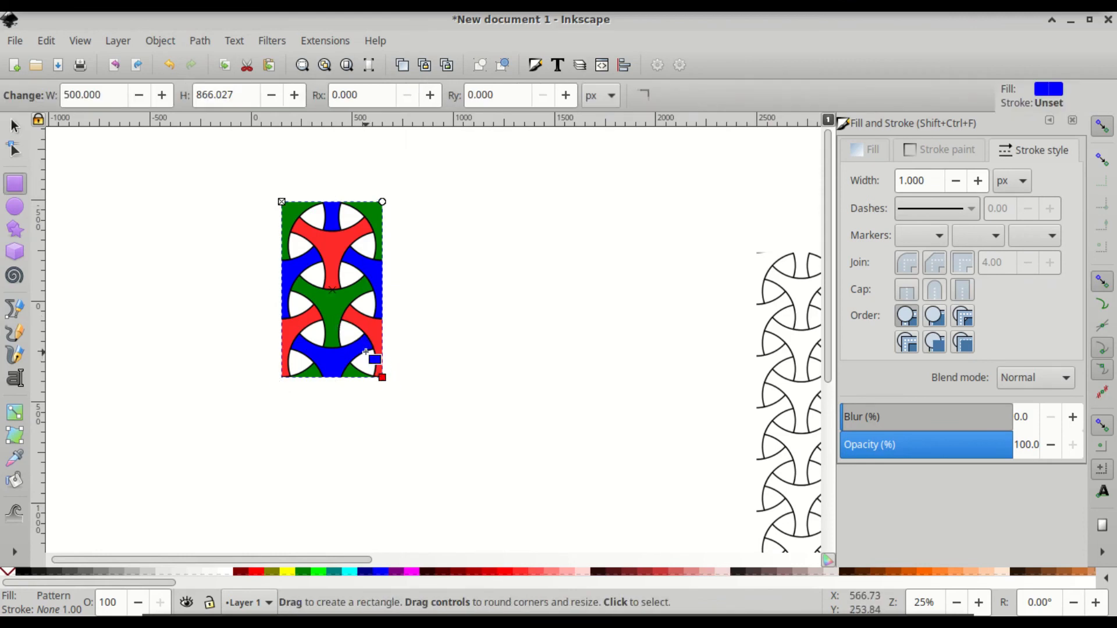
- Enlarge the pattern rectangle to about 3002 × 2179 px, then drag it far right
drag(382, 377, 596, 506)
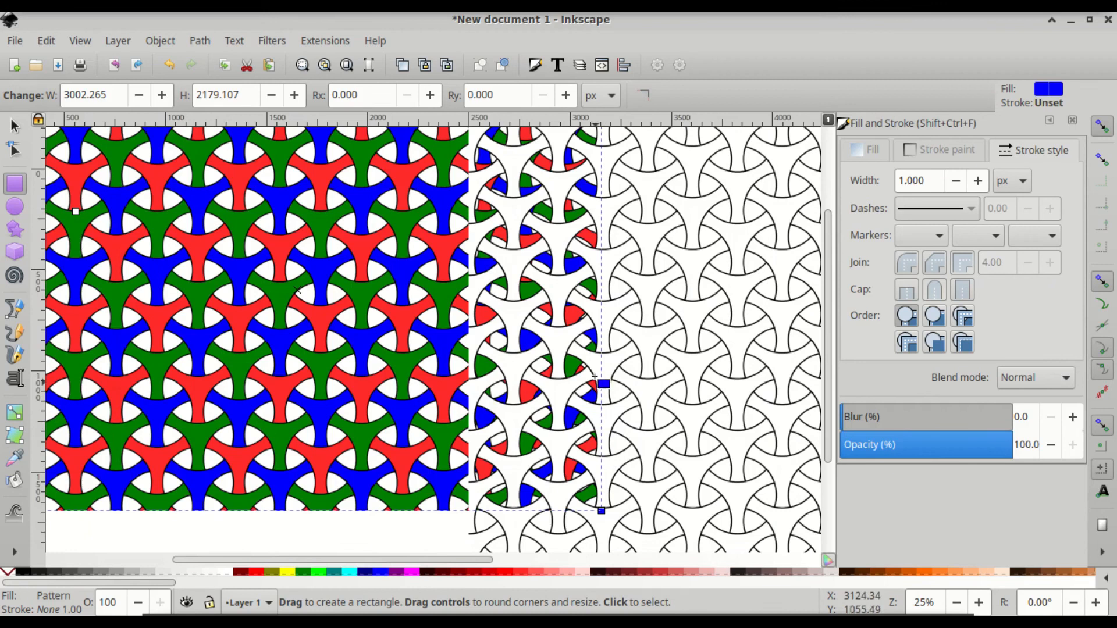
click(14, 126)
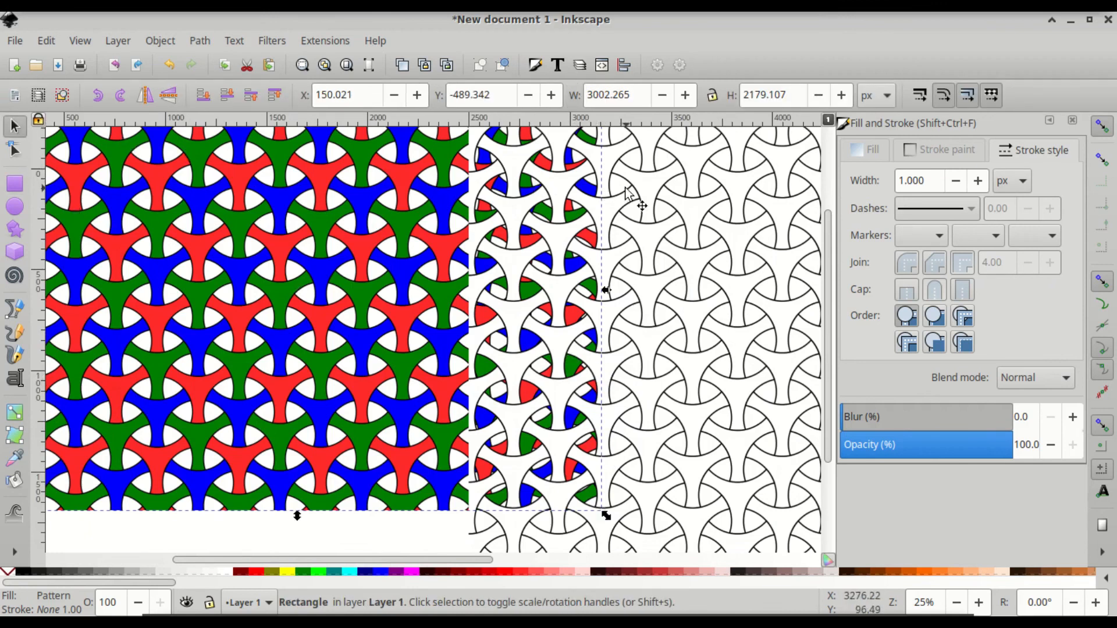
drag(627, 192, 1047, 428)
- Scroll around the canvas to inspect the repeating red, green and blue lattice
scroll(175, 384, left, 20)
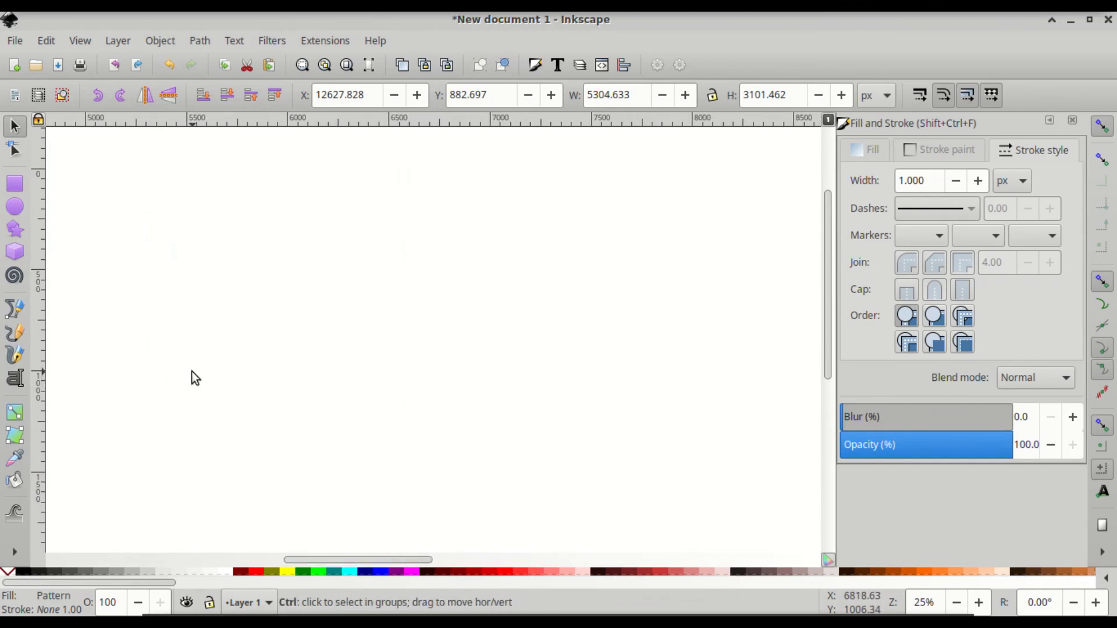
scroll(191, 377, down, 3)
scroll(191, 377, down, 4)
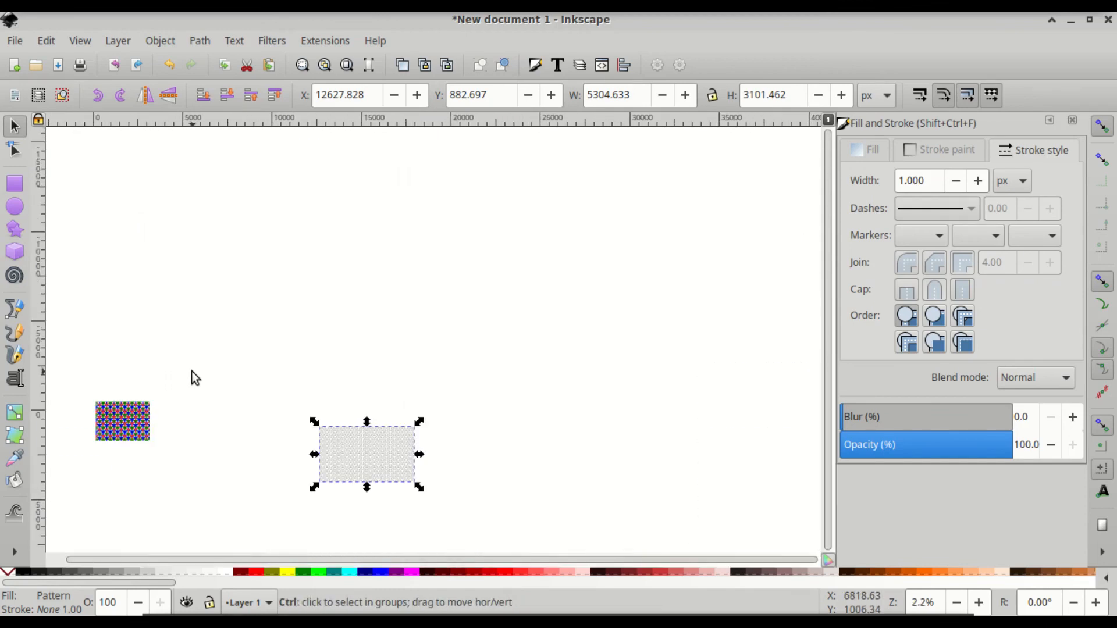
scroll(120, 438, left, 5)
scroll(402, 431, up, 5)
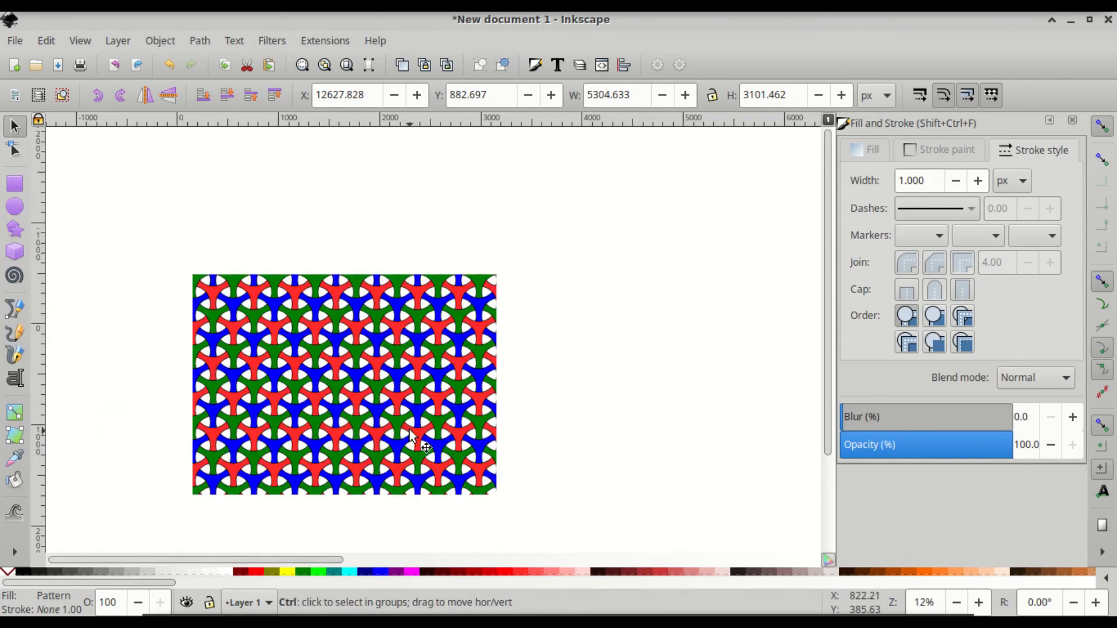
scroll(330, 425, up, 3)
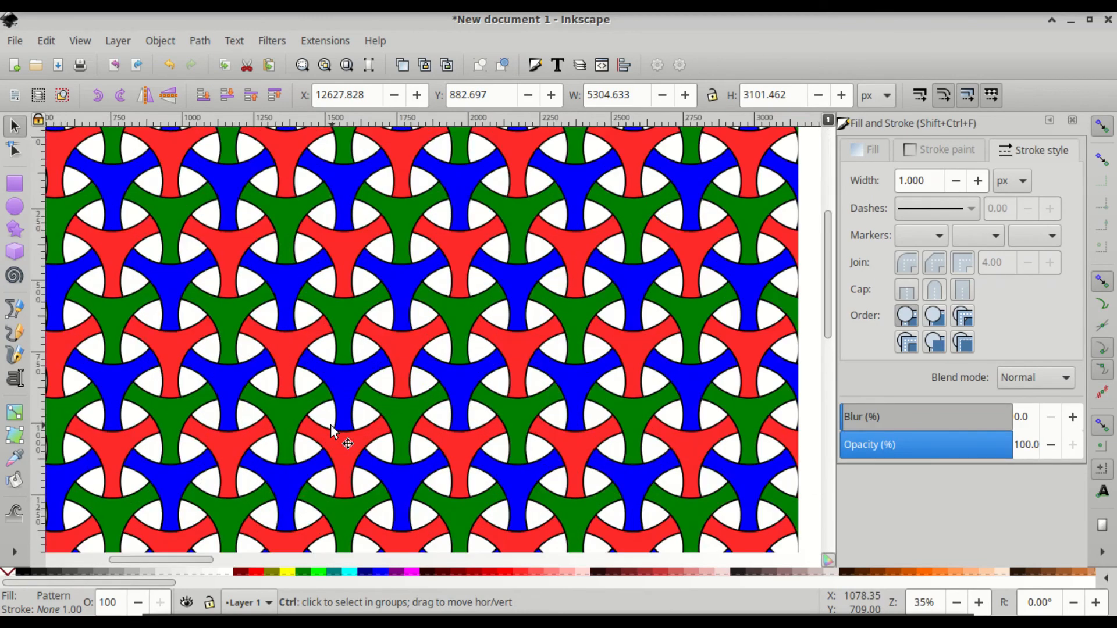